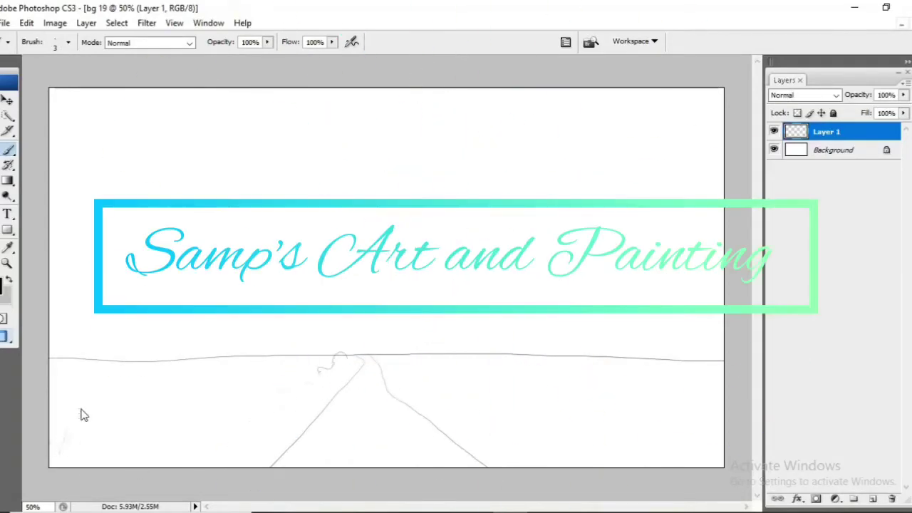
Sketch grass strokes right of the road and a tall power pole on the right
left_click_drag(408, 369, 638, 441)
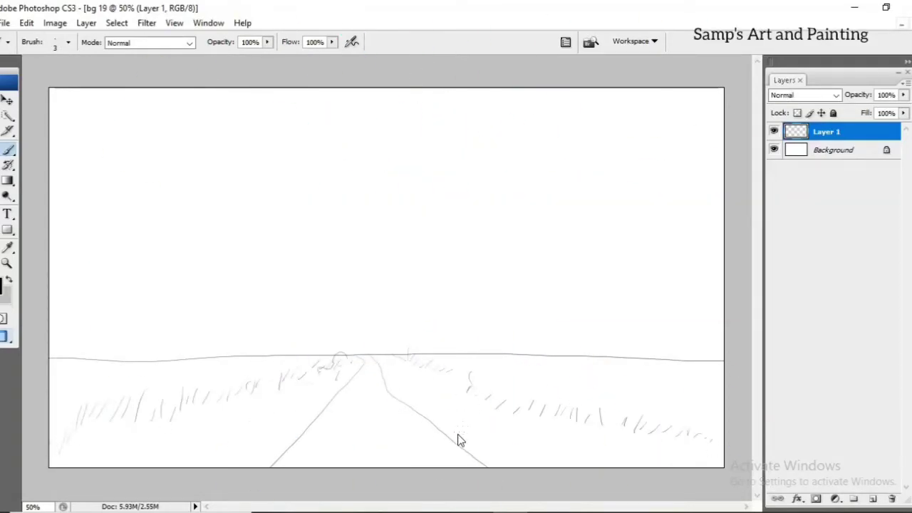
left_click_drag(577, 222, 577, 377)
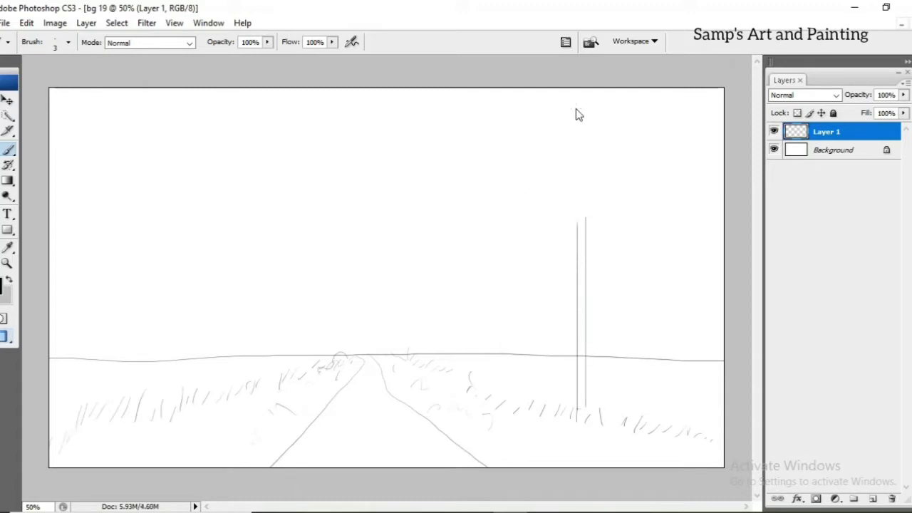
left_click_drag(576, 107, 576, 260)
left_click_drag(584, 106, 584, 423)
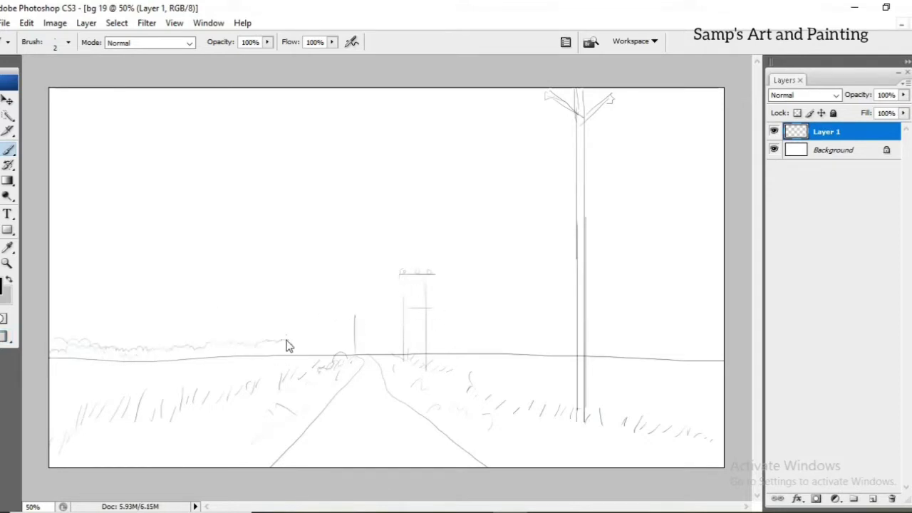
Sketch the horizon treeline and right-field lines, then choose a light blue for the sky
left_click_drag(285, 345, 451, 344)
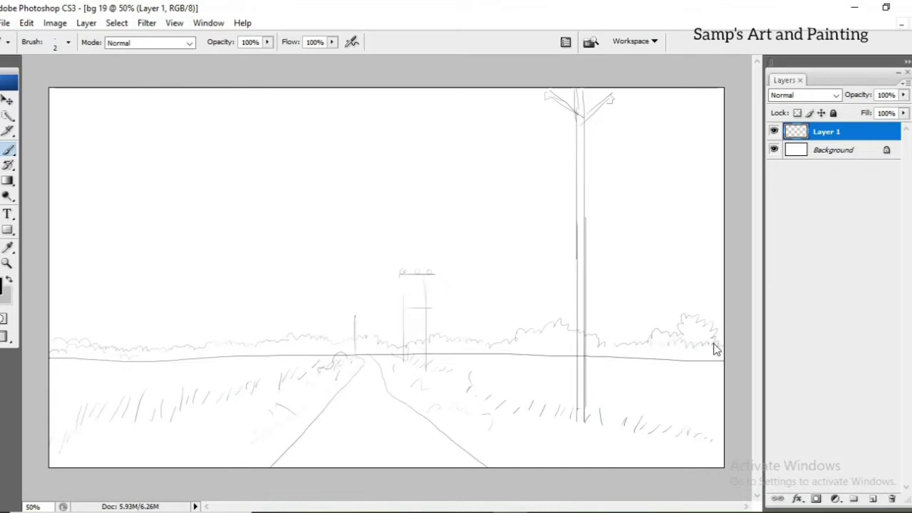
left_click_drag(527, 372, 719, 372)
mouse_move(719, 403)
left_mouse_down()
mouse_move(580, 403)
mouse_move(681, 387)
left_mouse_up()
left_click_drag(487, 389, 634, 386)
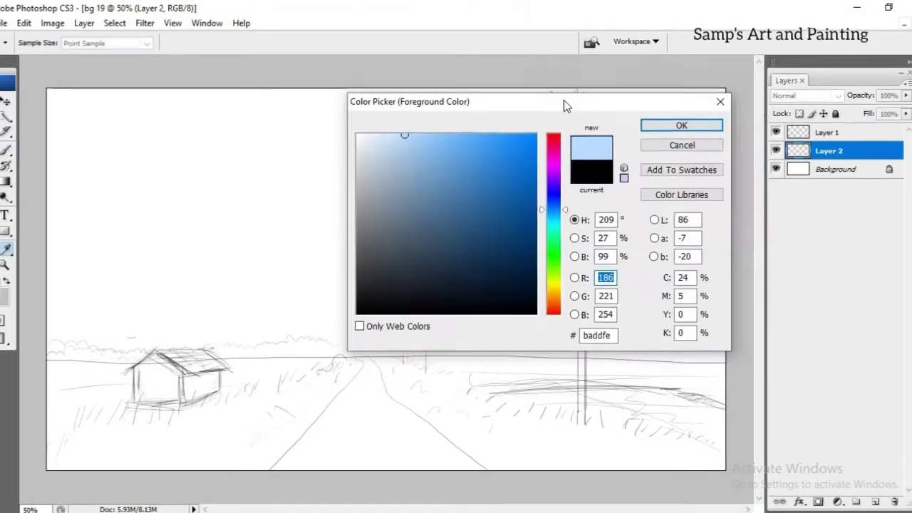
left_click_drag(563, 100, 588, 87)
mouse_move(428, 122)
left_mouse_down()
mouse_move(416, 137)
mouse_move(476, 117)
left_mouse_up()
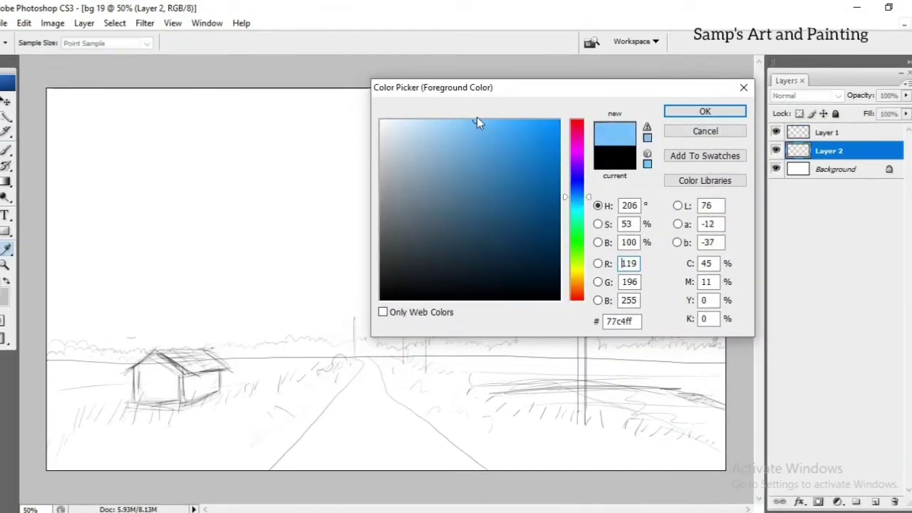
Paint blue across the top of the sky with a 300 px soft brush
key("Return")
key("b")
left_click(566, 42)
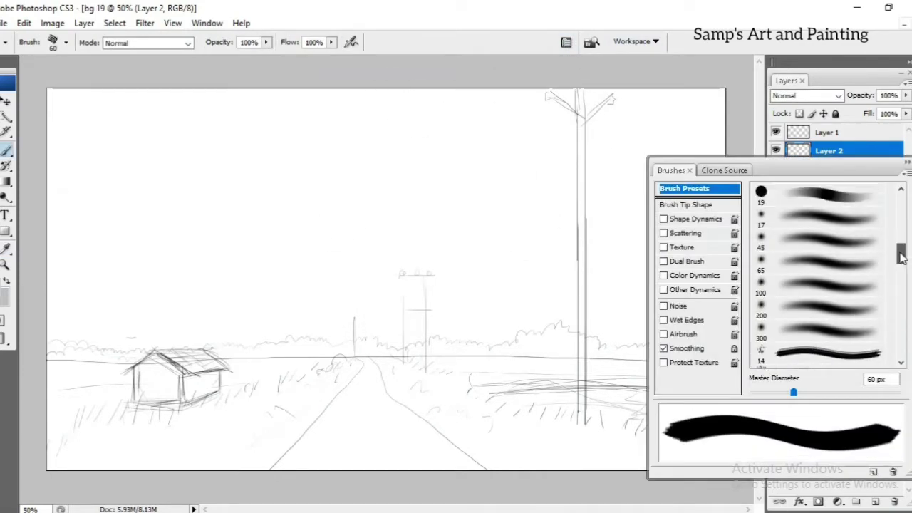
left_click(826, 331)
key("F5")
mouse_move(712, 121)
left_mouse_down()
mouse_move(113, 114)
mouse_move(712, 178)
left_mouse_up()
At 49% opacity and 52% flow, blend the lower sky to pale blue near the horizon
key("Return")
key("4")
key("9")
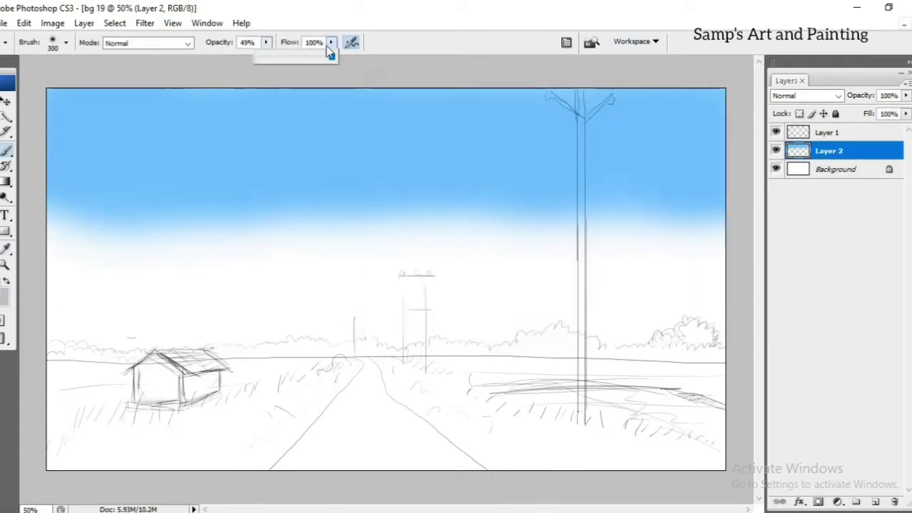
left_click_drag(330, 52, 295, 57)
left_click_drag(235, 242, 529, 211)
left_click_drag(72, 213, 712, 300)
left_click_drag(712, 334, 61, 326)
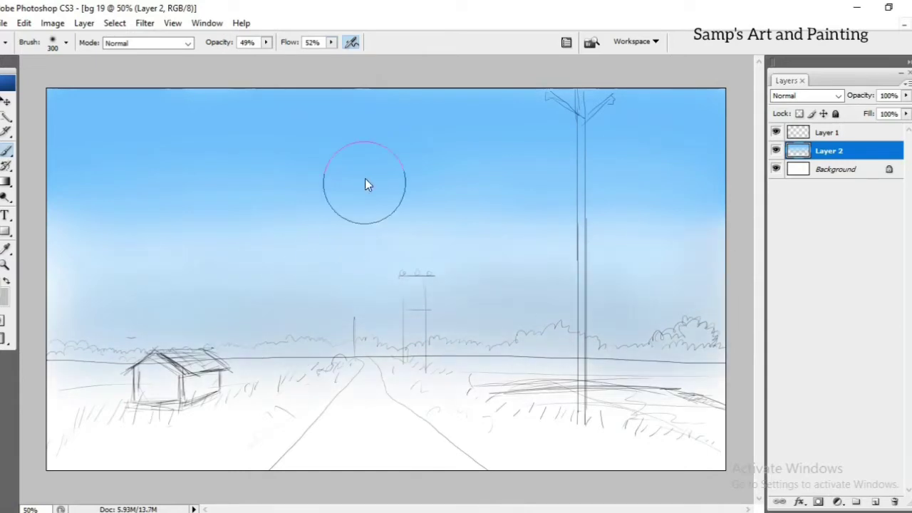
Add Layer 3 and pick a pale sandy yellow for the road
left_click(875, 501)
left_click(566, 42)
left_click_drag(899, 213, 904, 295)
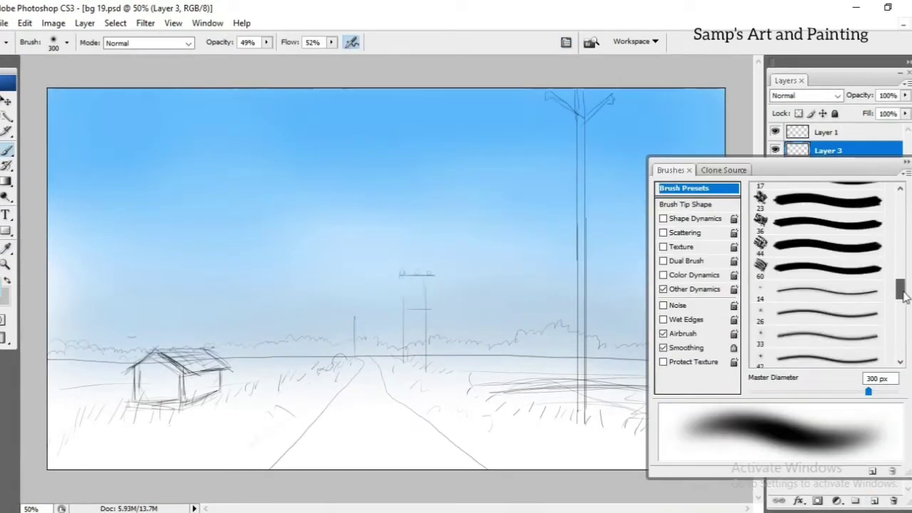
key("F5")
left_click(6, 294)
left_click_drag(576, 196, 575, 277)
Paint the dirt road in sandy yellow
left_click(451, 140)
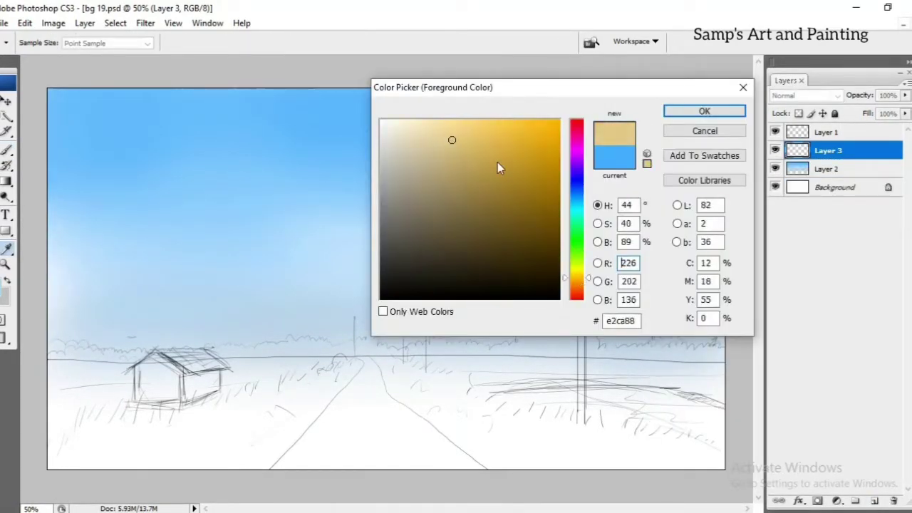
key("Return")
mouse_move(357, 384)
left_mouse_down()
mouse_move(325, 452)
mouse_move(356, 449)
mouse_move(316, 433)
left_mouse_up()
mouse_move(371, 371)
left_mouse_down()
mouse_move(285, 463)
mouse_move(423, 446)
mouse_move(448, 456)
mouse_move(299, 443)
mouse_move(316, 465)
left_mouse_up()
Add a light yellow highlight to the road on a new layer
left_click(5, 293)
left_click(442, 124)
key("Return")
key("ctrl+shift+alt+n")
mouse_move(364, 372)
left_mouse_down()
mouse_move(338, 422)
mouse_move(427, 464)
left_mouse_up()
On a new layer, paint dark brown patches across the road
key("ctrl+shift+alt+n")
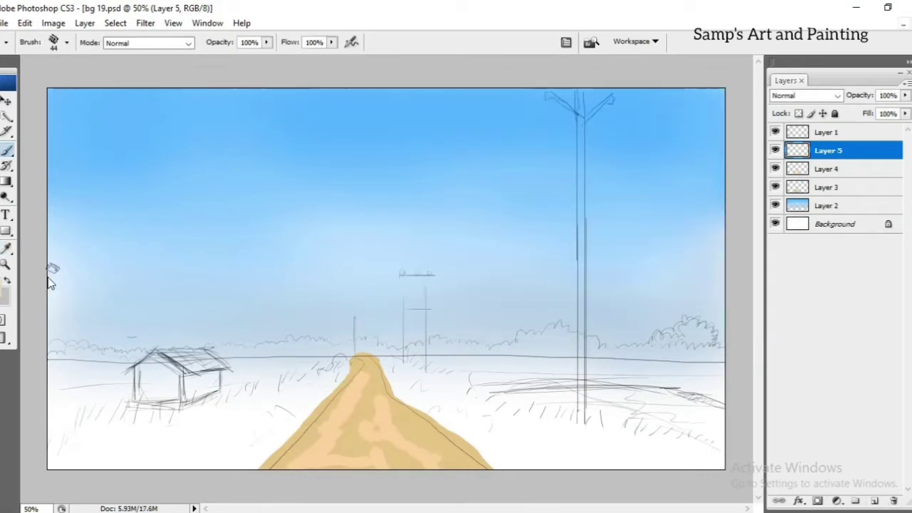
left_click(5, 293)
key("Return")
left_click_drag(367, 388, 342, 452)
left_click_drag(313, 427, 275, 467)
left_click_drag(395, 420, 466, 467)
Blend the road patches with a soft airbrush and soften the road's right edge
key("F5")
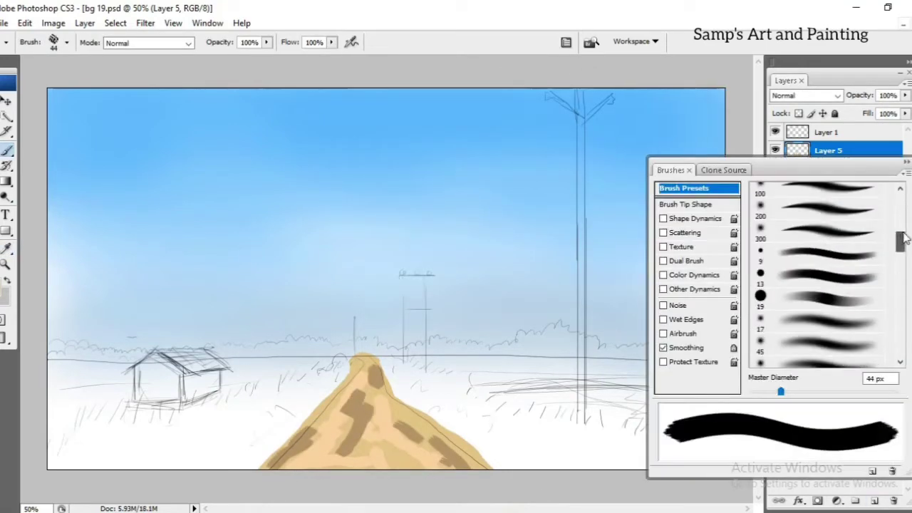
key("F5")
left_click_drag(350, 444, 356, 399)
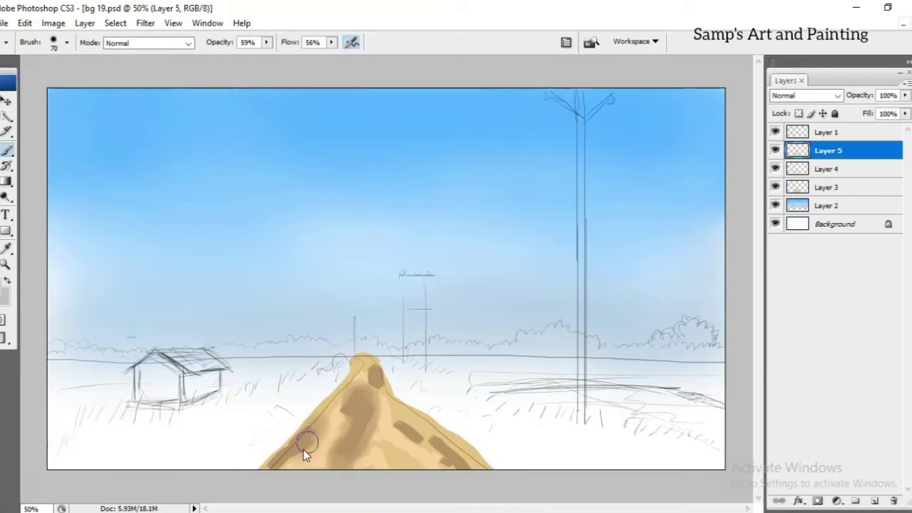
left_click_drag(363, 367, 467, 476)
key("[")
key("[")
key("[")
mouse_move(371, 380)
left_mouse_down()
mouse_move(308, 447)
mouse_move(405, 448)
mouse_move(379, 397)
left_mouse_up()
key("r")
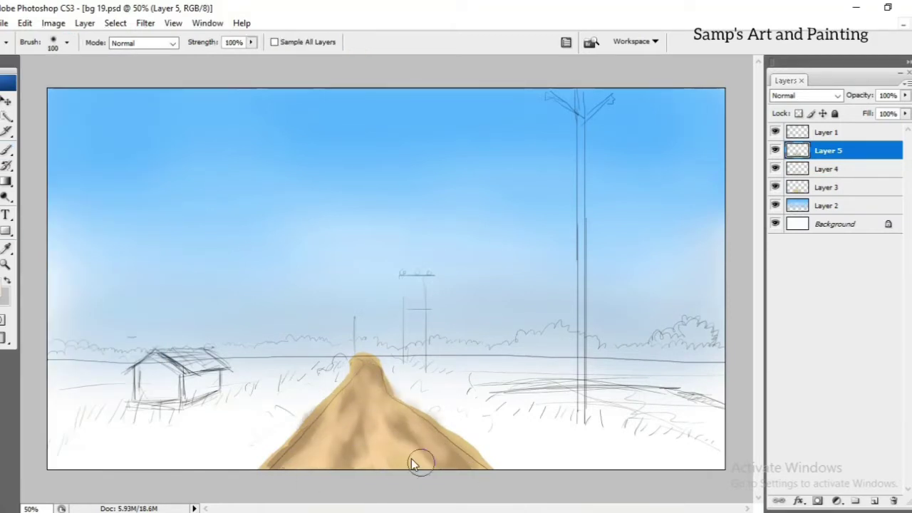
On a new layer, paint light road strokes with the 44 px textured brush
key("b")
key("ctrl+shift+alt+n")
left_click(474, 139)
key("Return")
key("F5")
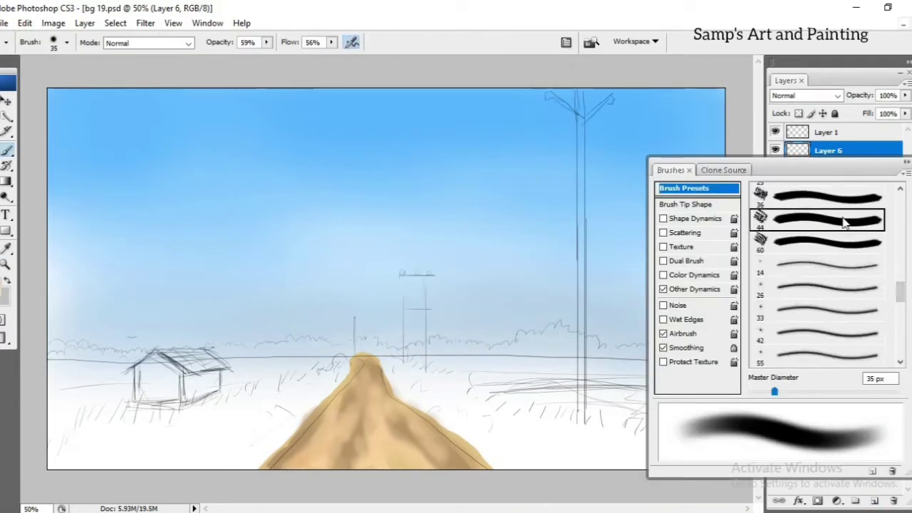
left_click(844, 223)
key("F5")
mouse_move(285, 456)
left_mouse_down()
mouse_move(346, 444)
mouse_move(446, 464)
mouse_move(348, 457)
left_mouse_up()
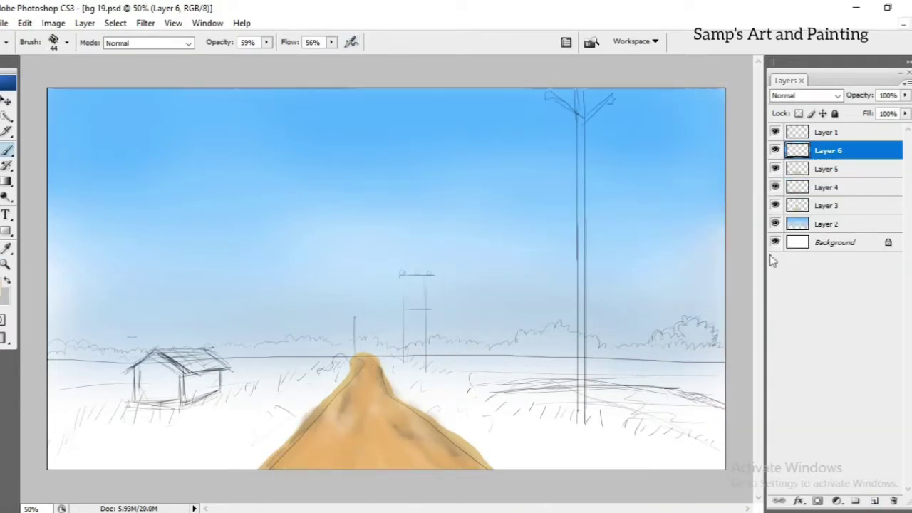
Group the road layers and name the group 'rasta'
left_click(826, 205, "shift")
key("ctrl+g")
type("rasta")
key("Return")
On a new layer, paint green bushes along the left roadside verge
key("ctrl+shift+alt+n")
left_click(475, 136)
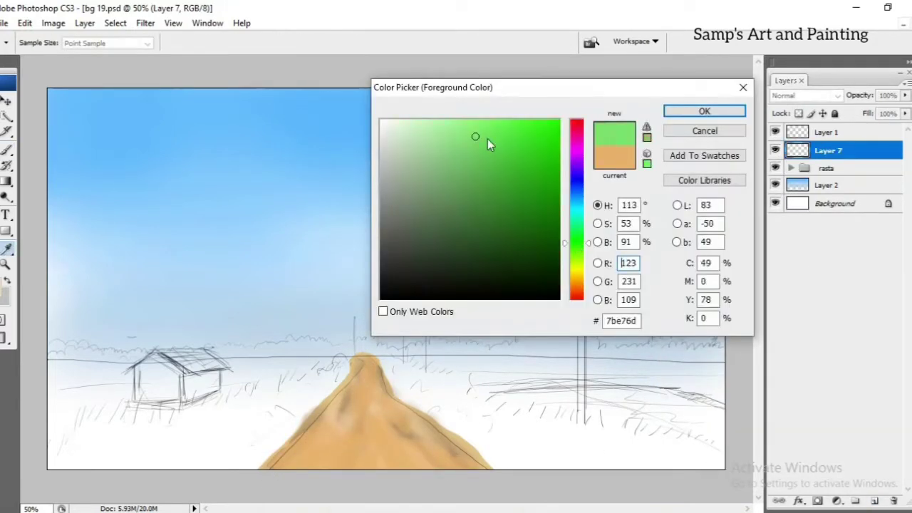
key("Return")
mouse_move(285, 428)
left_mouse_down()
mouse_move(88, 468)
mouse_move(264, 441)
left_mouse_up()
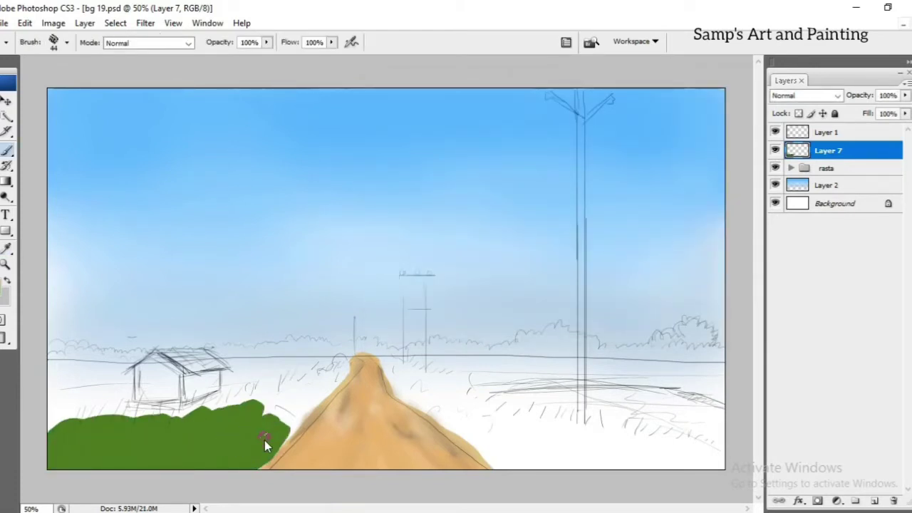
mouse_move(303, 394)
left_mouse_down()
mouse_move(264, 451)
mouse_move(107, 410)
left_mouse_up()
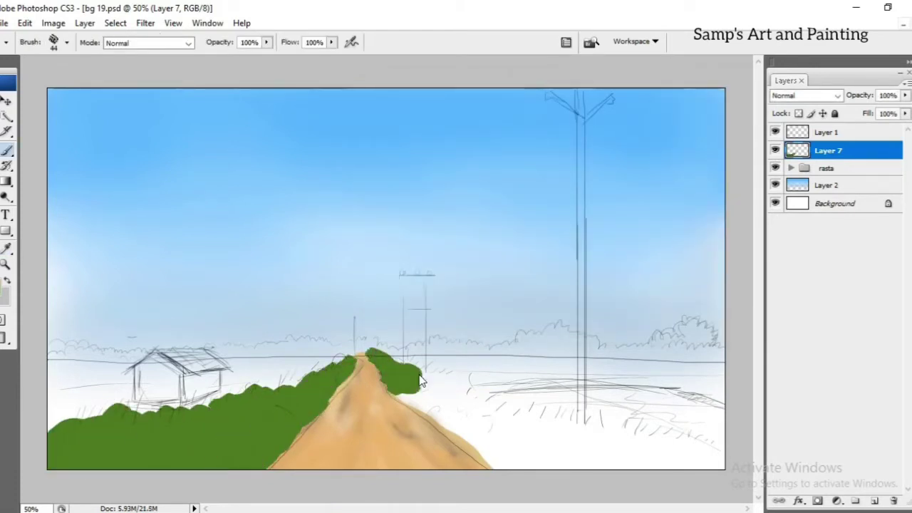
Paint the right verge and olive field behind it, and touch up verge edges
mouse_move(421, 381)
left_mouse_down()
mouse_move(519, 448)
mouse_move(426, 420)
left_mouse_up()
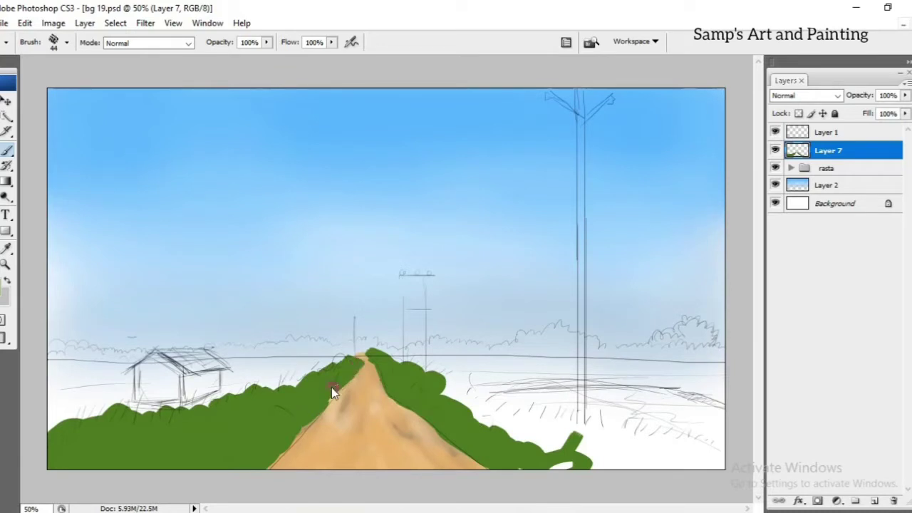
mouse_move(449, 389)
left_mouse_down()
mouse_move(597, 445)
mouse_move(712, 470)
mouse_move(496, 408)
left_mouse_up()
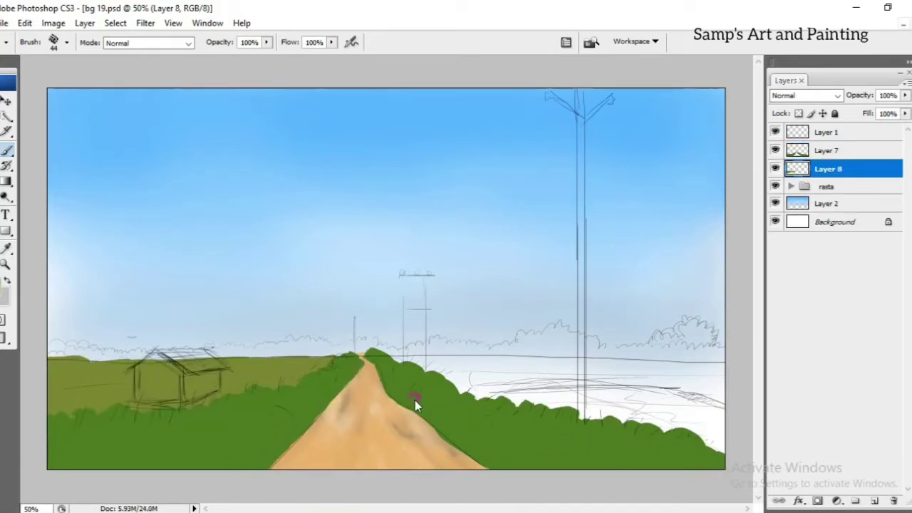
mouse_move(416, 404)
left_mouse_down()
mouse_move(745, 391)
mouse_move(441, 401)
left_mouse_up()
left_click_drag(436, 364, 367, 381)
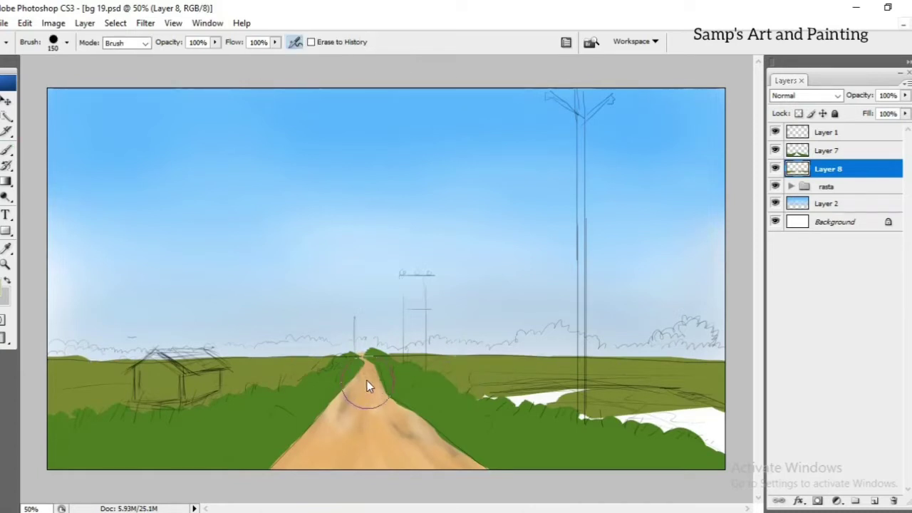
left_click(874, 501)
Paint pale grey pond water in the right field
left_click(5, 294)
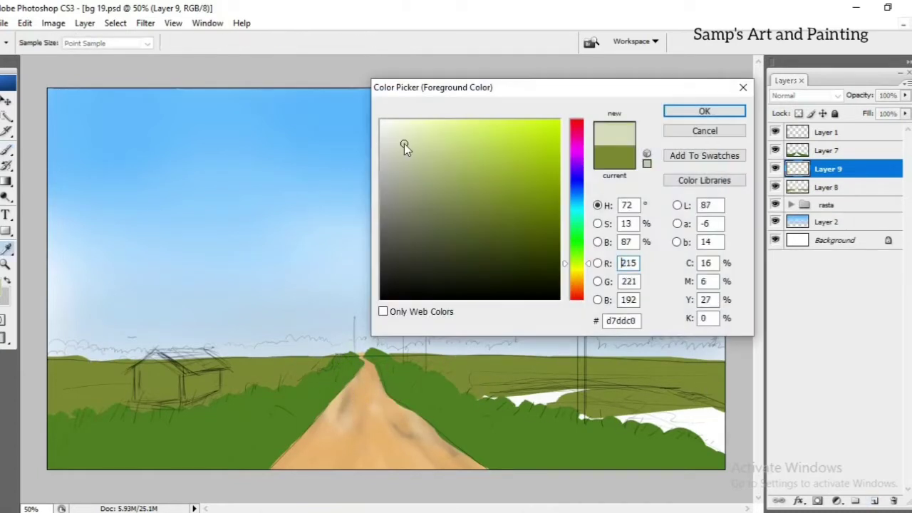
left_click(383, 152)
left_click(702, 109)
left_click_drag(491, 396, 667, 404)
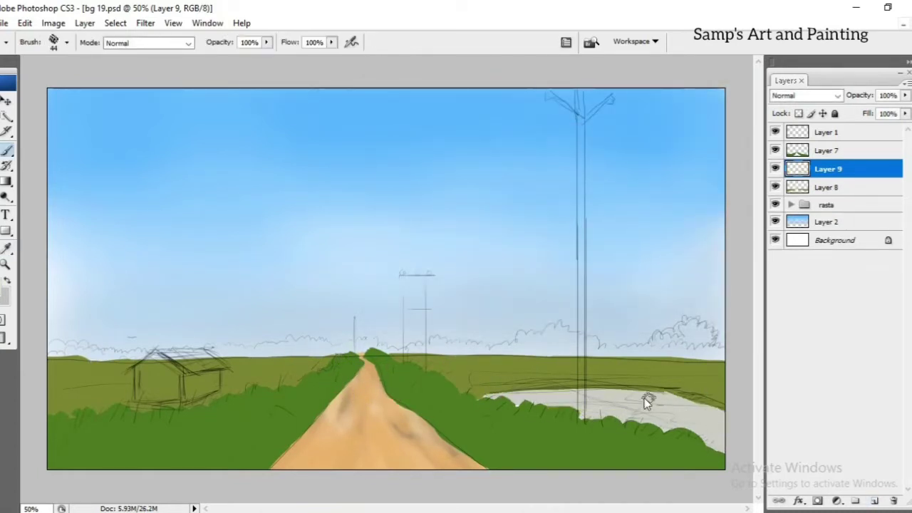
On a new layer, paint a dark olive green treeline along the whole horizon
left_click(826, 151)
left_click(875, 501)
left_click(5, 294)
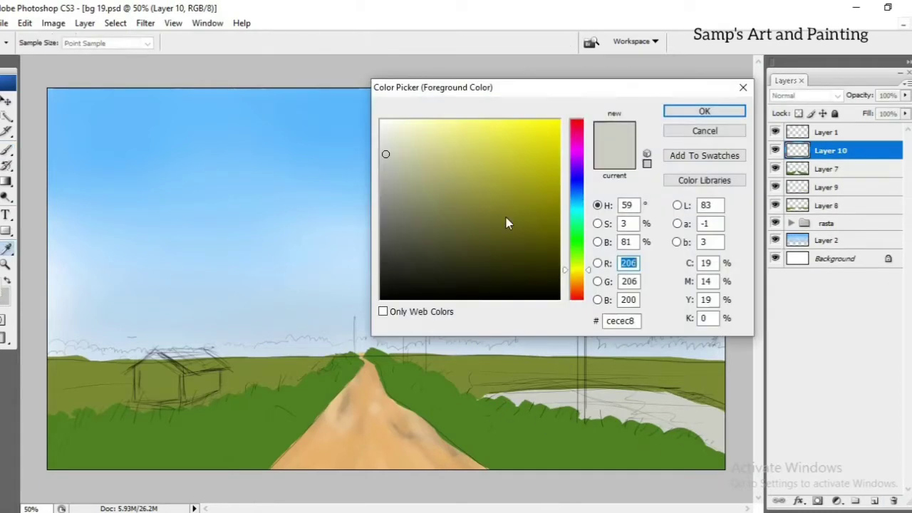
left_click(576, 251)
left_click(427, 212)
left_click(445, 227)
key("Return")
left_click_drag(52, 350, 84, 351)
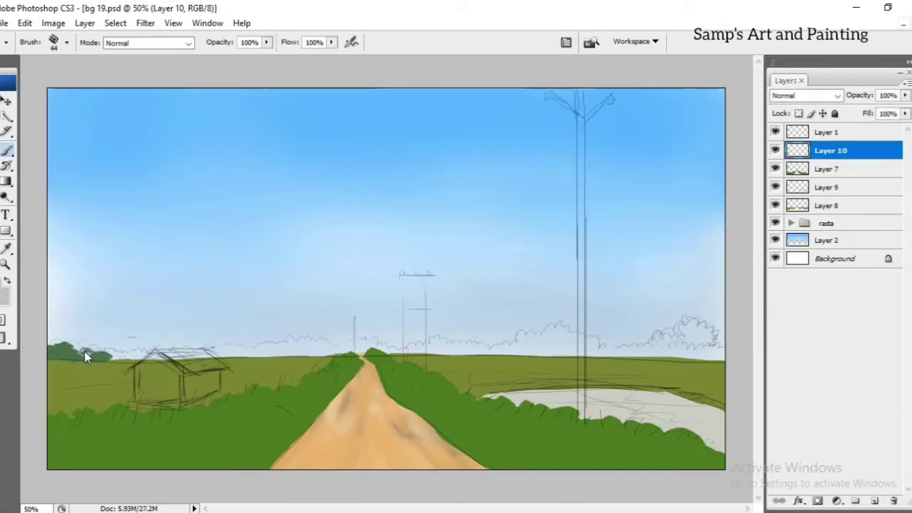
left_click_drag(207, 353, 446, 349)
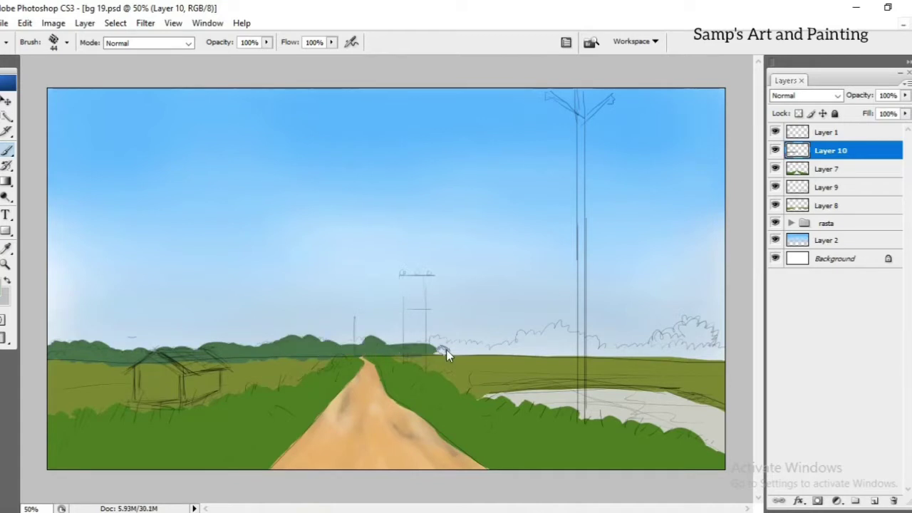
left_click_drag(520, 344, 748, 351)
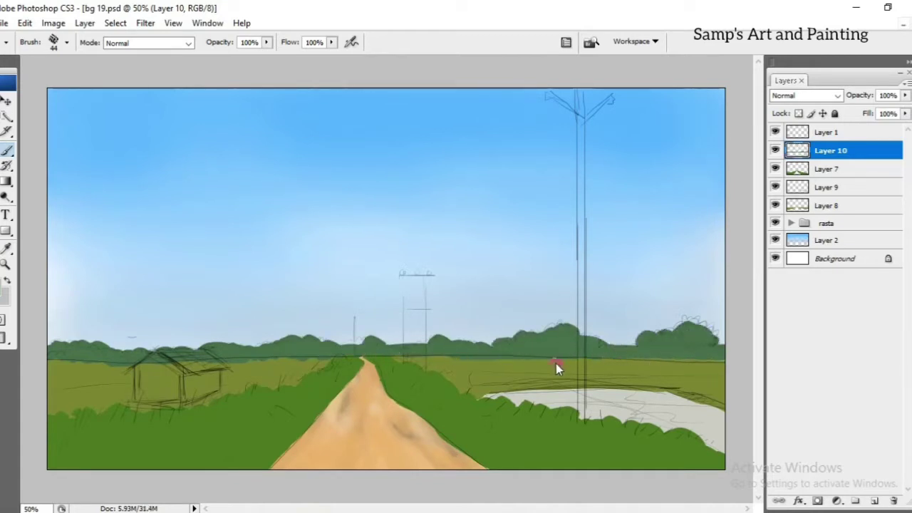
Cover the pale horizon strip with green and add empty Layer 11 above
key("e")
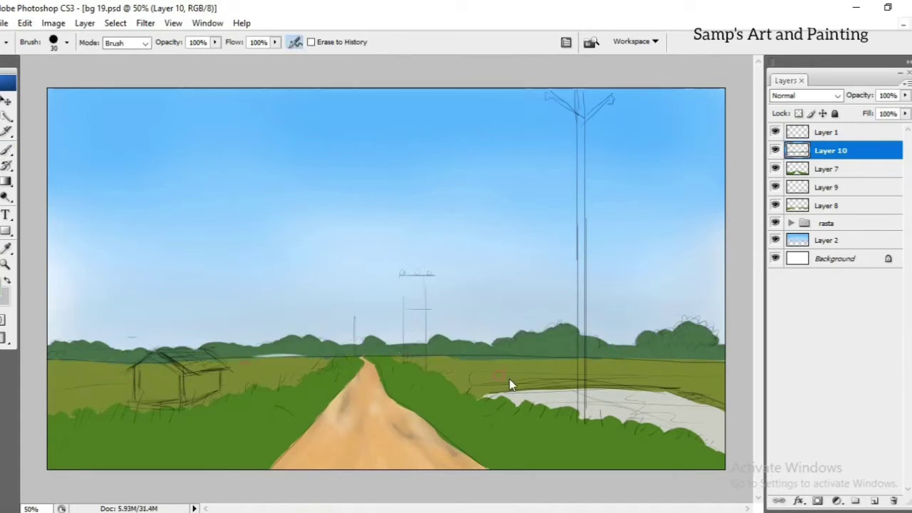
key("b")
left_click_drag(325, 356, 265, 357)
key("e")
key("b")
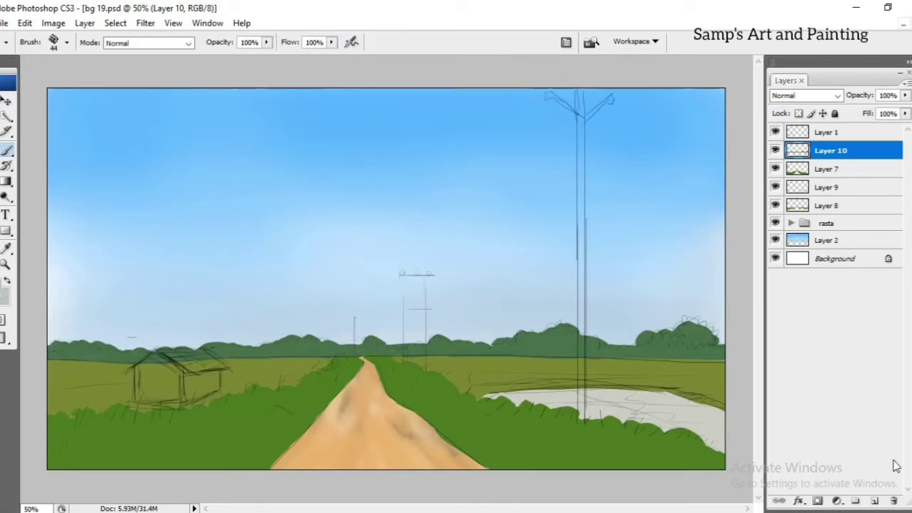
key("ctrl+shift+alt+n")
left_click(6, 293)
Fill a lasso selection of the hut roof with orange
left_click(550, 147)
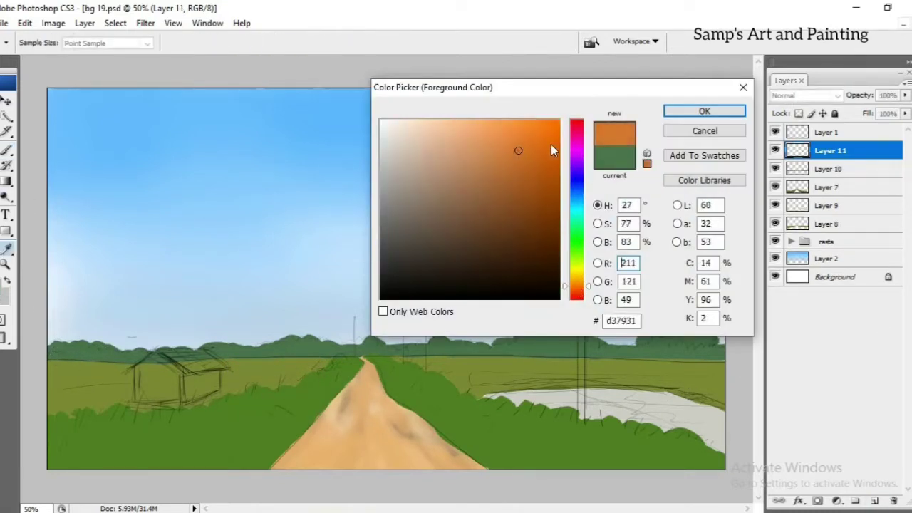
key("Return")
key("l")
key("alt+BackSpace")
key("ctrl+d")
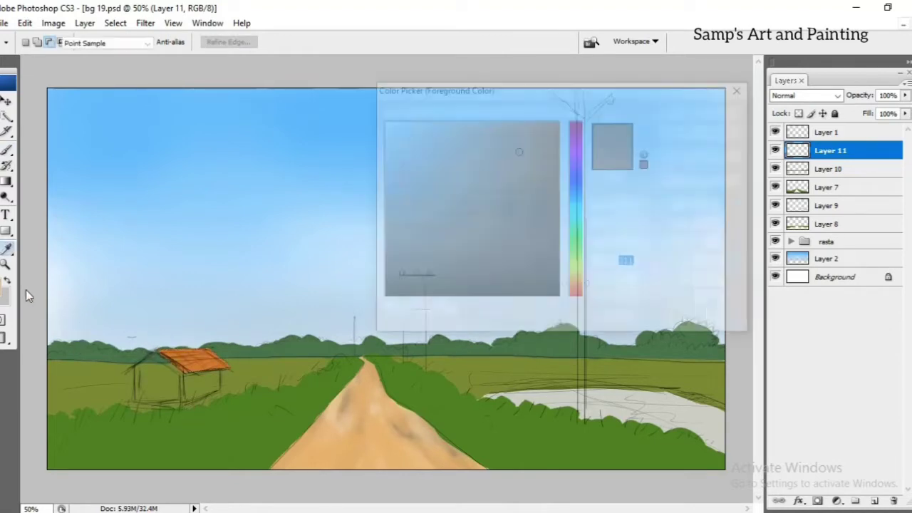
Outline and fill the roof's left slope with orange, undoing an accidental layer merge
left_click_drag(156, 351, 129, 369)
key("alt+BackSpace")
key("ctrl+e")
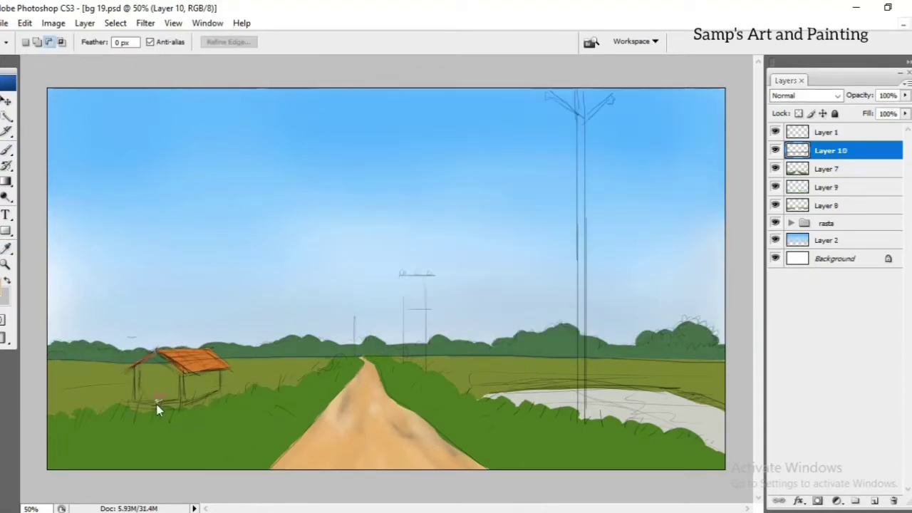
key("ctrl+plus")
key("ctrl+plus")
key("ctrl+plus")
key("ctrl+alt+z")
key("ctrl+alt+z")
key("ctrl+alt+z")
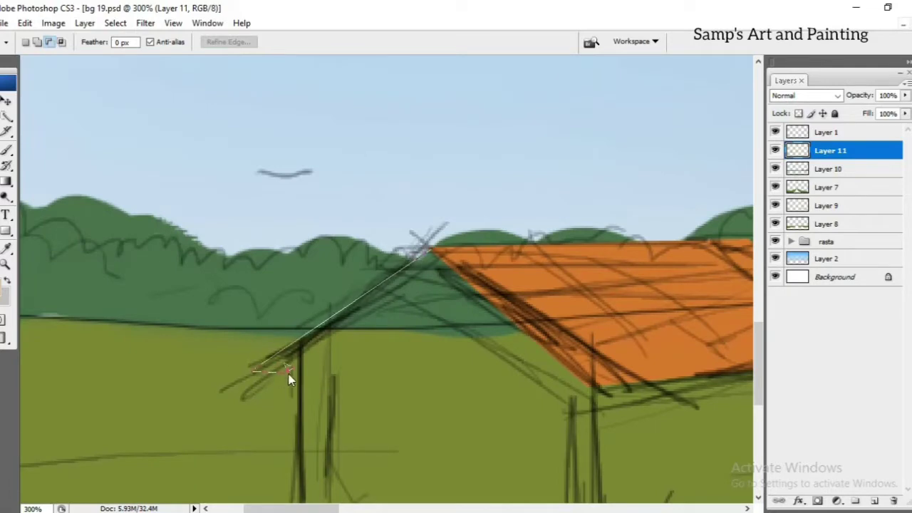
left_click(289, 374)
double_click(427, 298)
key("alt+BackSpace")
key("ctrl+d")
key("ctrl+minus")
key("ctrl+minus")
Fill a lasso selection of the hut walls with neutral grey
left_click(6, 292)
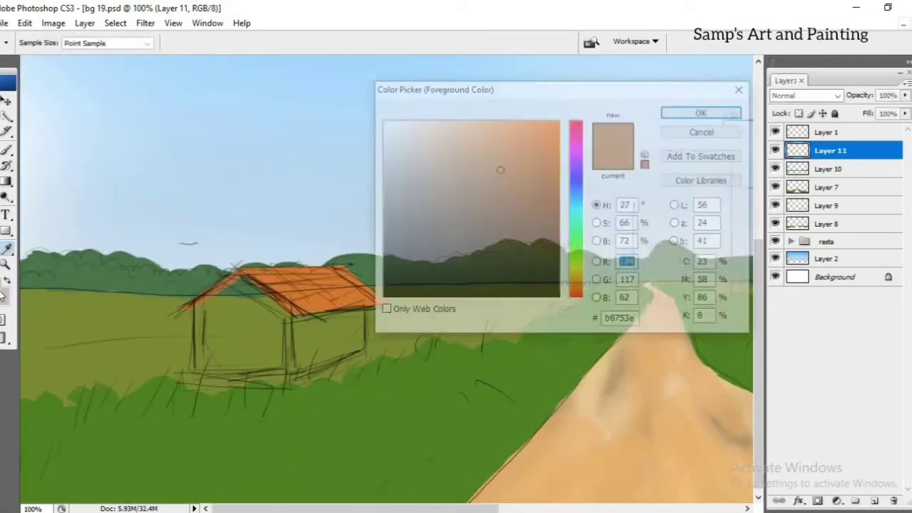
left_click_drag(428, 197, 383, 195)
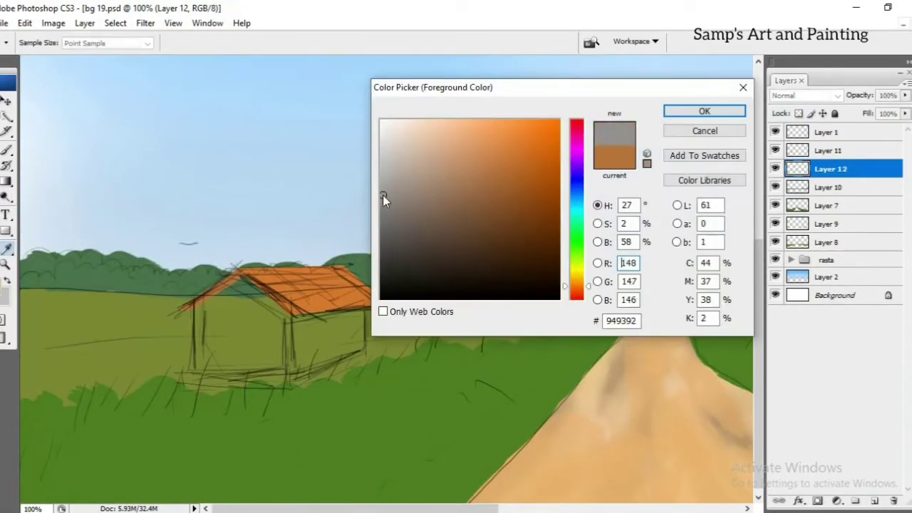
key("Return")
key("l")
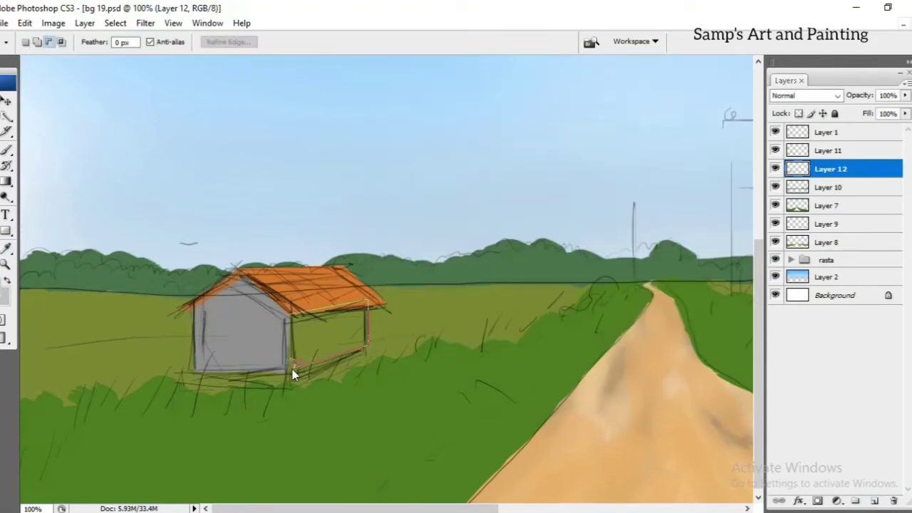
key("alt+BackSpace")
key("ctrl+d")
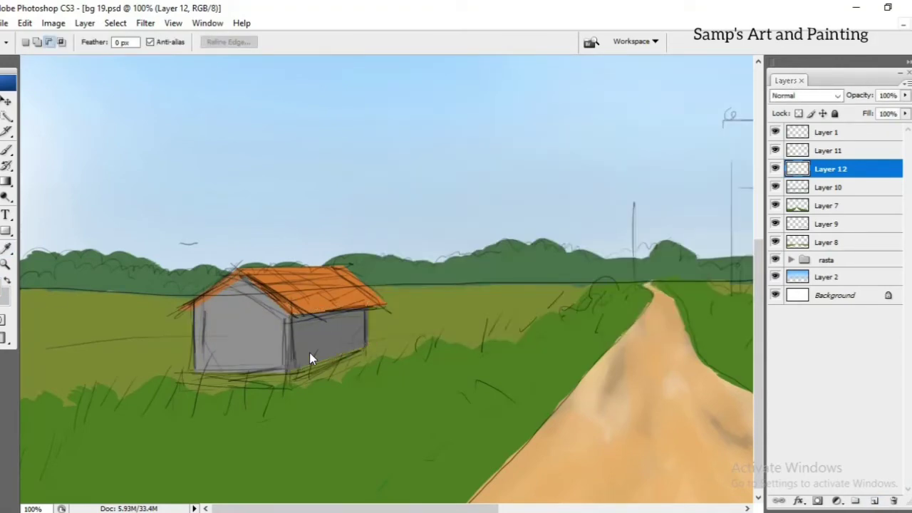
key("ctrl+minus")
Group the hut's roof and wall layers and name the group 'ghar'
left_click(826, 150, "shift")
key("ctrl+g")
double_click(852, 149)
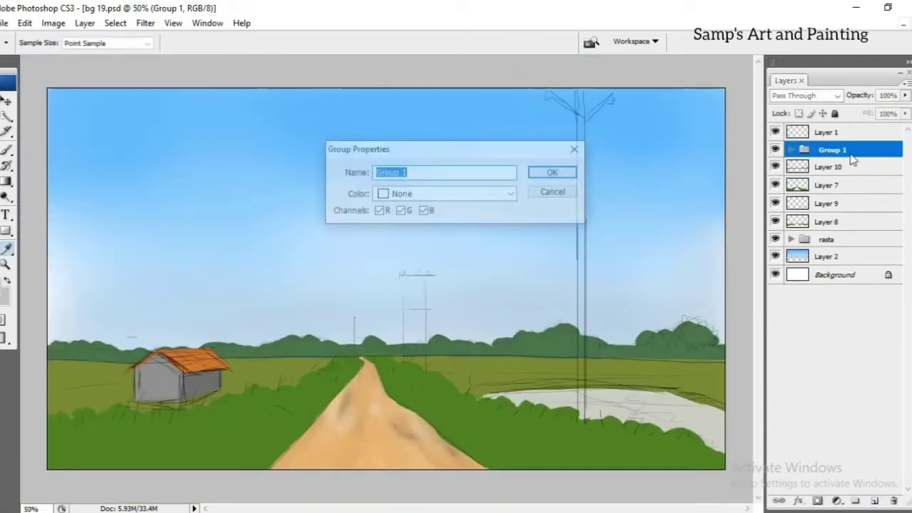
type("ghar")
key("Return")
On a new layer, paint the tall pole trunk solid dark grey
left_click(874, 500)
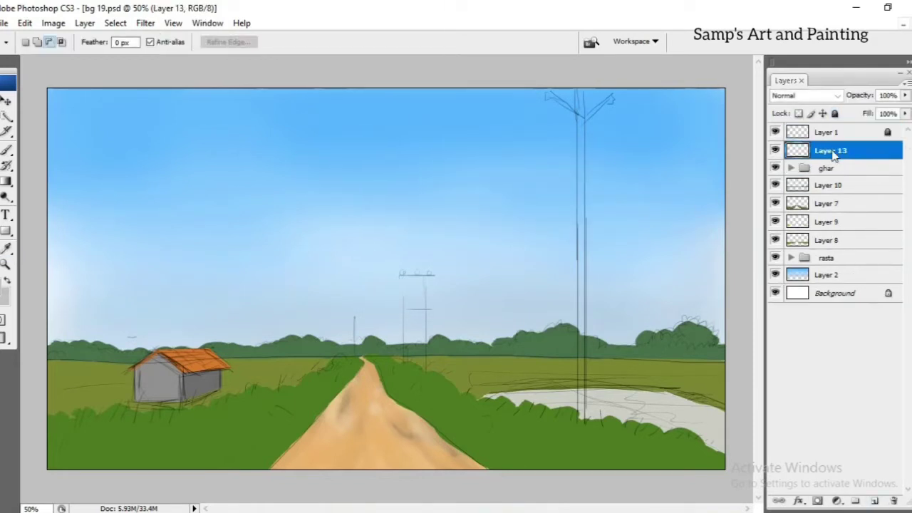
left_click(402, 238)
left_click(702, 110)
left_click(577, 93)
left_click(577, 428)
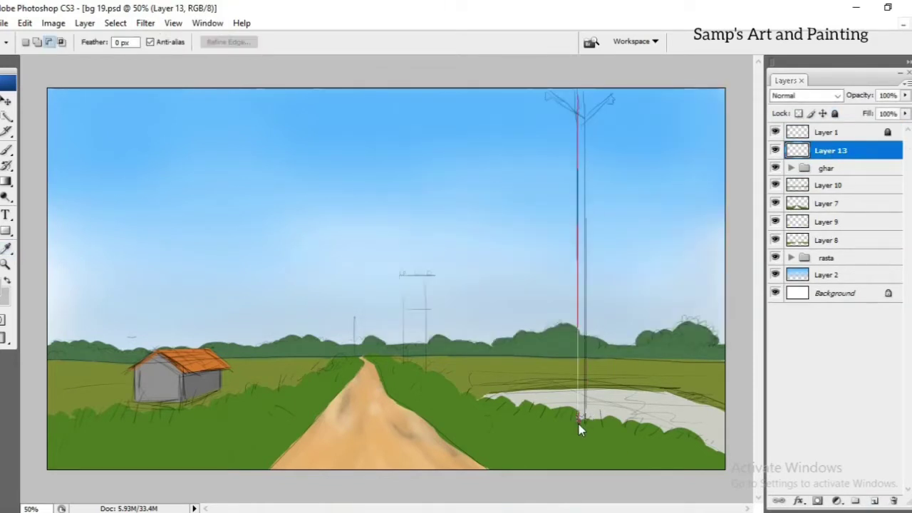
double_click(584, 94)
key("alt+BackSpace")
key("ctrl+d")
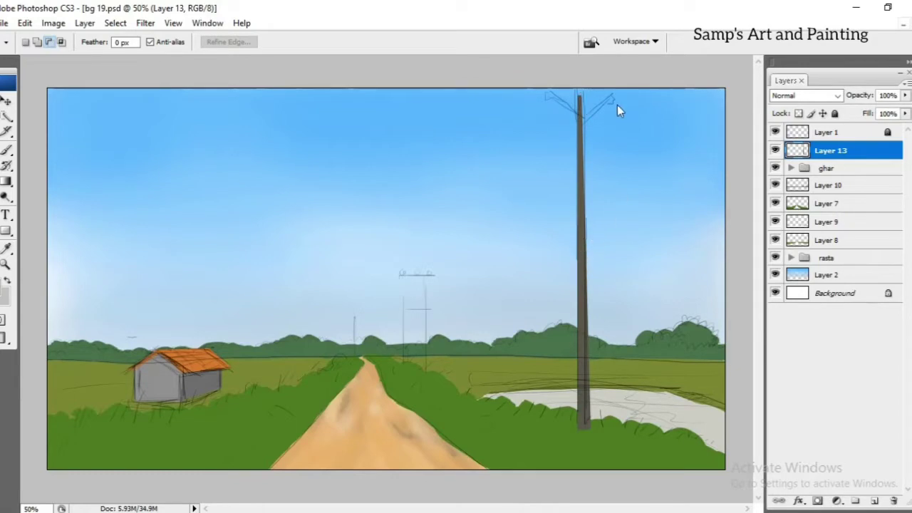
Fill the pole's right and left angled arms with dark grey
key("ctrl+plus")
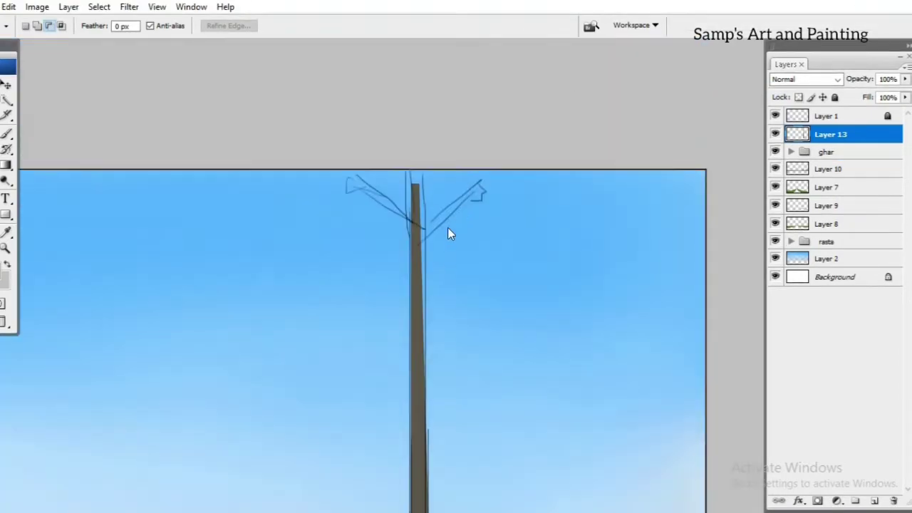
key("ctrl+plus")
left_click(417, 235)
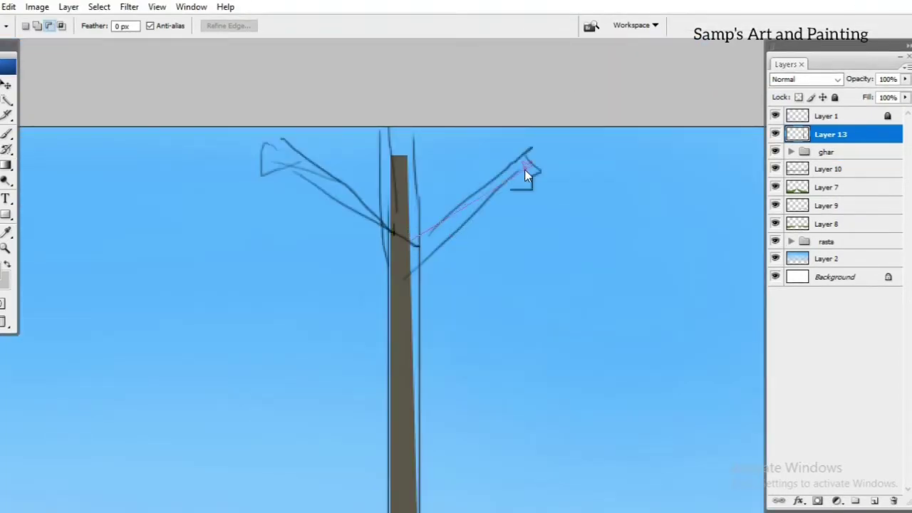
left_click(410, 258)
key("alt+BackSpace")
key("ctrl+d")
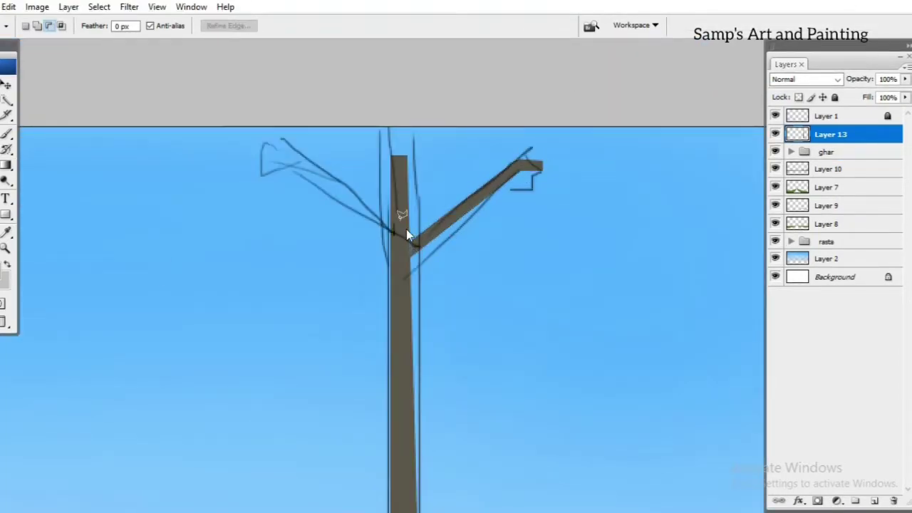
left_click(386, 234)
left_click(269, 179)
left_click(387, 246)
key("alt+BackSpace")
key("ctrl+d")
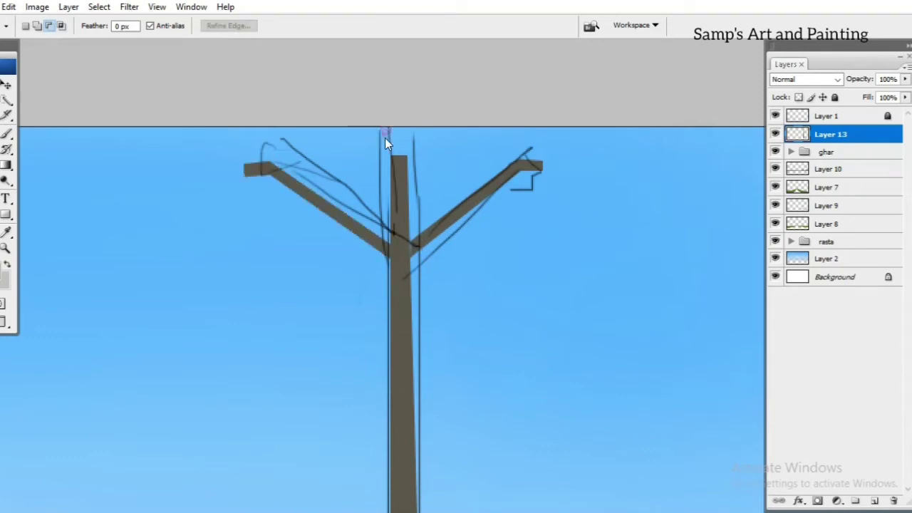
Fill the small crossbar and the pole-top extension with dark grey
left_click(378, 149)
key("alt+BackSpace")
key("ctrl+d")
left_click(381, 150)
key("alt+BackSpace")
key("ctrl+d")
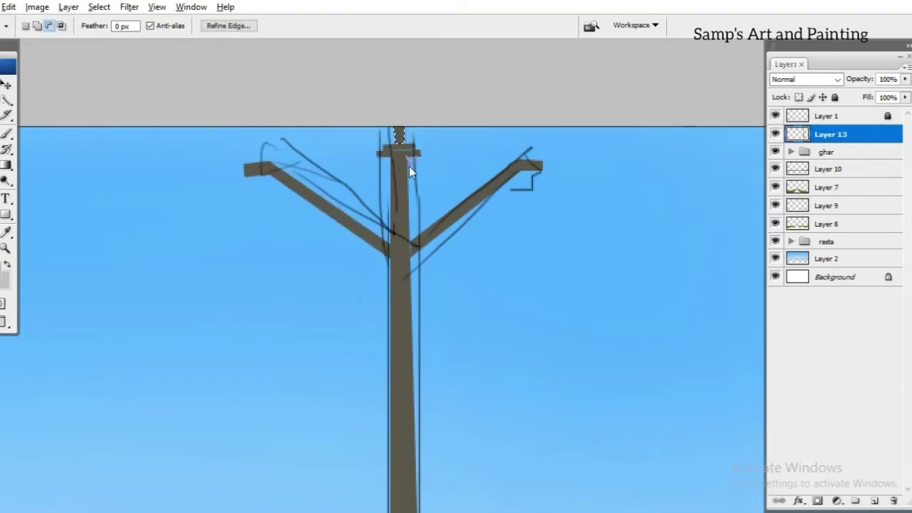
key("ctrl+minus")
key("ctrl+minus")
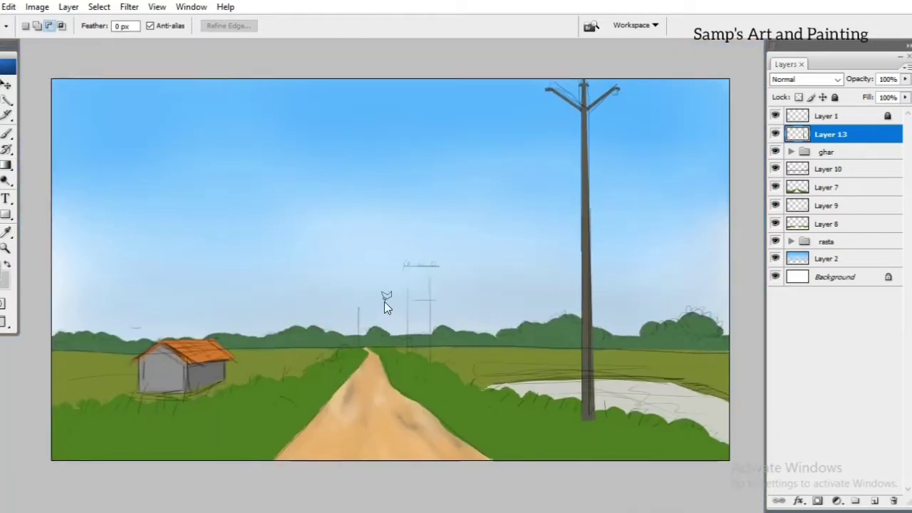
On a new layer, line-draw a distant pole's two posts and middle crossbar
key("ctrl+shift+alt+n")
scroll(442, 311, "up", 4)
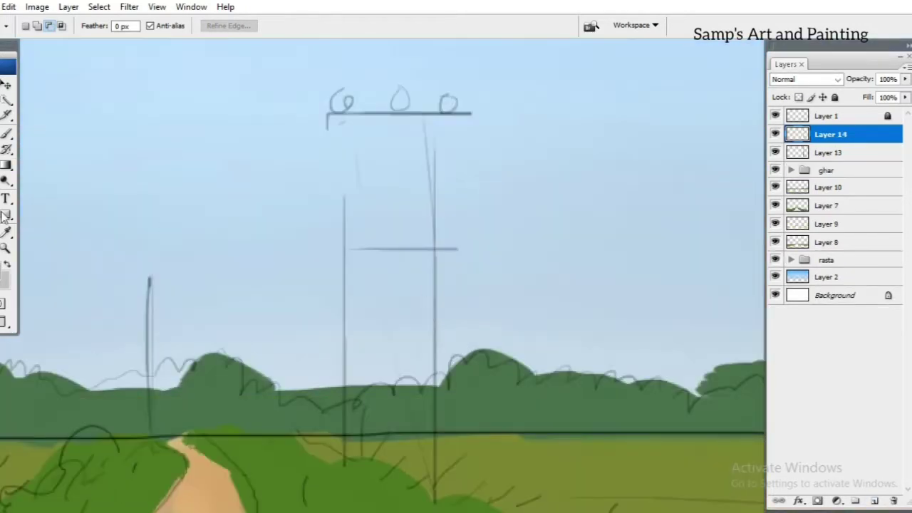
right_click(6, 214)
left_click(62, 265)
left_click_drag(342, 116, 342, 463)
left_click_drag(433, 117, 434, 447)
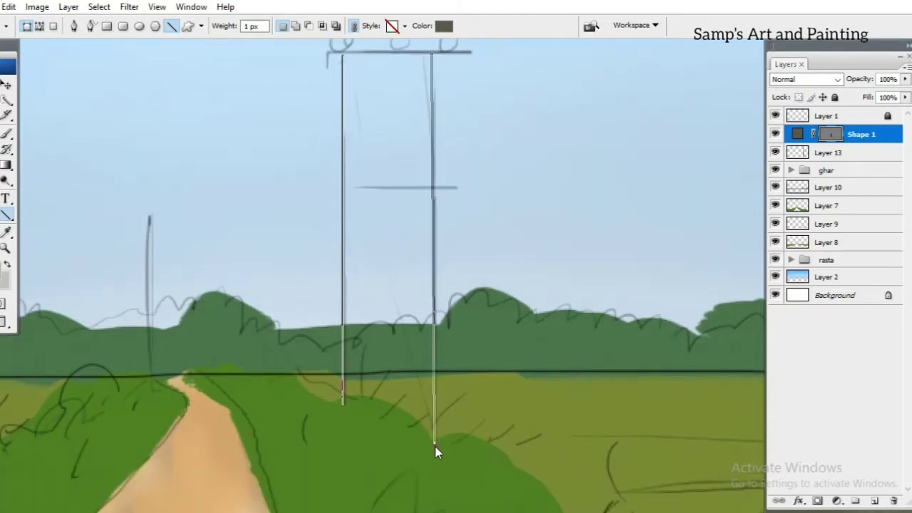
left_click_drag(298, 263, 425, 265)
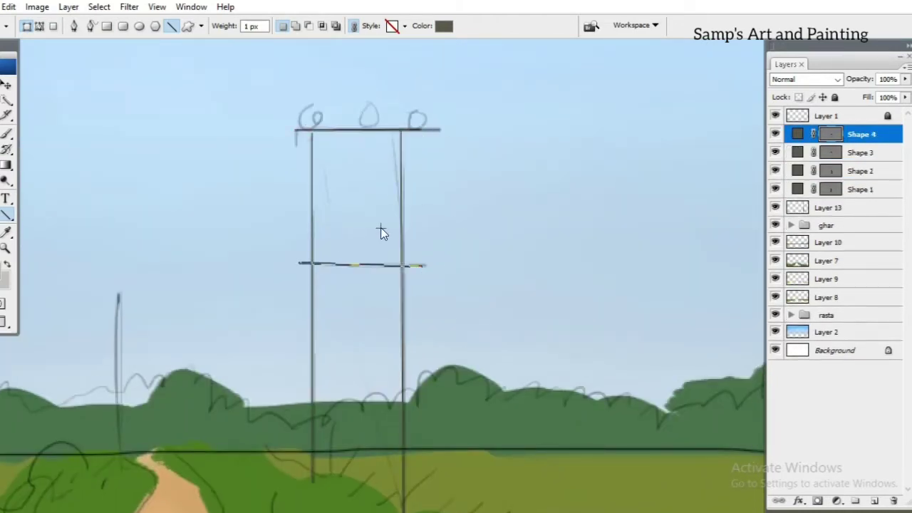
Draw insulator circles atop the left post and along the crossbar
right_click(5, 214)
left_click(62, 238)
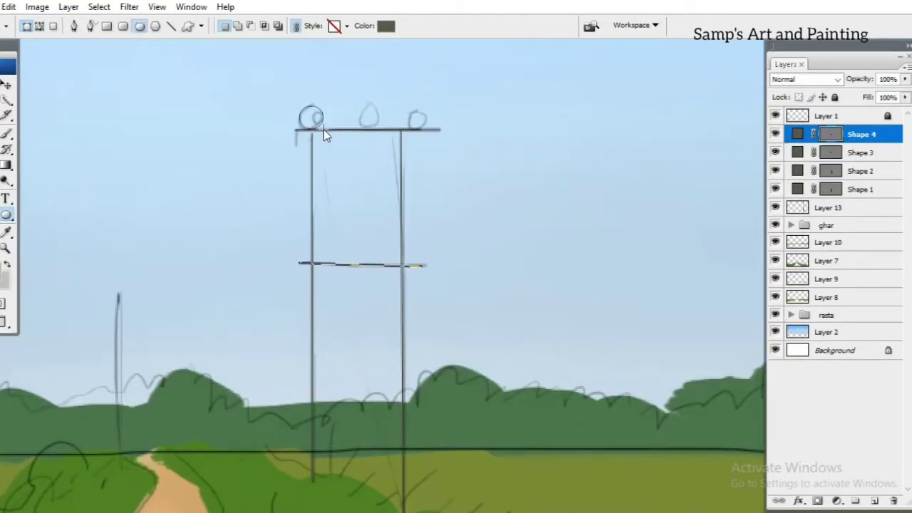
mouse_move(299, 105)
left_mouse_down()
mouse_move(322, 129)
mouse_move(371, 134)
left_mouse_up()
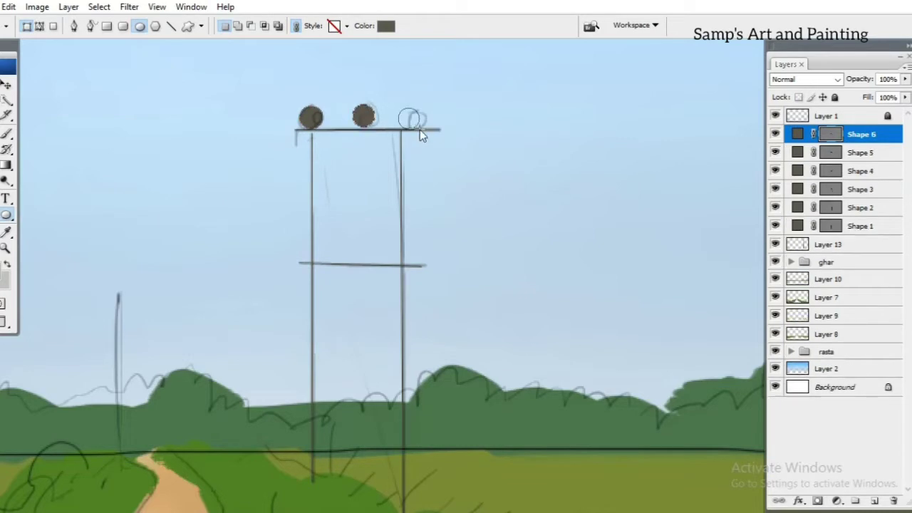
left_click_drag(406, 106, 429, 132)
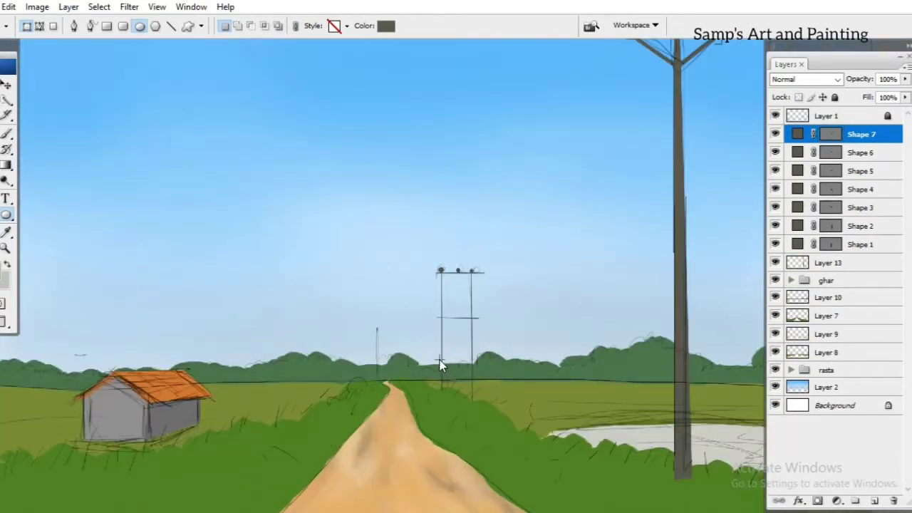
Line-draw a small distant pole with trunk, crossarms, bracing lines, V arms and end ticks
left_click_drag(6, 213, 42, 270)
key("ctrl+plus")
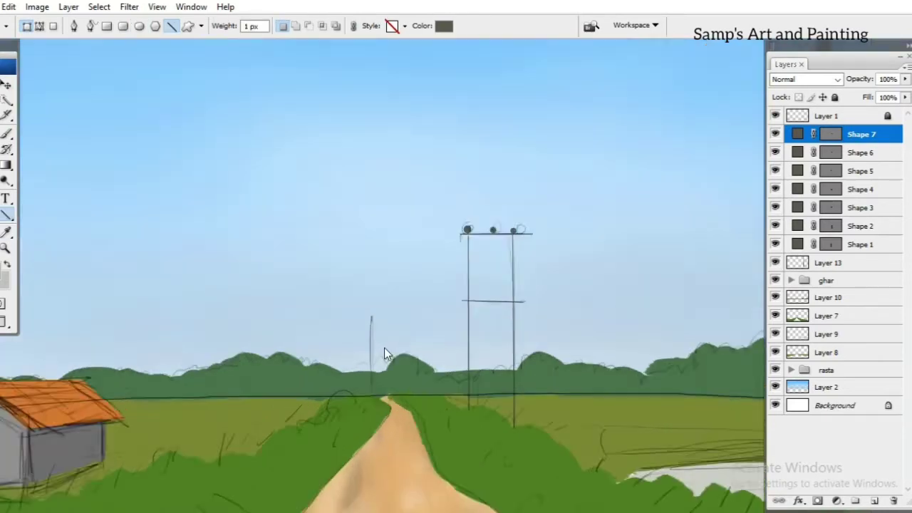
left_click_drag(350, 459, 350, 203)
left_click_drag(286, 197, 354, 205)
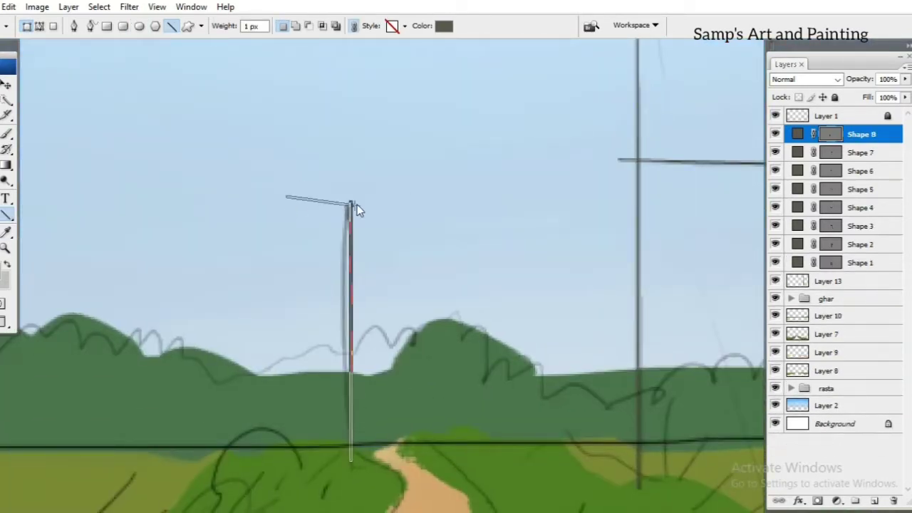
left_click_drag(282, 204, 417, 205)
left_click_drag(348, 244, 349, 244)
left_click_drag(416, 205, 349, 244)
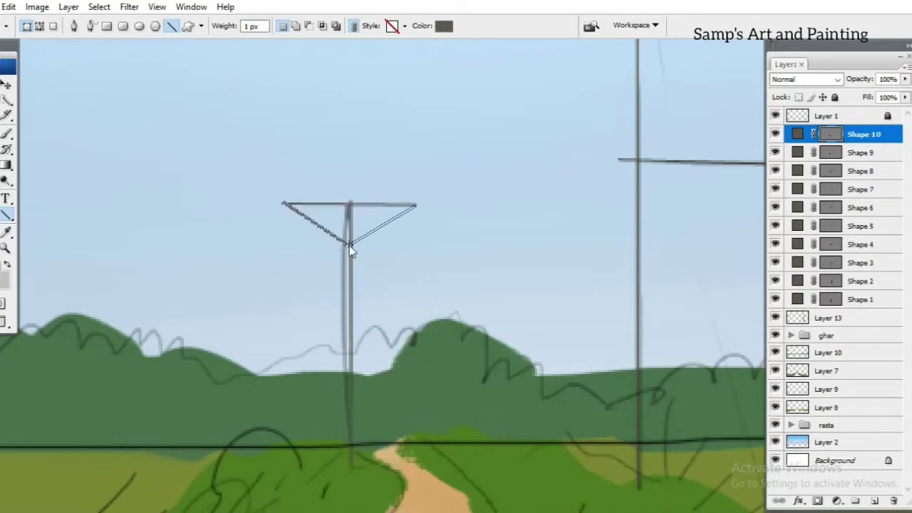
mouse_move(310, 161)
left_mouse_down()
mouse_move(349, 201)
mouse_move(379, 159)
mouse_move(379, 169)
mouse_move(347, 175)
mouse_move(348, 202)
left_mouse_up()
left_click_drag(303, 287, 382, 287)
left_click_drag(382, 280, 384, 306)
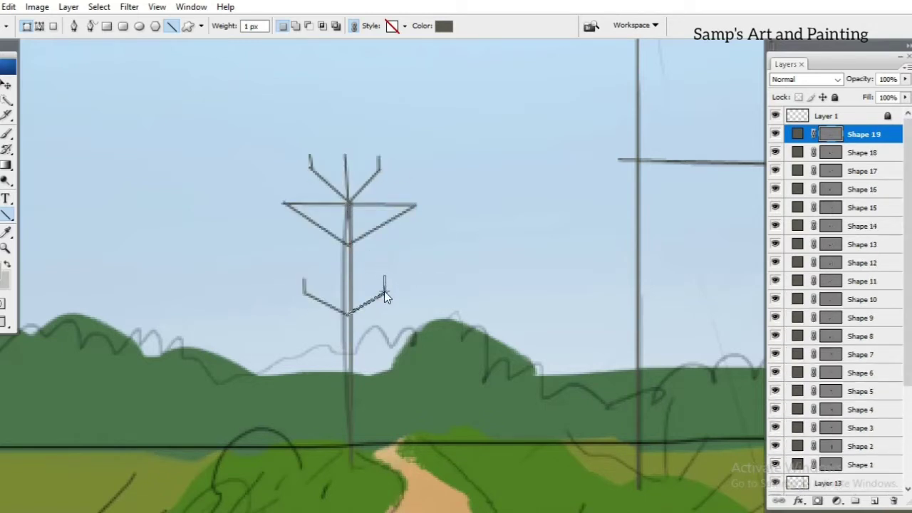
key("ctrl+0")
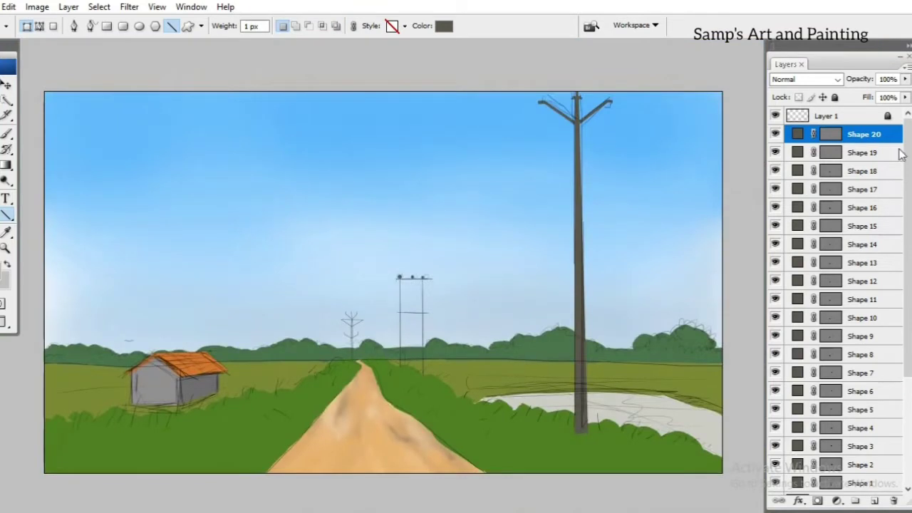
Group Shape 20–8 as Group 1 and Shape 1–7 as Group 2
key("alt+shift+bracketleft")
key("alt+shift+bracketleft")
key("alt+shift+bracketleft")
key("alt+shift+bracketleft")
key("alt+shift+bracketleft")
key("alt+shift+bracketleft")
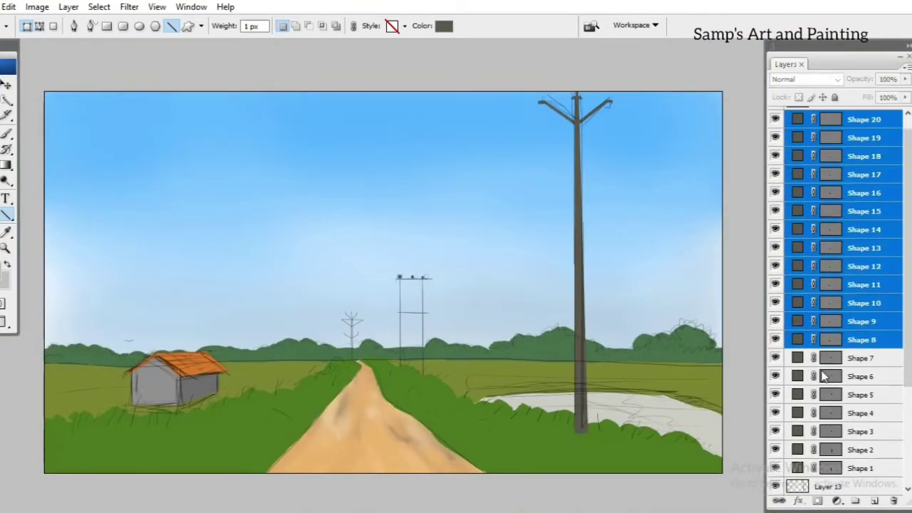
key("ctrl+g")
key("alt+bracketleft")
key("alt+shift+bracketleft")
key("alt+shift+bracketleft")
key("alt+shift+bracketleft")
key("ctrl+g")
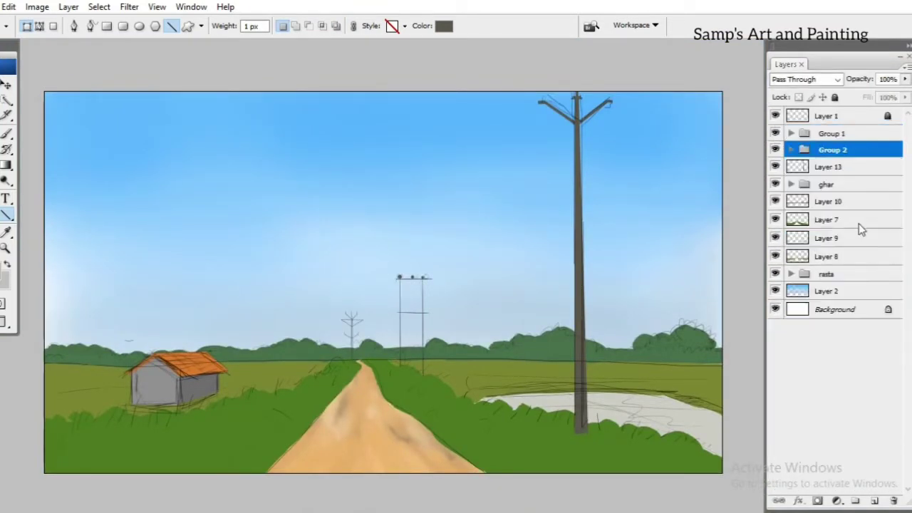
key("alt+bracketleft")
Hide the Layer 1 sketch and select the hut's side wall on Layer 12
left_click(775, 116)
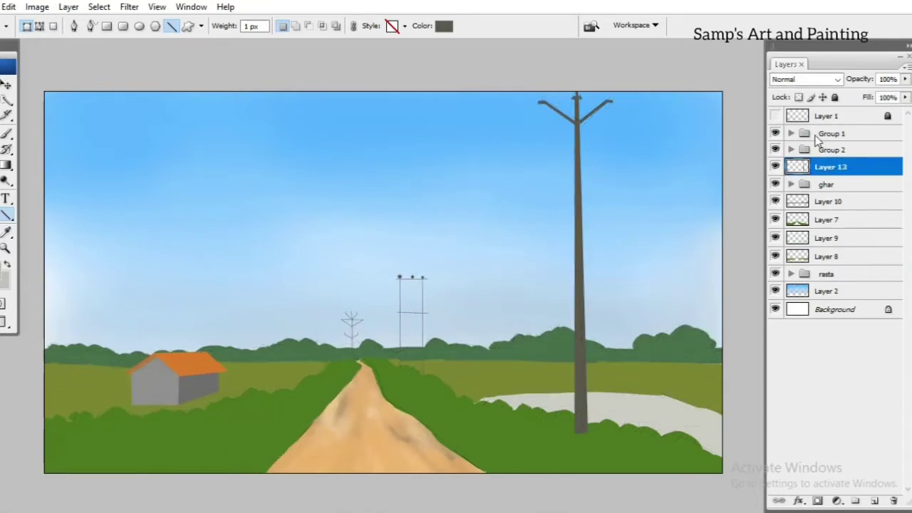
left_click(171, 389, "ctrl")
key("m")
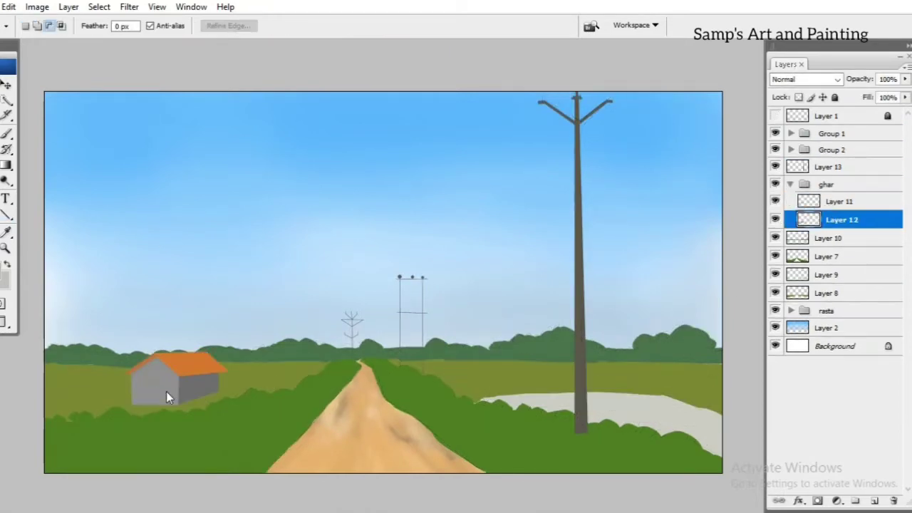
key("ctrl+plus")
left_click(163, 406)
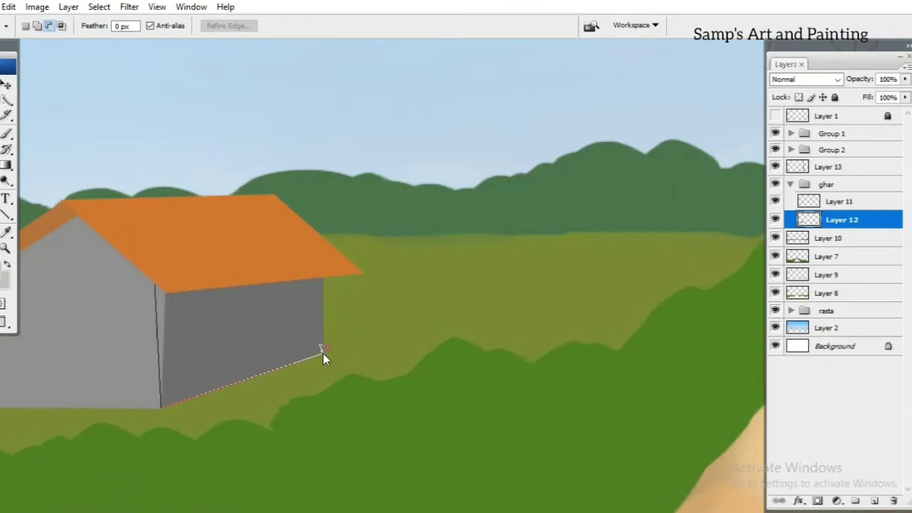
double_click(161, 283)
key("ctrl+minus")
key("ctrl+minus")
key("ctrl+minus")
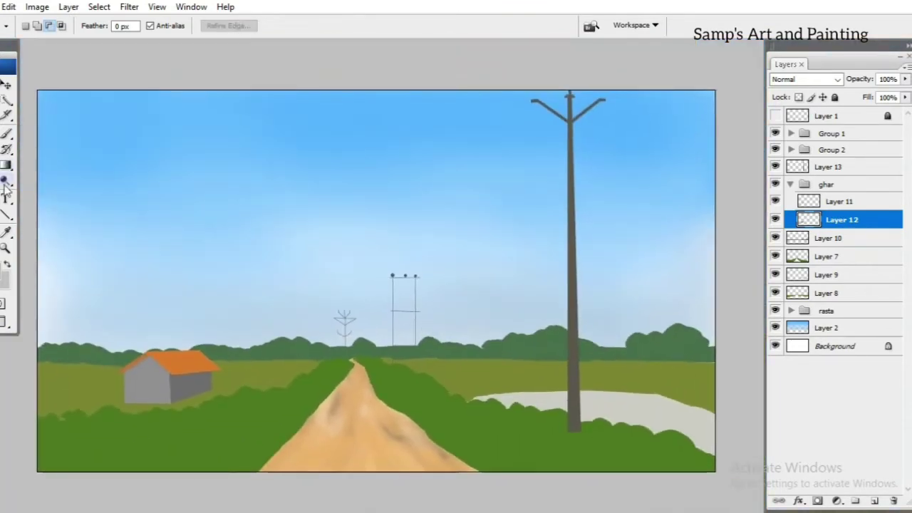
key("b")
left_click(823, 184)
Add a new layer above Layer 10 and pick a 27 px textured brush
left_click(790, 184)
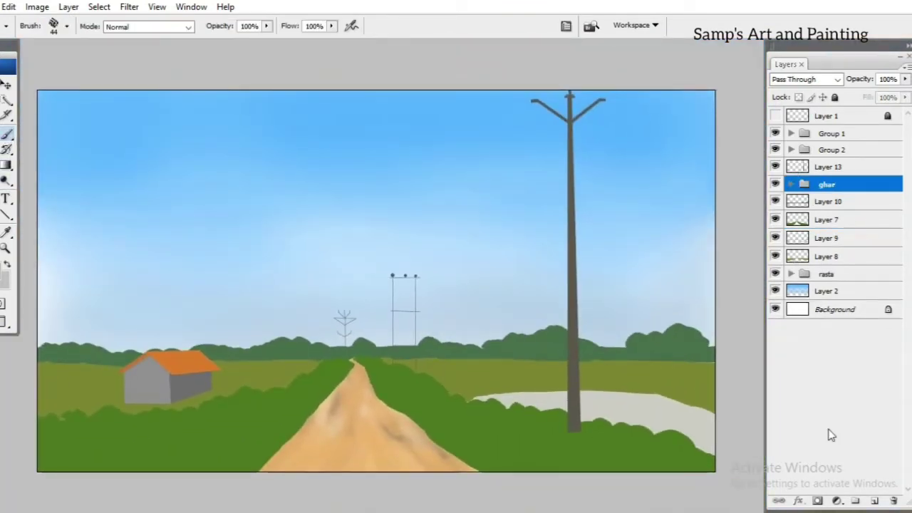
left_click(833, 202)
key("ctrl+shift+alt+n")
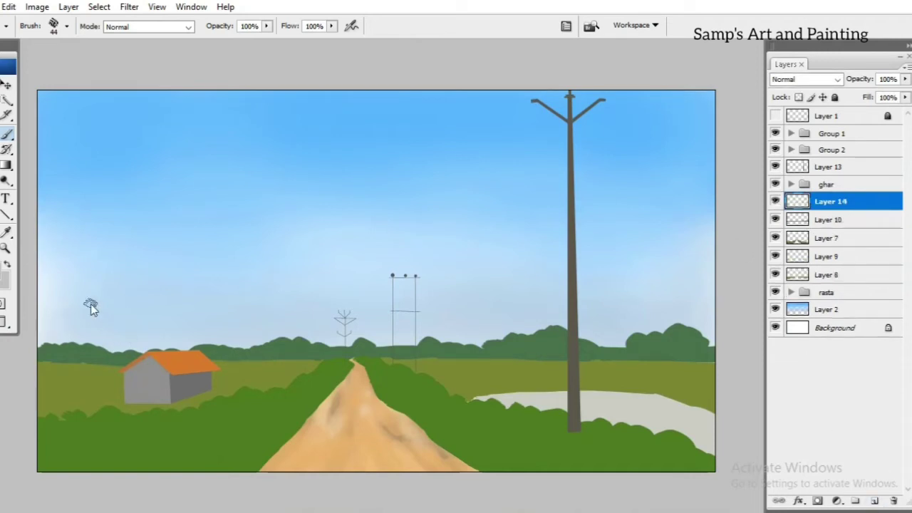
key("F5")
left_click(814, 230)
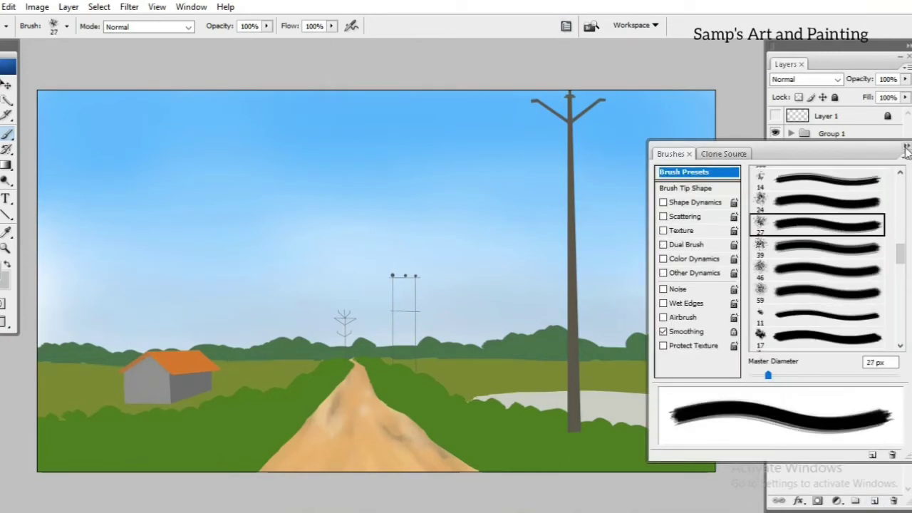
key("F5")
left_click(662, 194)
left_click(681, 194)
key("ctrl+alt+z")
key("ctrl+alt+z")
key("Return")
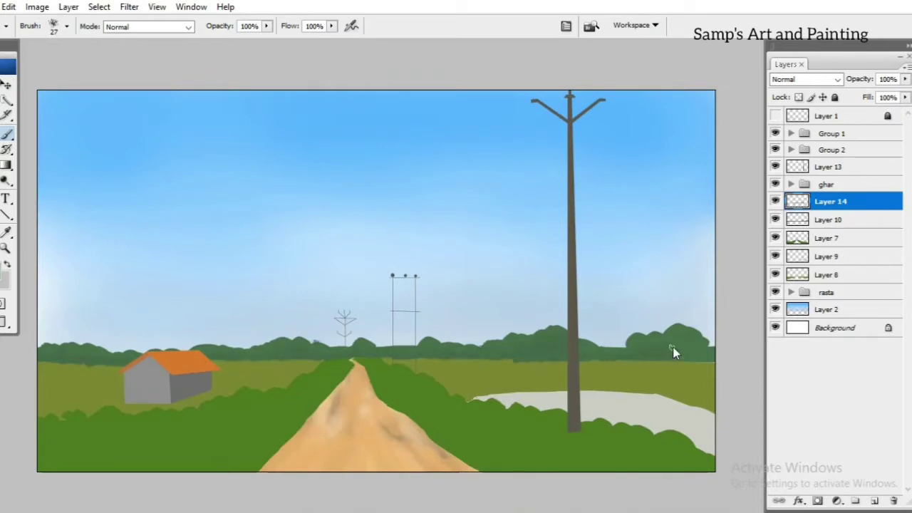
Group Layer 14 with Layer 10 as 'durer gach' and select Layer 7
left_click(839, 224, "shift")
key("ctrl+g")
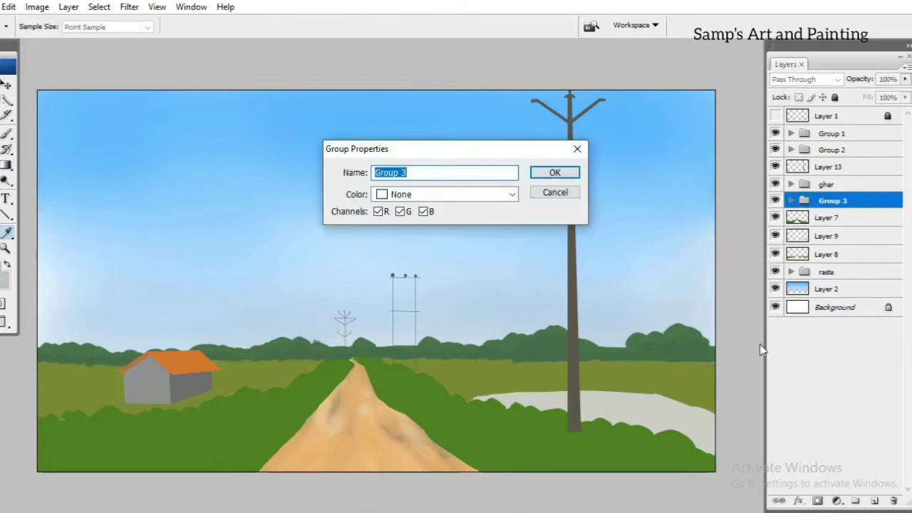
type("durer gach")
key("Return")
key("alt+bracketleft")
On a new layer above Layer 7, choose light green and the grass brush
key("ctrl+shift+alt+n")
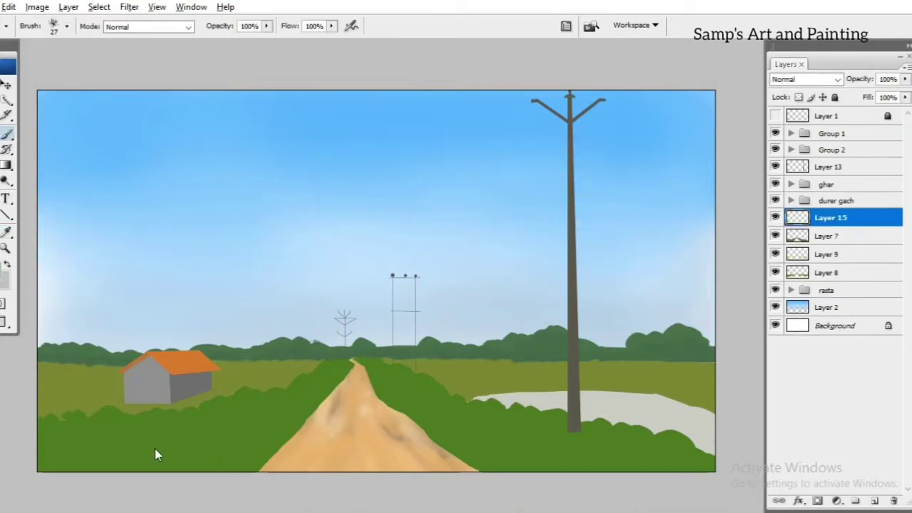
left_click(490, 171)
key("Return")
left_click_drag(120, 422, 113, 463)
left_click(567, 28)
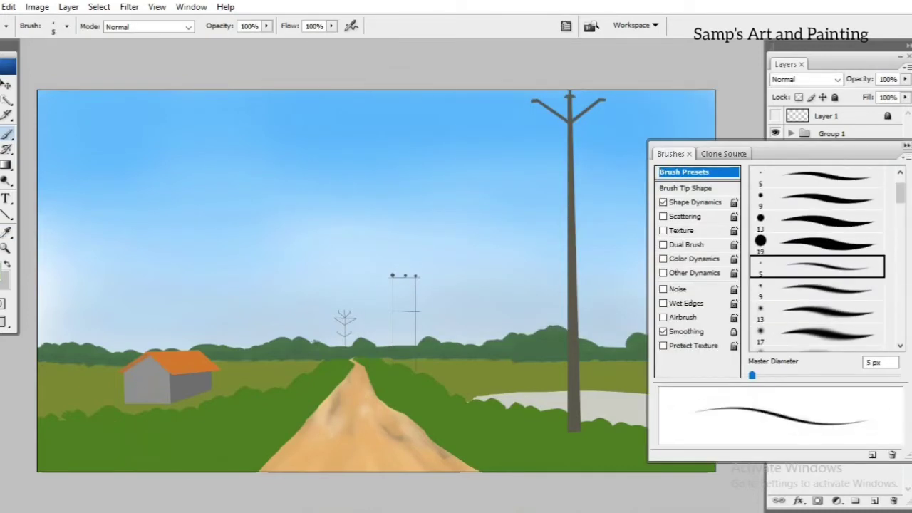
left_click(819, 264)
left_click(566, 27)
left_click(566, 27)
scroll(819, 285, "down", 5)
left_click(819, 299)
left_click(567, 27)
Paint grass blades across both verges at 64% opacity, 55% flow, in Multiply mode
left_click_drag(163, 451, 102, 501)
key("ctrl+z")
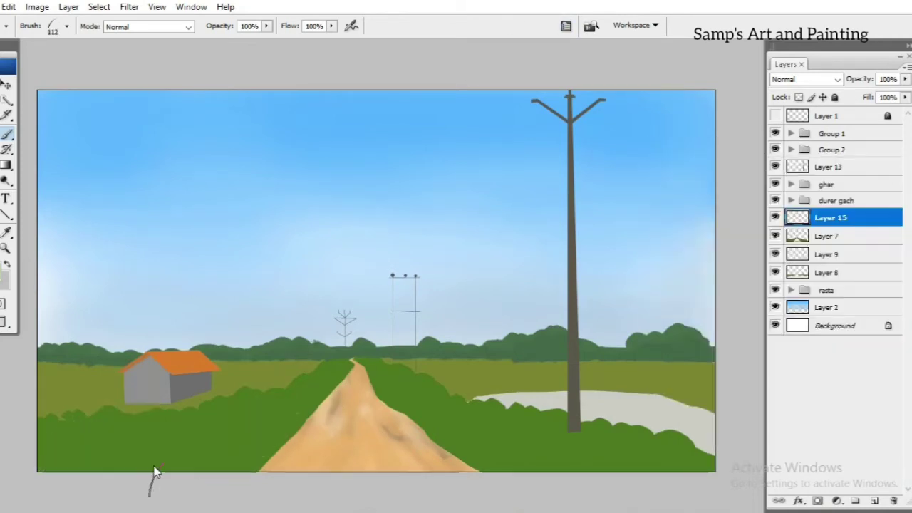
key("6")
key("4")
key("shift+5")
key("shift+5")
mouse_move(114, 466)
left_mouse_down()
mouse_move(264, 445)
mouse_move(475, 440)
mouse_move(478, 422)
left_mouse_up()
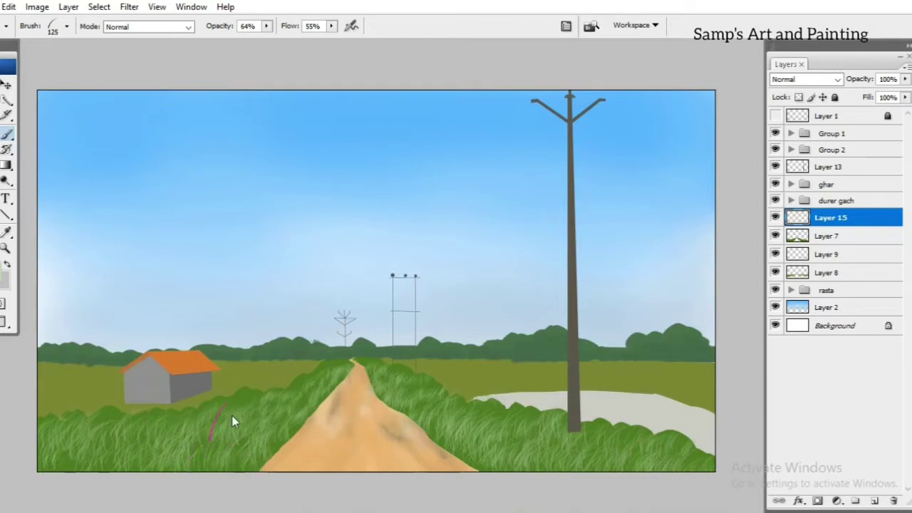
key("e")
key("b")
left_click(805, 79)
left_click(784, 136)
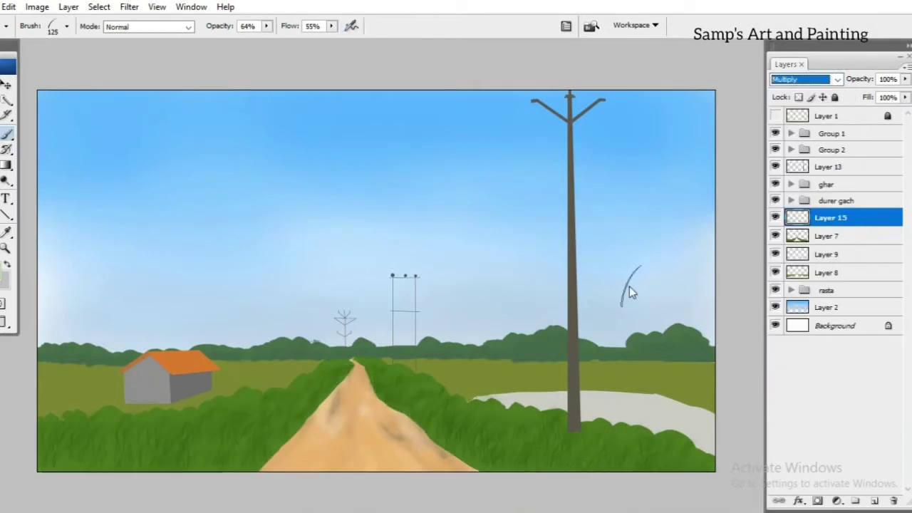
On a new Screen-mode layer, paint light grass highlights on both verges
key("ctrl+shift+alt+n")
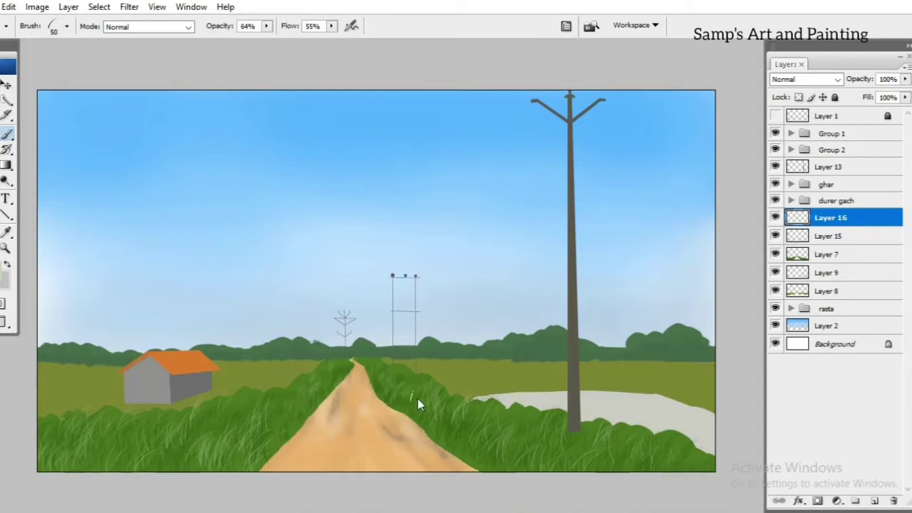
left_click(805, 79)
left_click(838, 80)
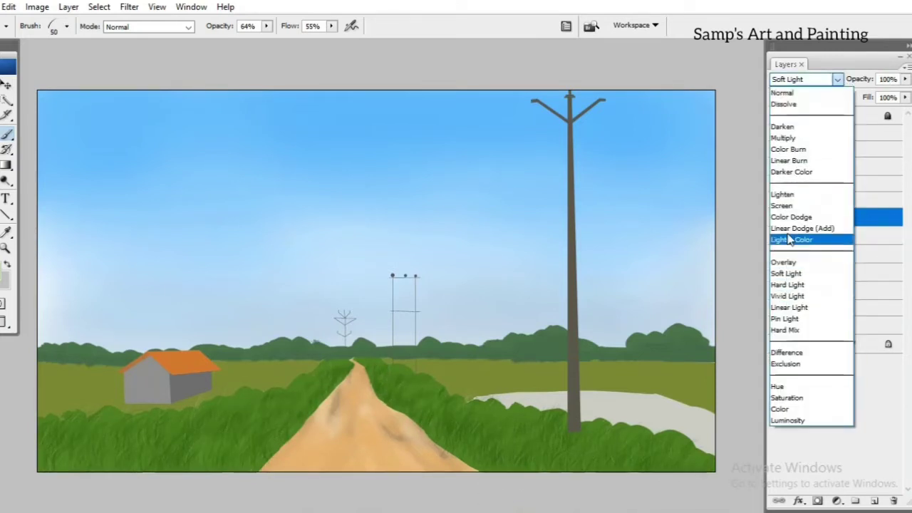
left_click(788, 211)
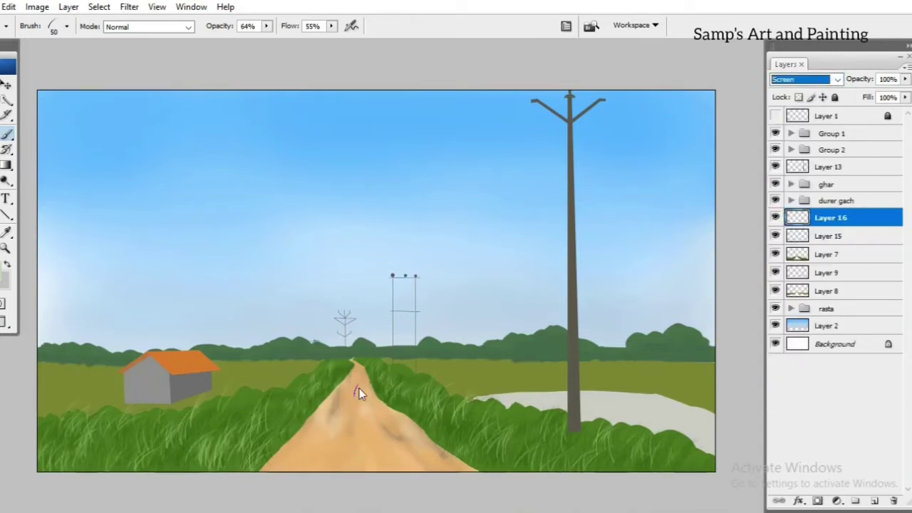
left_click_drag(178, 436, 50, 427)
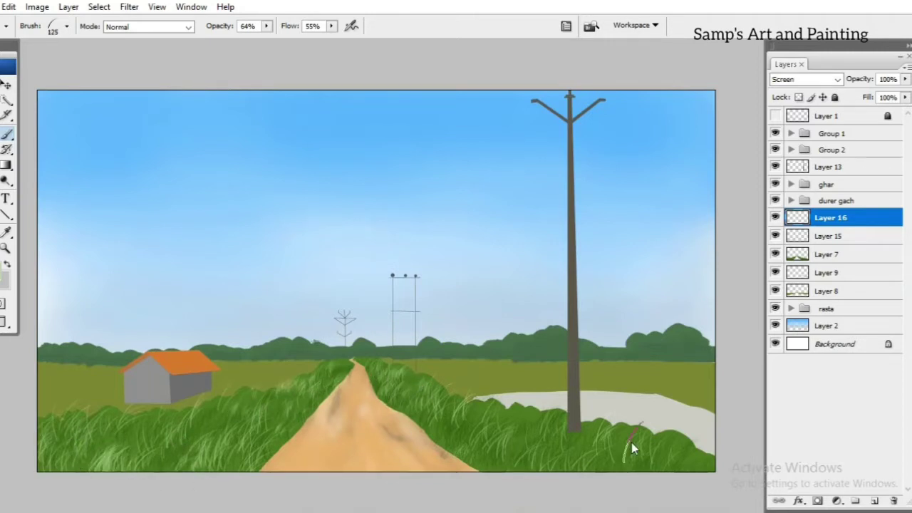
left_click_drag(631, 442, 677, 456)
key("bracketright")
key("bracketright")
key("bracketright")
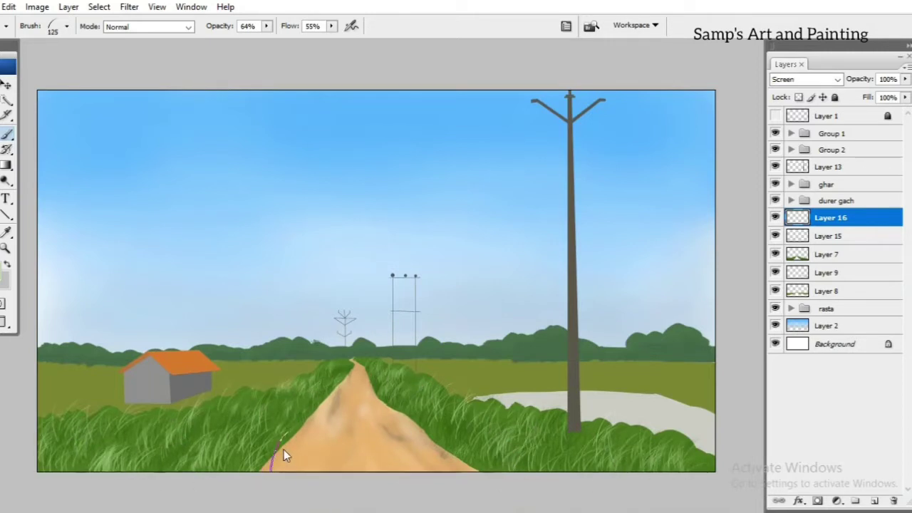
Group Layers 16, 15 and 7 into Group 3, then select Layer 9
left_click(826, 254, "shift")
key("ctrl+g")
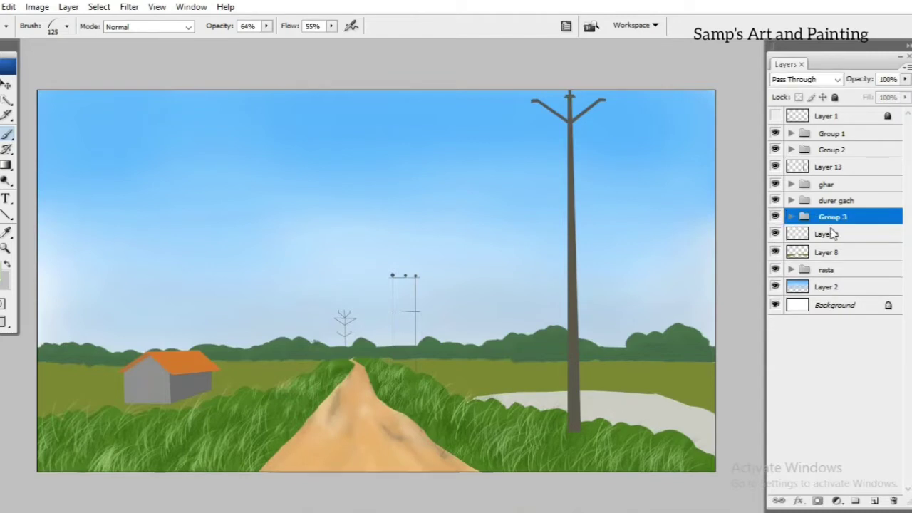
left_click(830, 235)
left_click(790, 269)
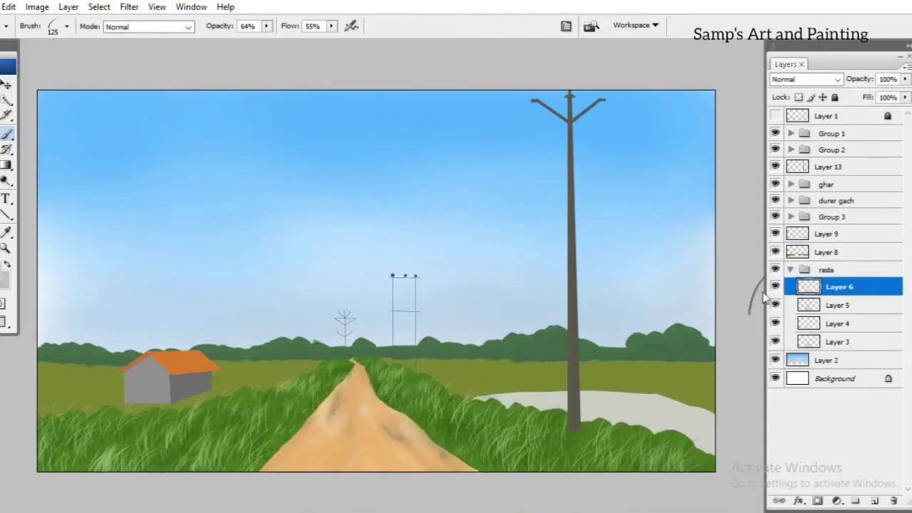
On new Layer 17 above Group 3, paint light green along the road's right edge at 100% opacity
left_click(874, 501)
left_click(566, 25)
scroll(890, 264, "down", 3)
key("F5")
left_click_drag(666, 217, 684, 296)
key("ctrl+z")
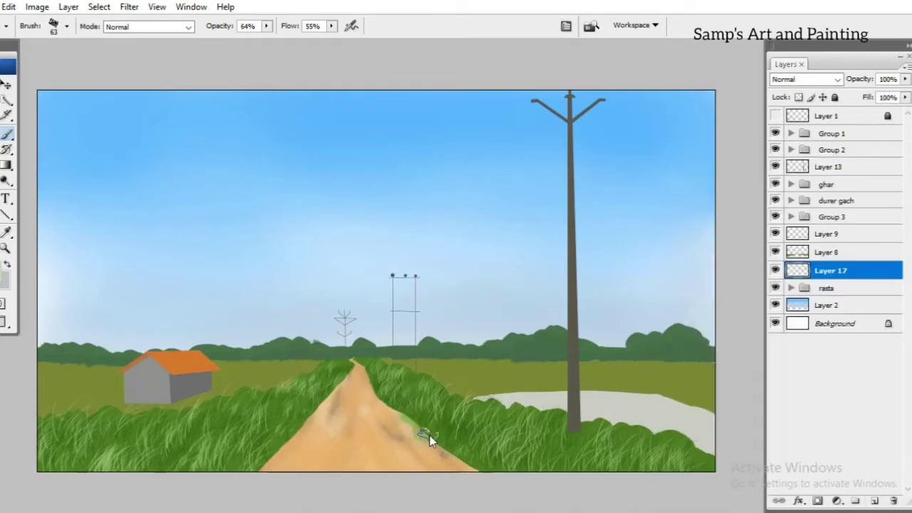
type("100")
left_click_drag(377, 388, 445, 456)
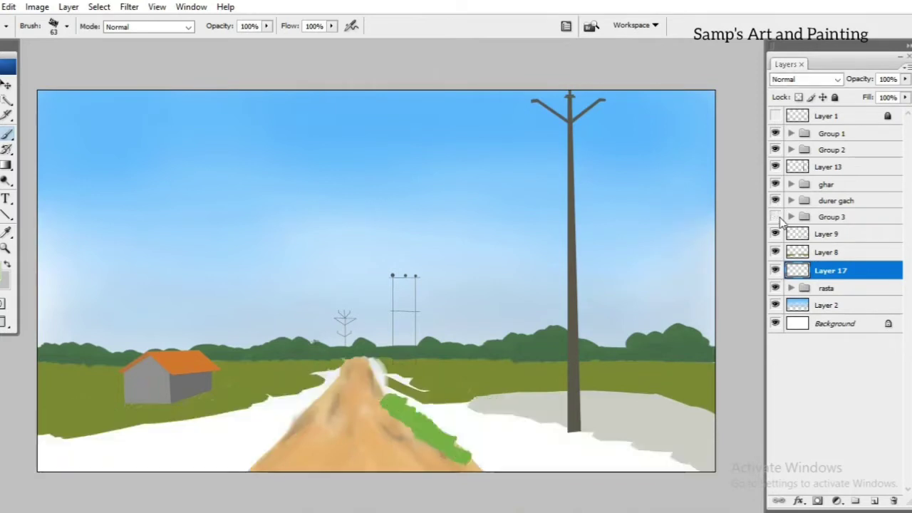
mouse_move(827, 271)
left_mouse_down()
mouse_move(839, 268)
mouse_move(834, 215)
left_mouse_up()
key("ctrl+z")
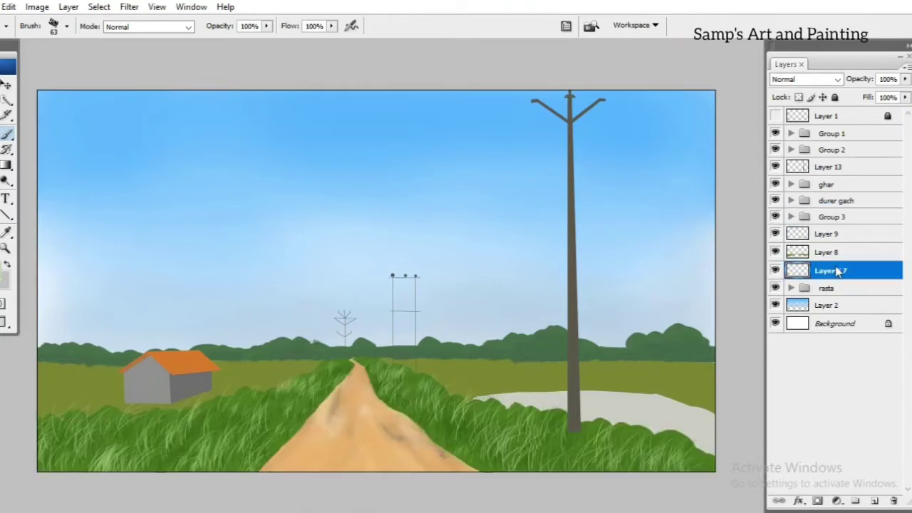
key("ctrl+z")
left_click_drag(416, 428, 438, 411)
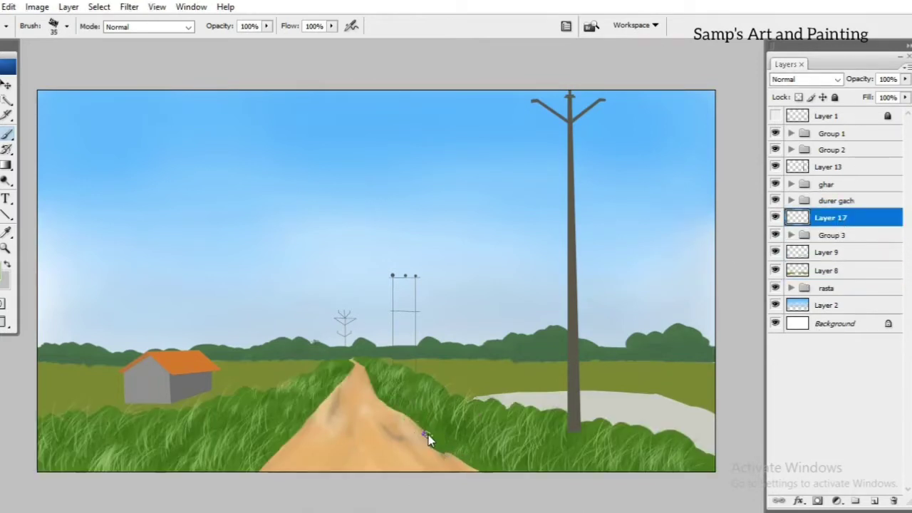
Paint medium green along both road edges and pick a muted grey-green verge colour
left_click_drag(260, 470, 284, 443)
left_click(5, 264)
left_click(495, 189)
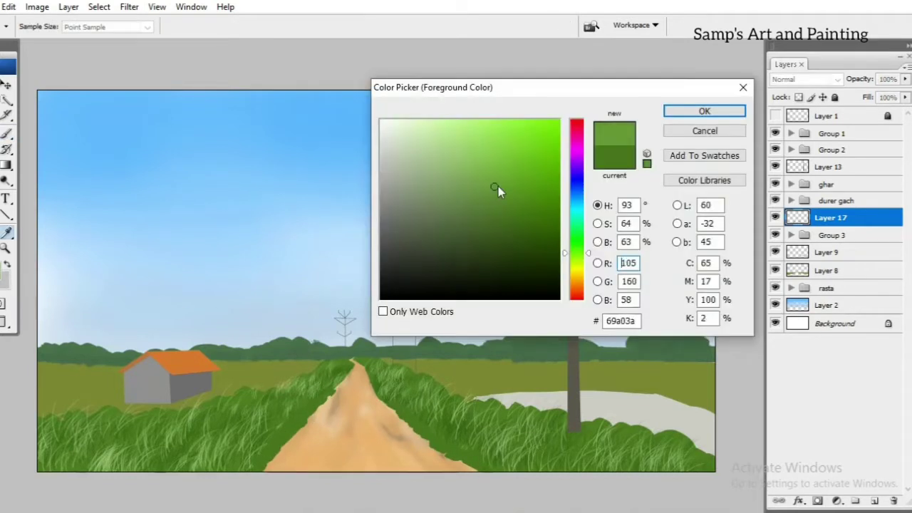
left_click(703, 109)
left_click_drag(438, 431, 396, 407)
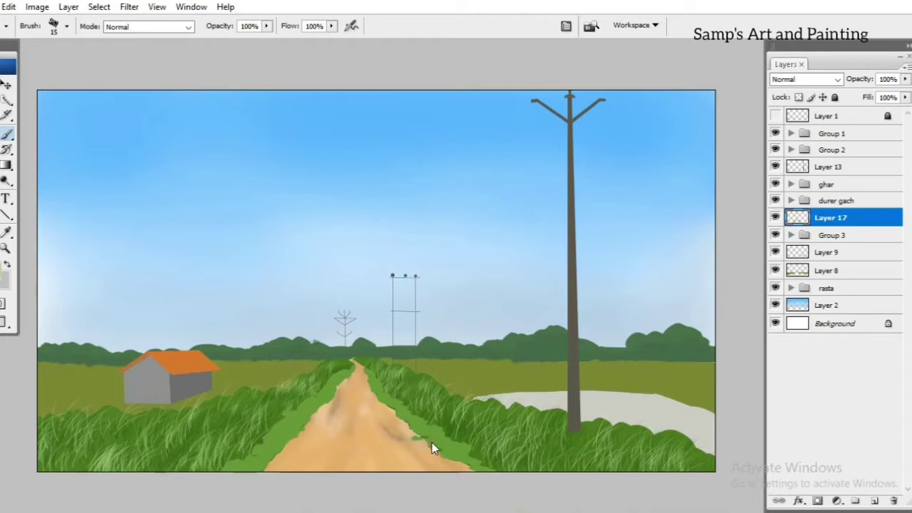
left_click(5, 263)
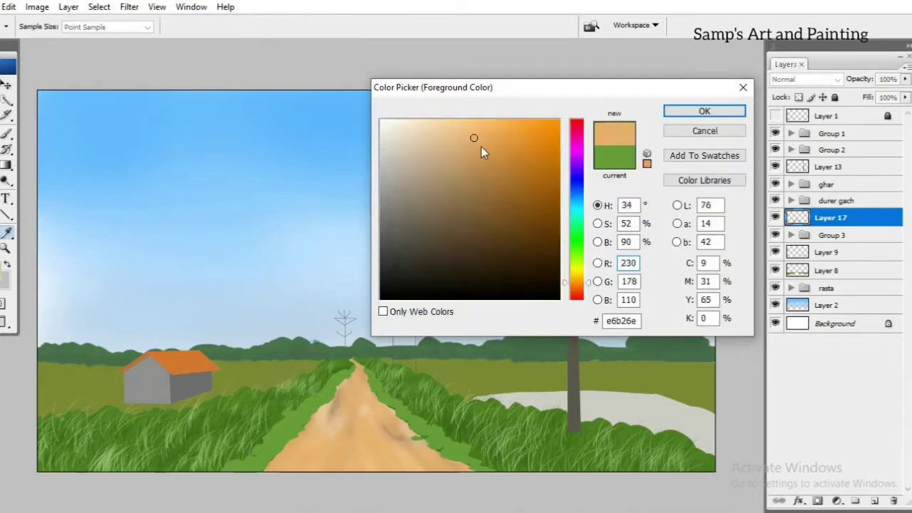
left_click(574, 256)
left_click(702, 109)
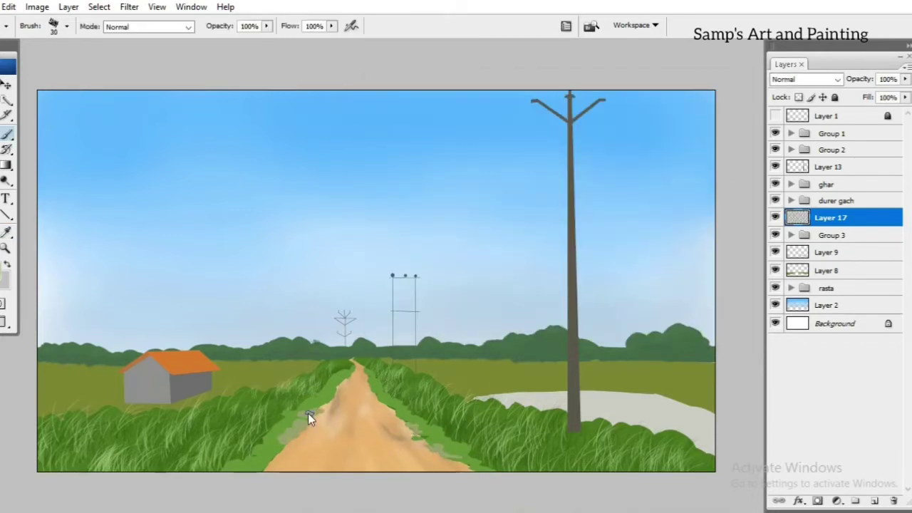
left_click(5, 263)
left_click(702, 110)
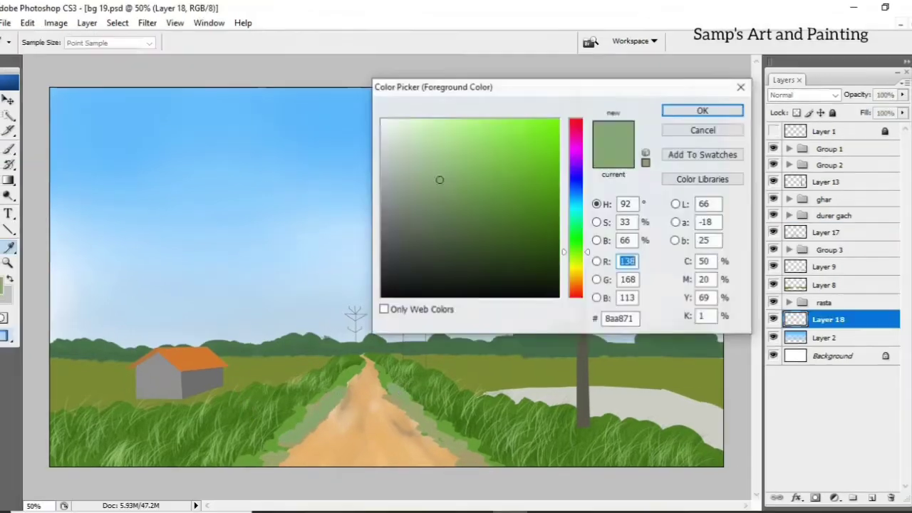
Add Layer 18 above the sky and paint a soft white cloud across the left sky
left_click(700, 110)
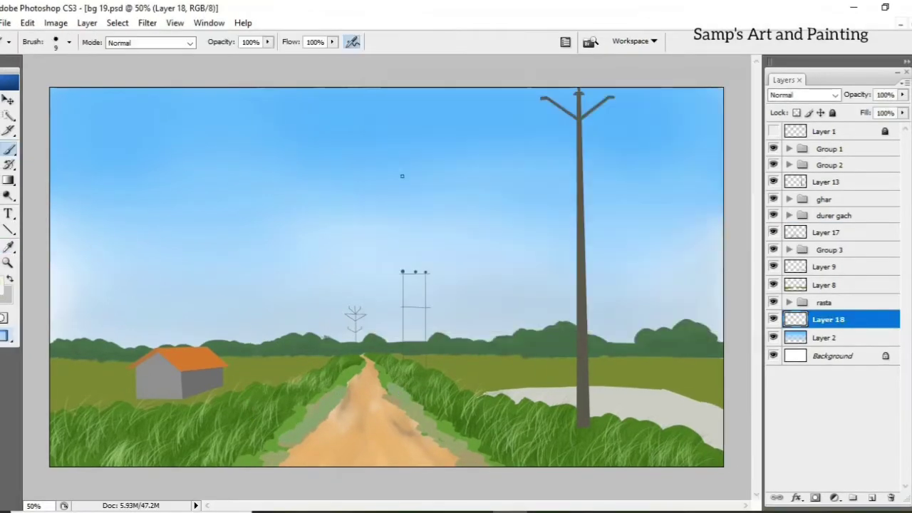
right_click(210, 77)
key("Return")
mouse_move(57, 213)
left_mouse_down()
mouse_move(197, 309)
mouse_move(36, 291)
left_mouse_up()
key("bracketleft")
key("bracketleft")
key("bracketleft")
mouse_move(305, 308)
left_mouse_down()
mouse_move(349, 316)
mouse_move(360, 331)
left_mouse_up()
Paint more white clouds past the power-line poles and near the top-left sky
key("bracketleft")
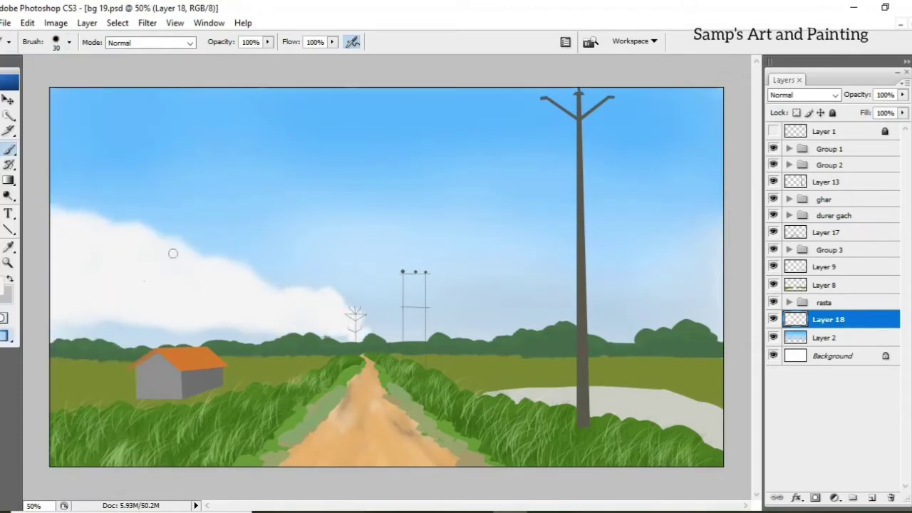
mouse_move(436, 326)
left_mouse_down()
mouse_move(377, 315)
mouse_move(427, 308)
mouse_move(499, 277)
mouse_move(442, 331)
mouse_move(563, 244)
mouse_move(700, 281)
mouse_move(577, 327)
mouse_move(652, 311)
left_mouse_up()
key("bracketright")
key("bracketright")
mouse_move(246, 231)
left_mouse_down()
mouse_move(418, 237)
mouse_move(301, 247)
mouse_move(434, 249)
left_mouse_up()
mouse_move(385, 214)
left_mouse_down()
mouse_move(441, 228)
mouse_move(417, 179)
mouse_move(452, 224)
mouse_move(403, 206)
mouse_move(463, 198)
mouse_move(537, 138)
mouse_move(521, 187)
mouse_move(676, 156)
left_mouse_up()
key("bracketright")
key("bracketright")
key("bracketright")
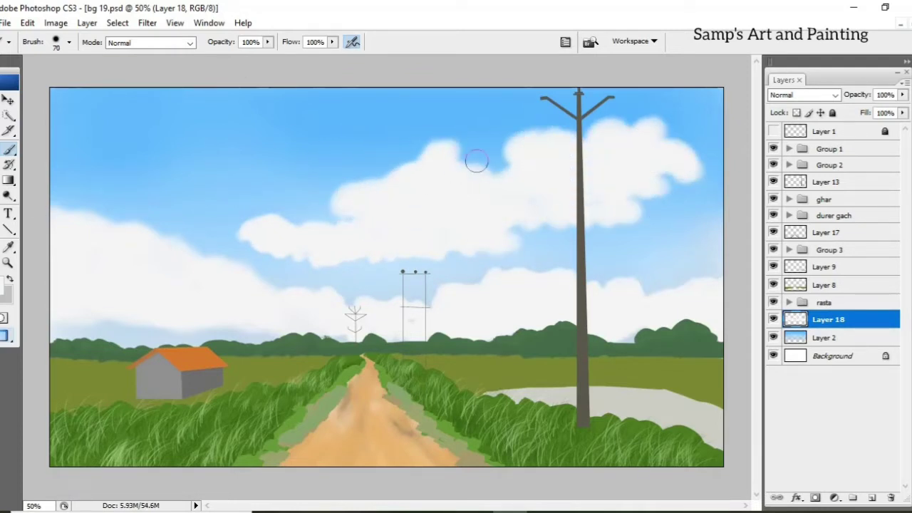
mouse_move(71, 107)
left_mouse_down()
mouse_move(143, 122)
mouse_move(228, 90)
mouse_move(256, 117)
left_mouse_up()
At 72% opacity and 73% flow, paint a soft upper-left cloud and add Layer 19
left_click_drag(268, 42, 257, 56)
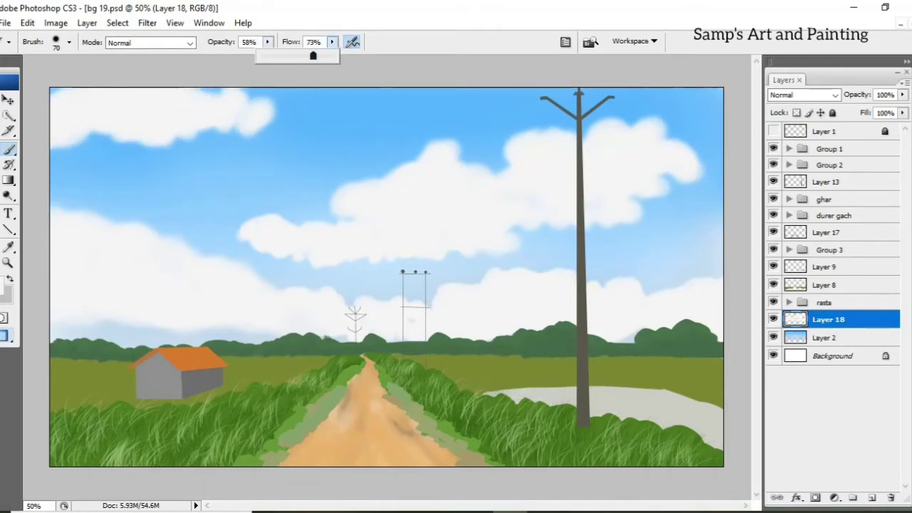
left_click_drag(331, 42, 314, 56)
mouse_move(261, 128)
left_mouse_down()
mouse_move(245, 144)
mouse_move(315, 138)
mouse_move(106, 164)
left_mouse_up()
left_click(871, 497, "ctrl")
key("bracketright")
key("bracketright")
left_click_drag(307, 207, 375, 184)
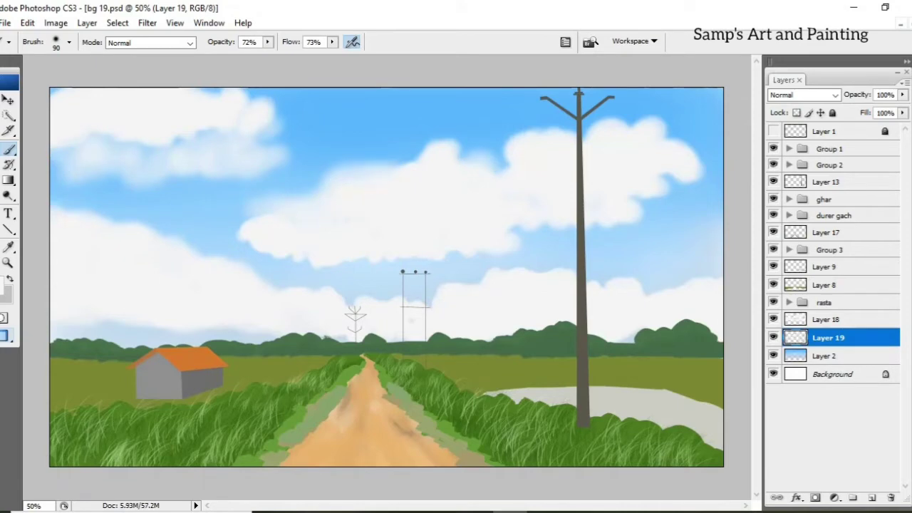
Choose a light greyish-blue shading colour and move Layer 19 above the cloud layer
left_click(6, 285)
key("Return")
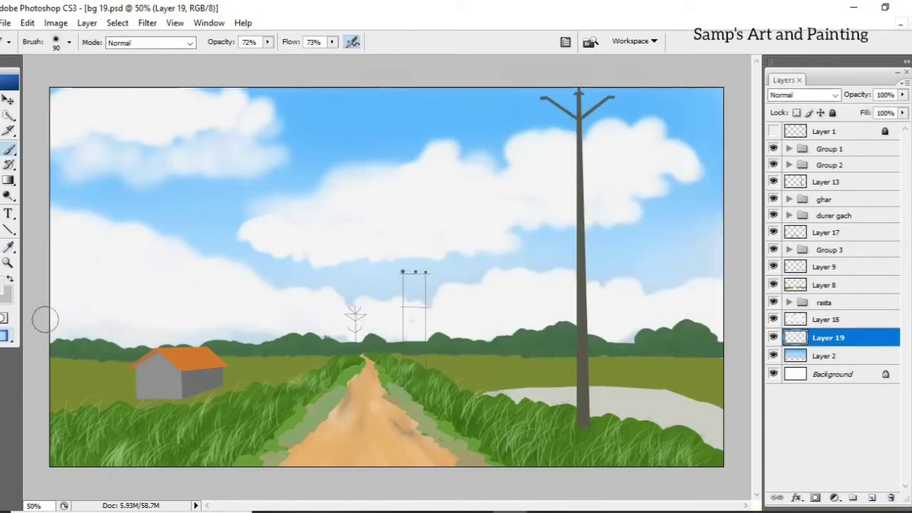
left_click(6, 285)
left_click(577, 195)
key("Return")
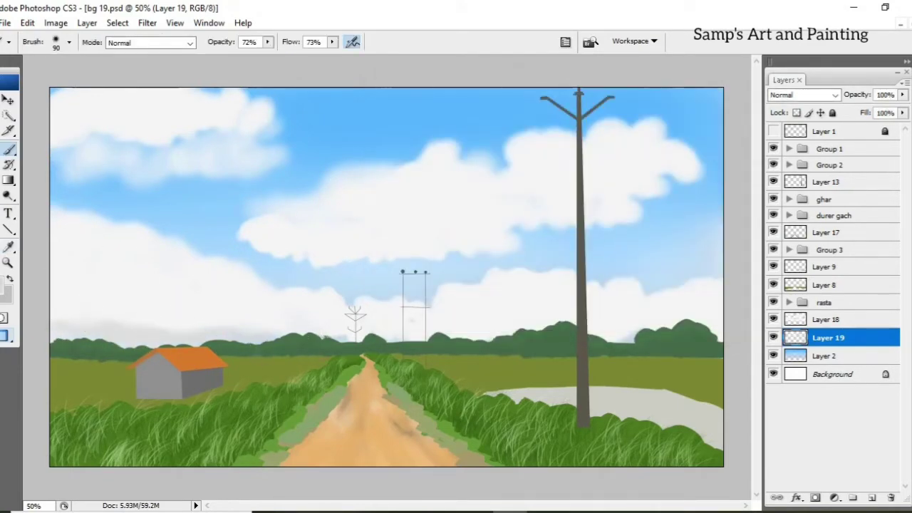
left_click_drag(828, 337, 828, 313)
Paint a grey haze streak across the lower-left sky
left_click(6, 285)
key("Return")
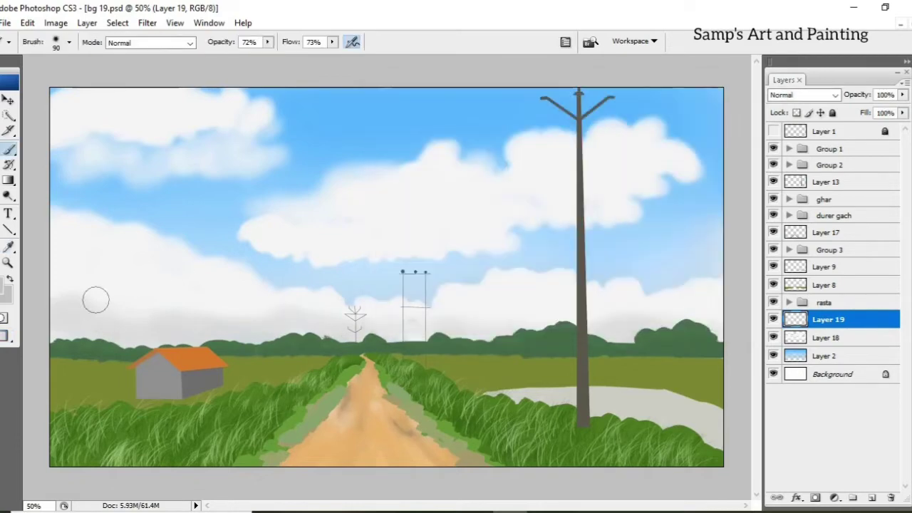
mouse_move(226, 308)
left_mouse_down()
mouse_move(52, 305)
mouse_move(85, 290)
mouse_move(226, 299)
left_mouse_up()
key("bracketleft")
left_click_drag(52, 308, 276, 322)
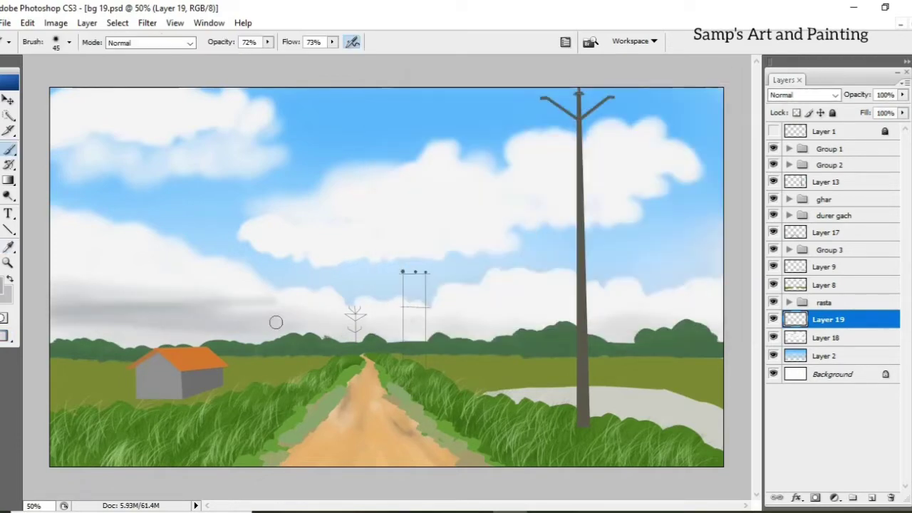
key("ctrl+z")
left_click_drag(121, 309, 295, 289)
Set the brush to 45% opacity and 48% flow and shade the right cloud's edge grey
key("bracketright")
key("bracketright")
key("bracketright")
key("4")
key("5")
key("shift+4")
key("shift+8")
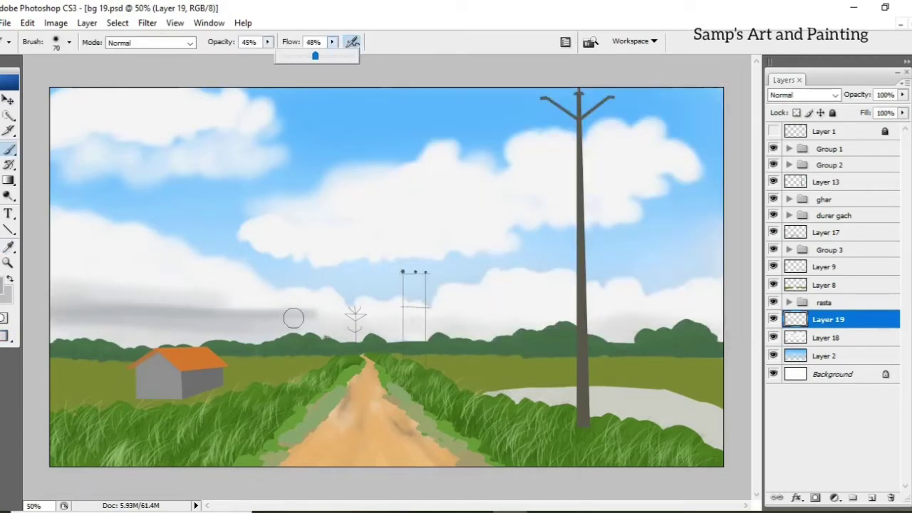
left_click_drag(662, 186, 712, 177)
At 75% opacity and 78% flow, shade the right cloud's edges, top and underside
key("7")
key("5")
key("shift+7")
key("shift+8")
mouse_move(648, 182)
left_mouse_down()
mouse_move(707, 168)
mouse_move(605, 178)
left_mouse_up()
left_click_drag(719, 136, 591, 178)
left_click_drag(658, 174, 549, 217)
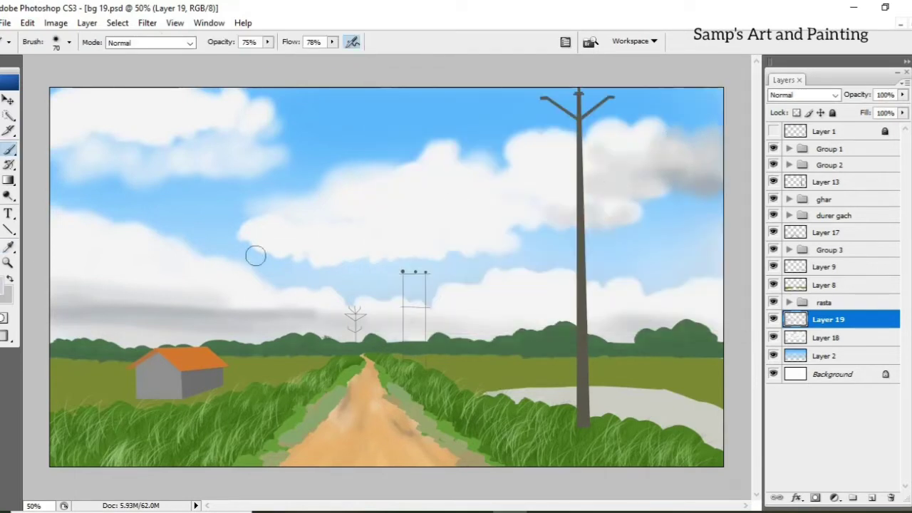
Shade the lower cloud between the poles, then set 50% opacity, 52% flow and a larger brush
key("bracketleft")
key("bracketleft")
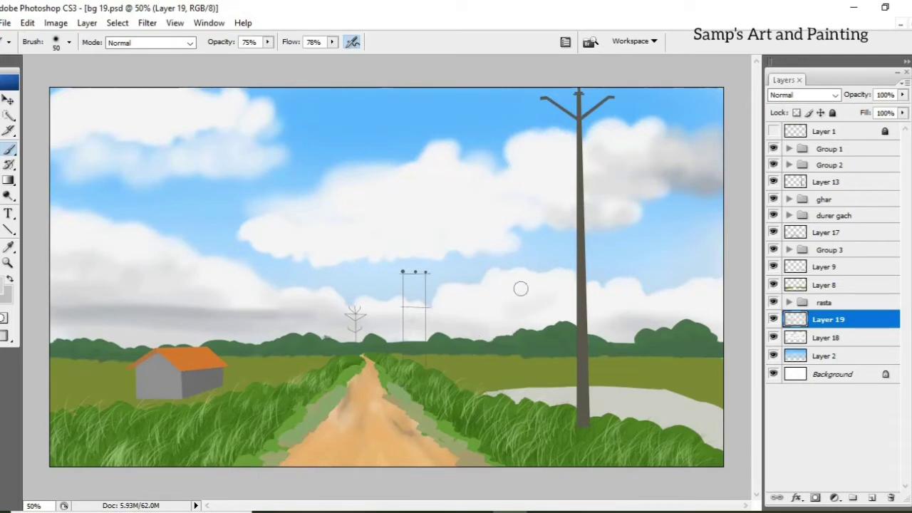
left_click_drag(521, 289, 545, 295)
left_click_drag(442, 289, 627, 305)
key("5")
key("shift+5")
key("shift+2")
key("bracketright")
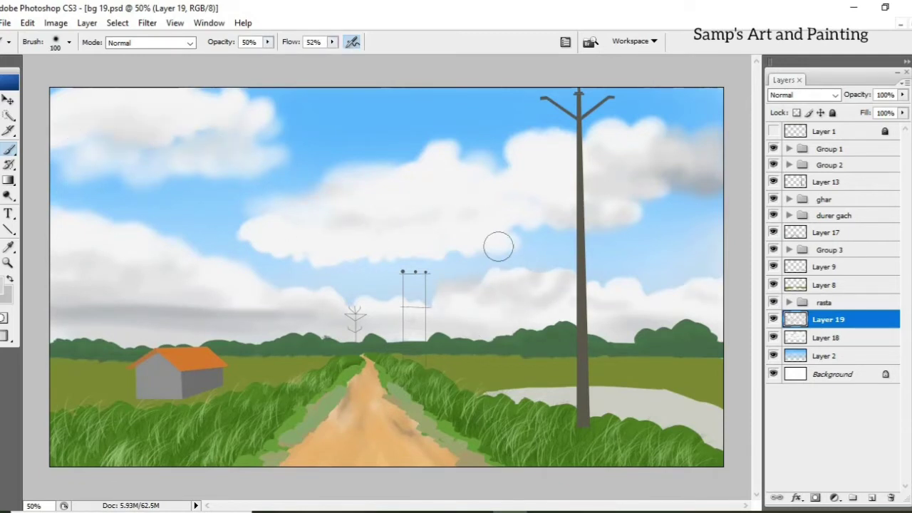
On Layer 18, paint soft white upper-sky clouds at 68% opacity and 76% flow
key("e")
key("alt+bracketleft")
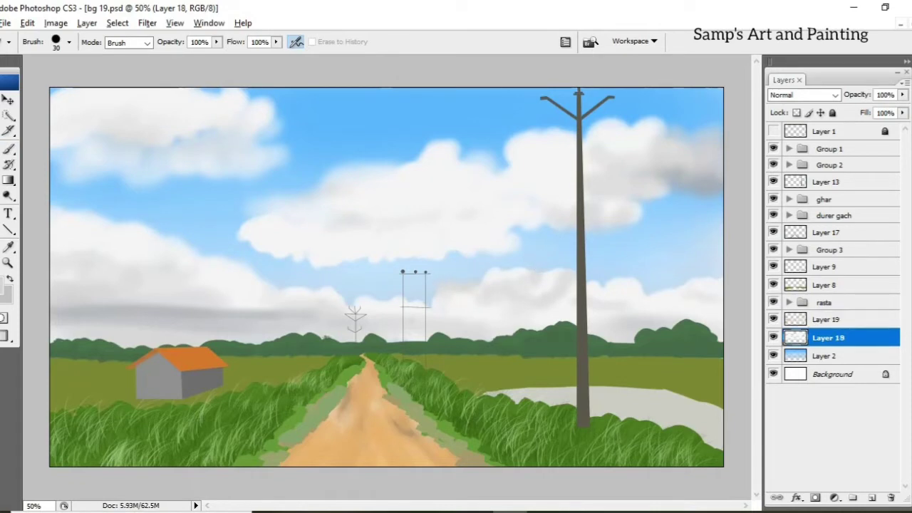
key("b")
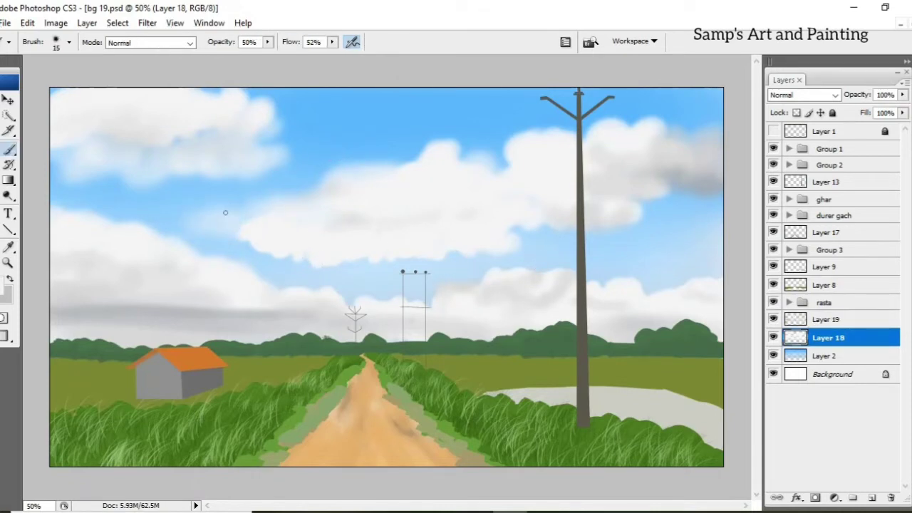
mouse_move(352, 114)
left_mouse_down()
mouse_move(314, 110)
mouse_move(447, 114)
mouse_move(349, 99)
mouse_move(368, 108)
left_mouse_up()
key("bracketright")
key("6")
key("8")
key("shift+7")
key("shift+6")
mouse_move(313, 104)
left_mouse_down()
mouse_move(427, 107)
mouse_move(387, 152)
mouse_move(210, 149)
mouse_move(124, 165)
left_mouse_up()
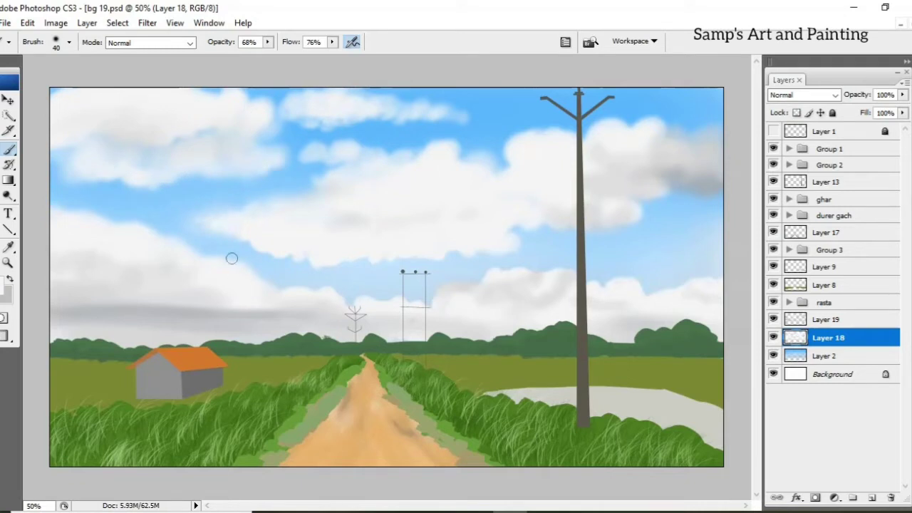
Add white cloud wisps in the right and left-centre sky, raising opacity and flow to full
mouse_move(582, 283)
left_mouse_down()
mouse_move(691, 270)
mouse_move(641, 244)
mouse_move(694, 253)
left_mouse_up()
left_click(5, 285)
key("Return")
key("b")
key("9")
key("1")
key("shift+8")
key("shift+3")
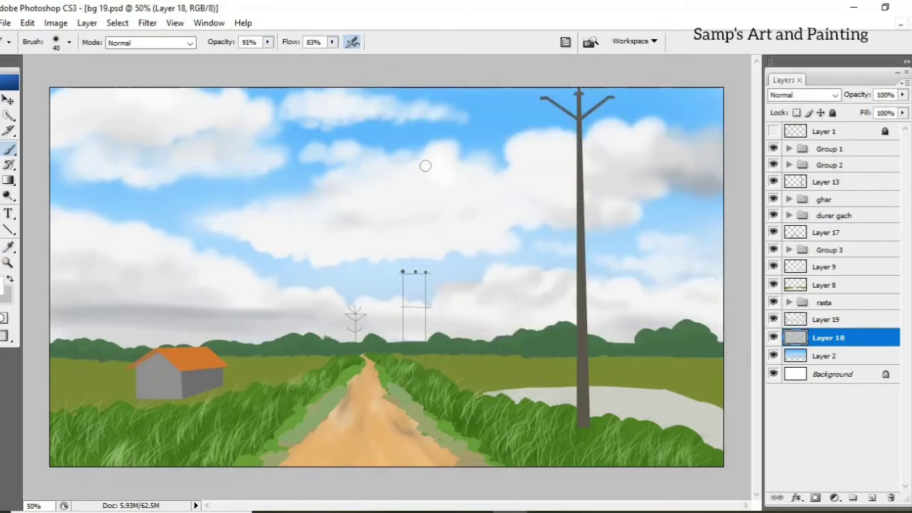
mouse_move(646, 207)
left_mouse_down()
mouse_move(631, 192)
mouse_move(705, 221)
left_mouse_up()
key("0")
key("shift+0")
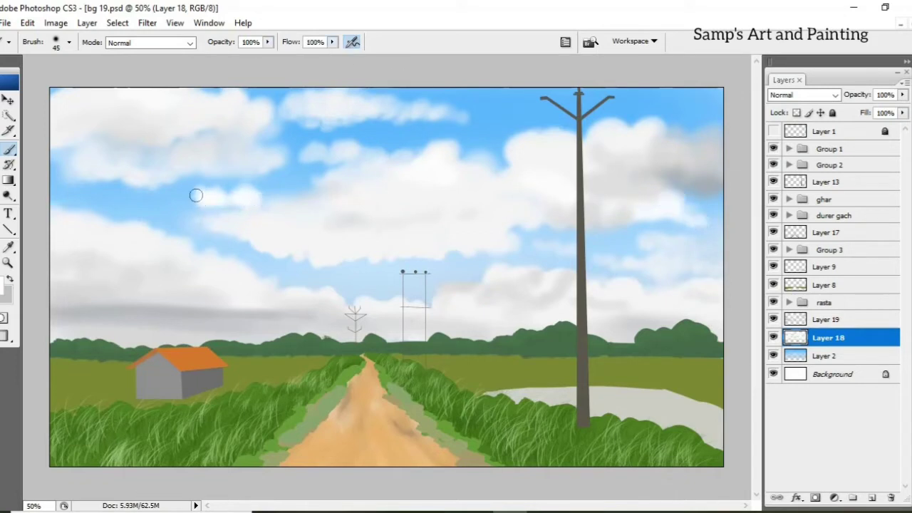
left_click_drag(185, 192, 292, 201)
Paint sky-blue gaps into the right-hand clouds on the sky layer, Layer 2
key("v")
key("alt+bracketleft")
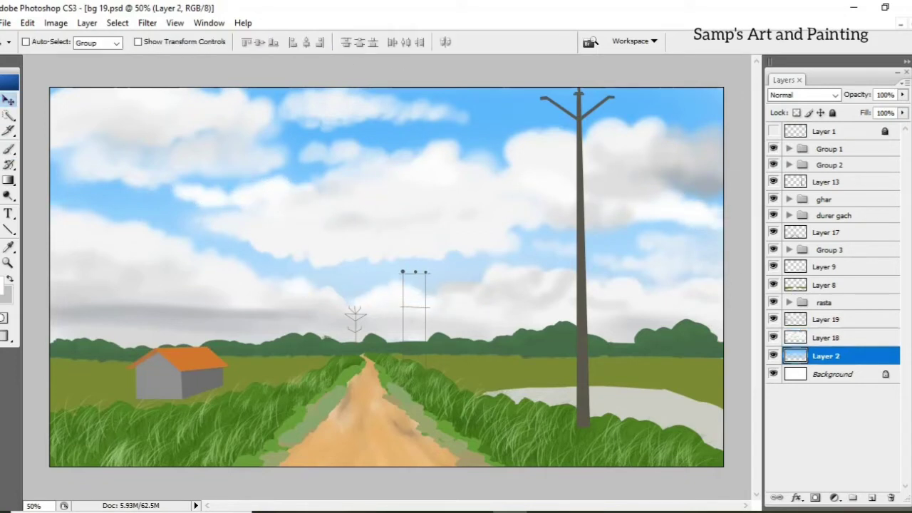
key("alt+bracketright")
key("alt+bracketright")
key("alt+bracketleft")
key("b")
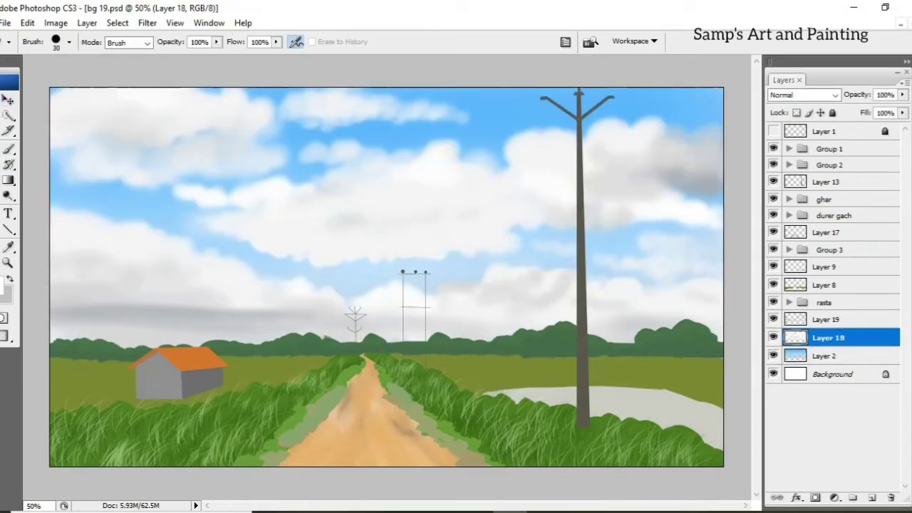
key("alt+bracketleft")
key("b")
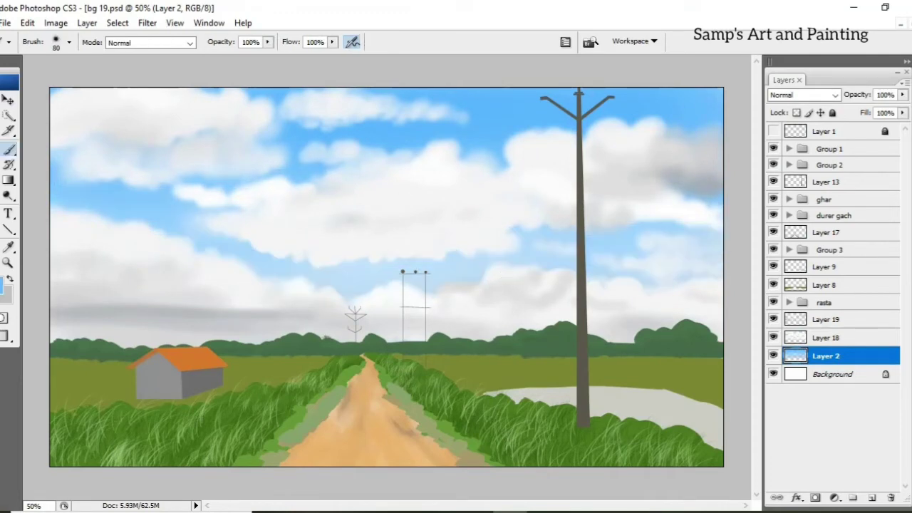
left_click(9, 284)
key("Return")
key("bracketright")
key("bracketright")
key("bracketright")
left_click_drag(712, 242, 328, 250)
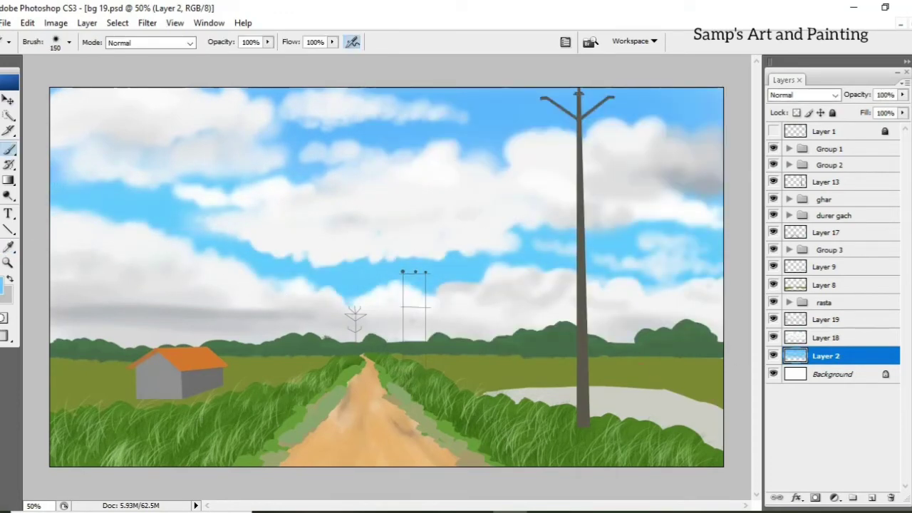
Brighten the left clouds with white strokes on Layer 18 and add Layer 20
key("alt+bracketright")
left_click(8, 283)
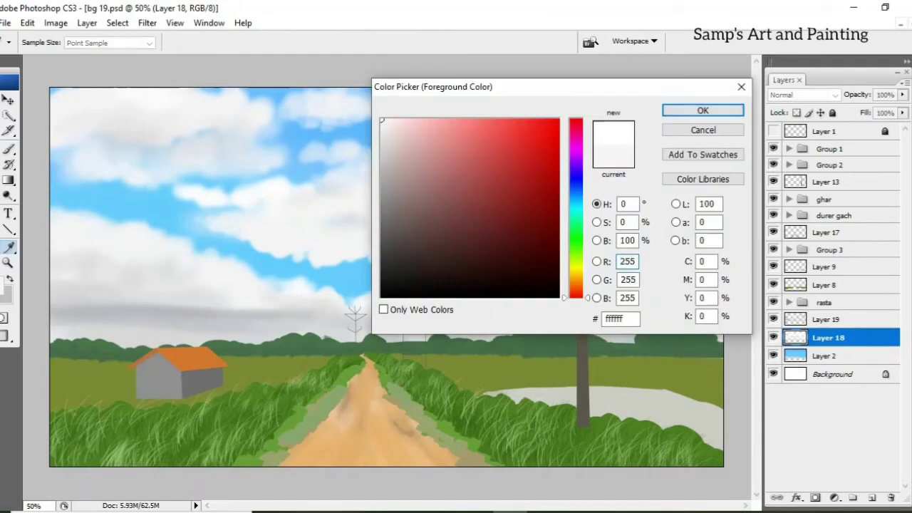
key("Return")
key("bracketright")
left_click_drag(130, 246, 72, 226)
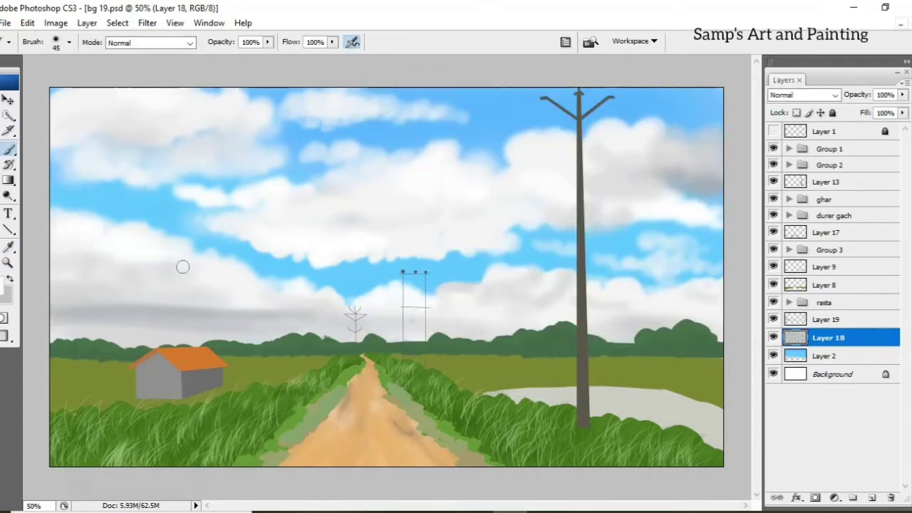
key("ctrl+shift+alt+n")
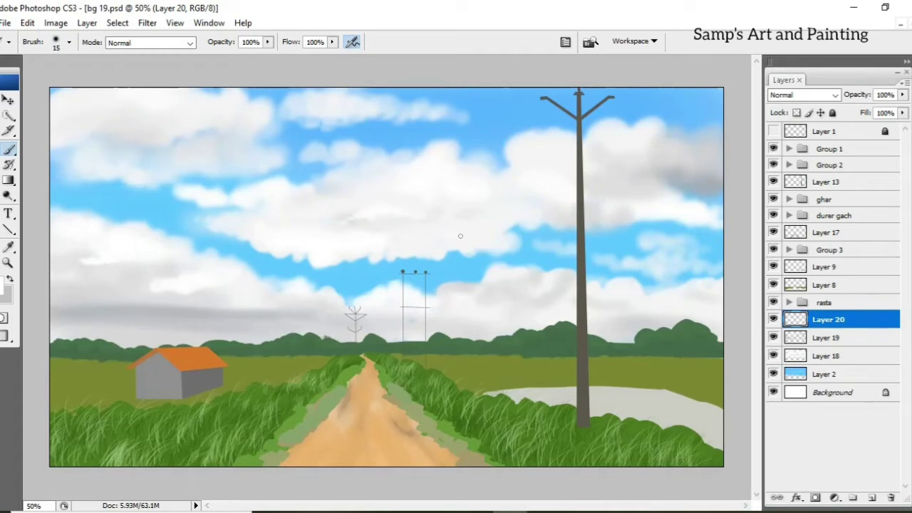
Lighten the left grey band and right clouds, and add white clouds in the upper-right sky
left_click(7, 283)
key("Return")
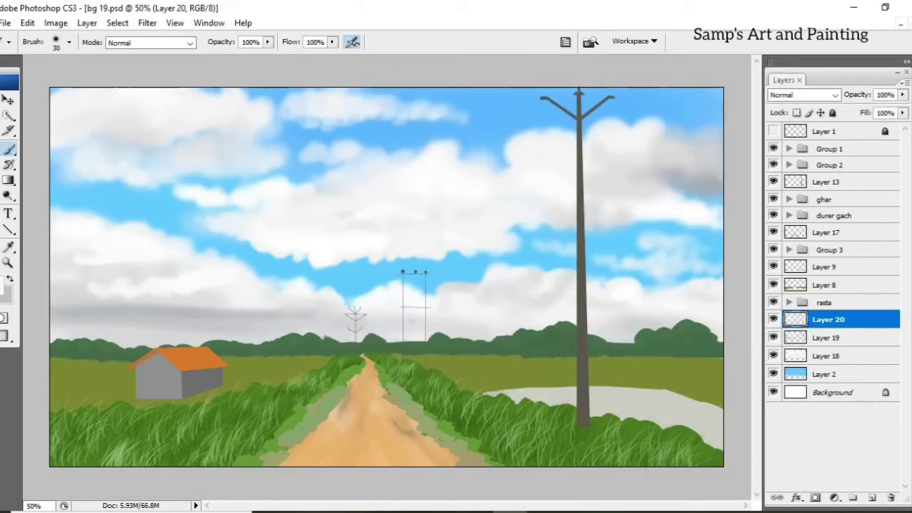
mouse_move(141, 277)
left_mouse_down()
mouse_move(214, 299)
mouse_move(134, 293)
left_mouse_up()
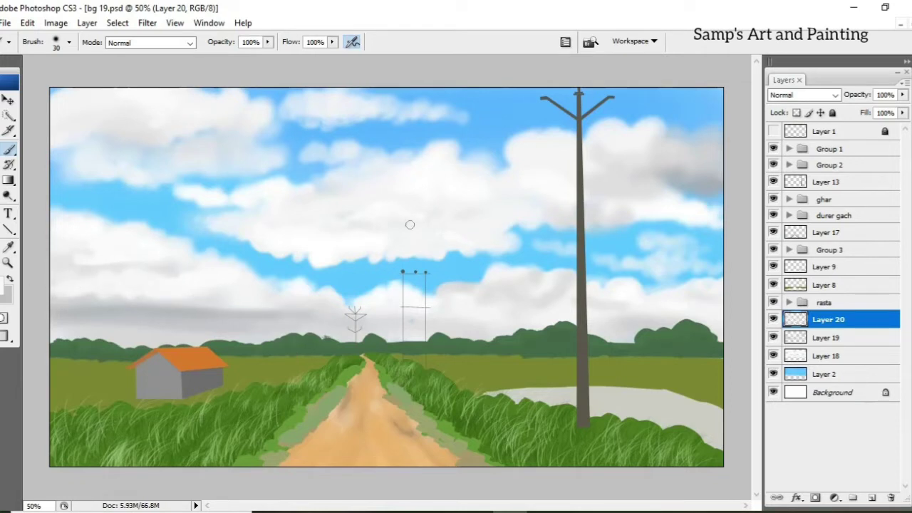
left_click_drag(663, 249, 705, 246)
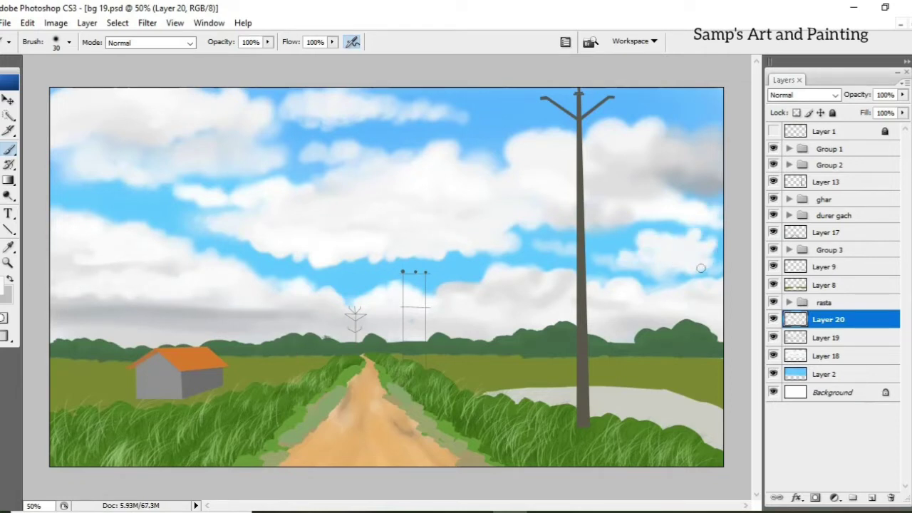
left_click(655, 91)
mouse_move(655, 92)
left_mouse_down()
mouse_move(705, 103)
mouse_move(602, 92)
left_mouse_up()
Paint near-white clouds across the top-middle and left sky at 78% opacity, 75% flow
left_click(8, 283)
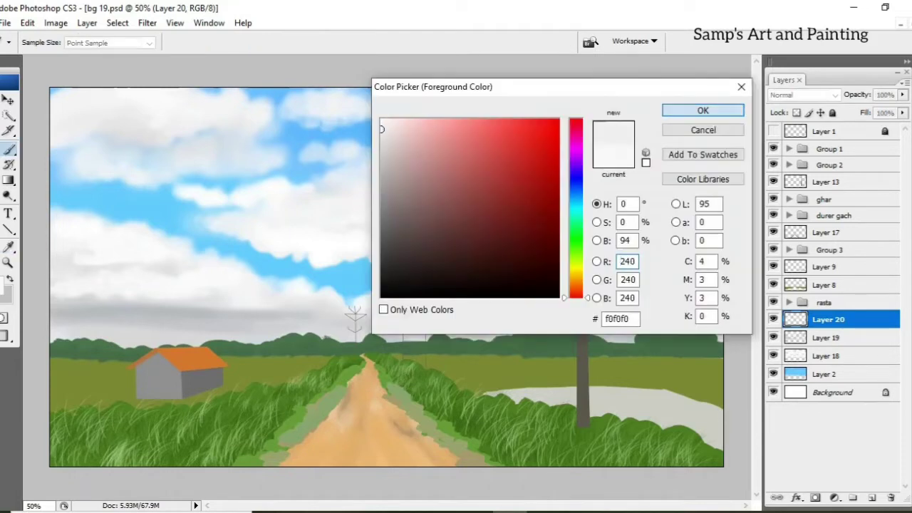
left_click(698, 109)
left_click_drag(498, 114, 389, 92)
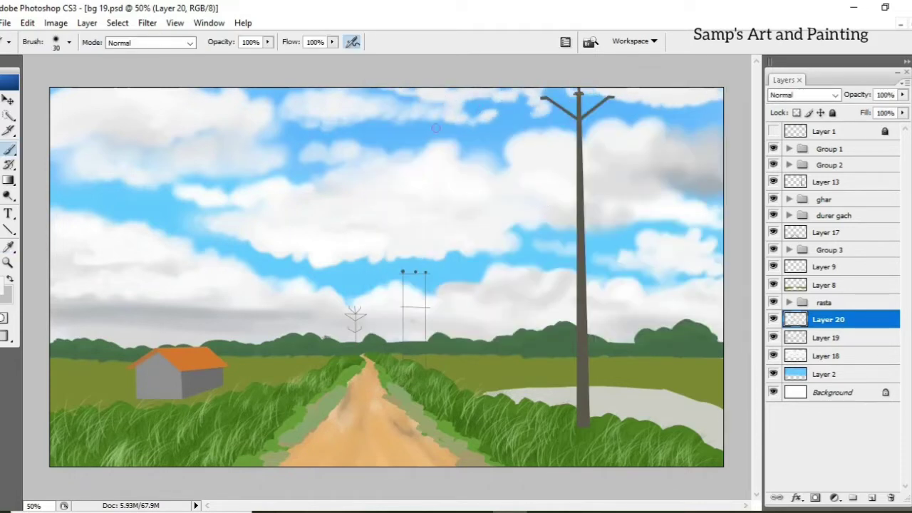
key("bracketright")
key("7")
key("8")
key("shift+7")
key("shift+5")
left_click_drag(463, 124, 506, 154)
mouse_move(128, 185)
left_mouse_down()
mouse_move(67, 201)
mouse_move(185, 217)
left_mouse_up()
left_click_drag(93, 207, 185, 235)
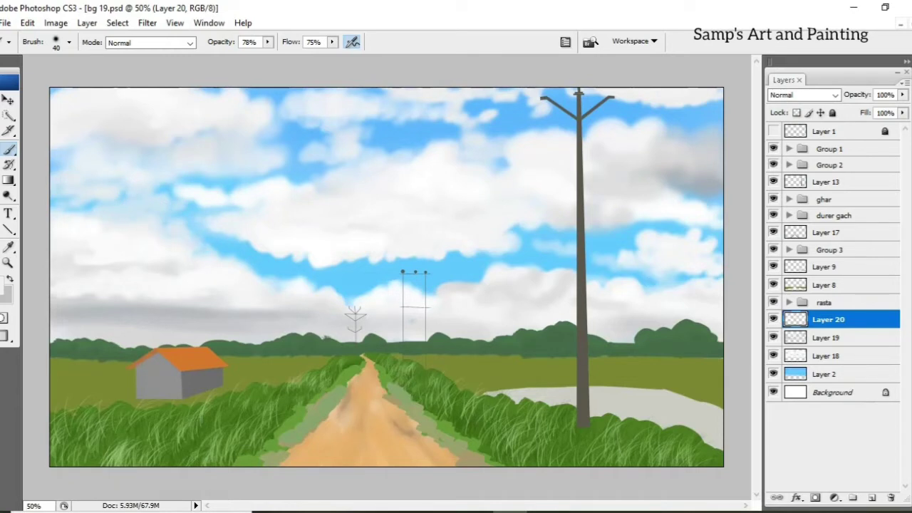
Group all the sky layers and name the group 'akash'
left_click(825, 374, "shift")
key("ctrl+g")
double_click(802, 318)
type("akash")
key("Return")
left_click(826, 266)
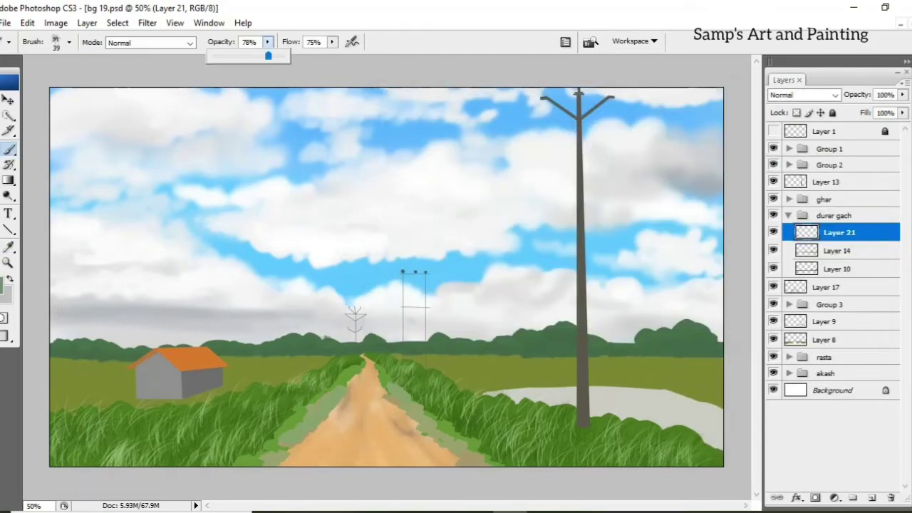
Paint dark green foliage along the horizon treeline with a foliage-shaped brush tip
left_click(9, 285)
key("Return")
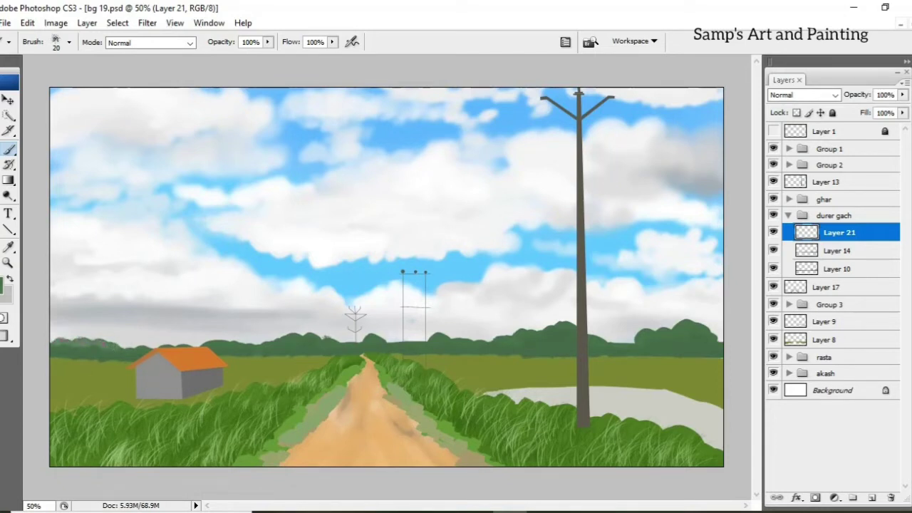
key("F5")
left_click(812, 271)
key("F5")
left_click_drag(78, 342, 139, 349)
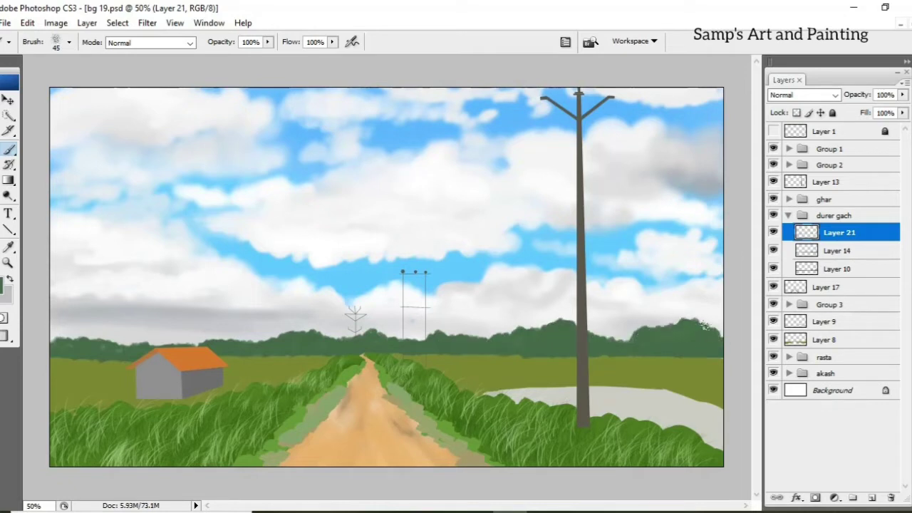
Check Layers 14 and 10 in 'durer gach', return to Layer 21, and collapse the group
left_click(773, 250)
left_click(839, 250)
key("e")
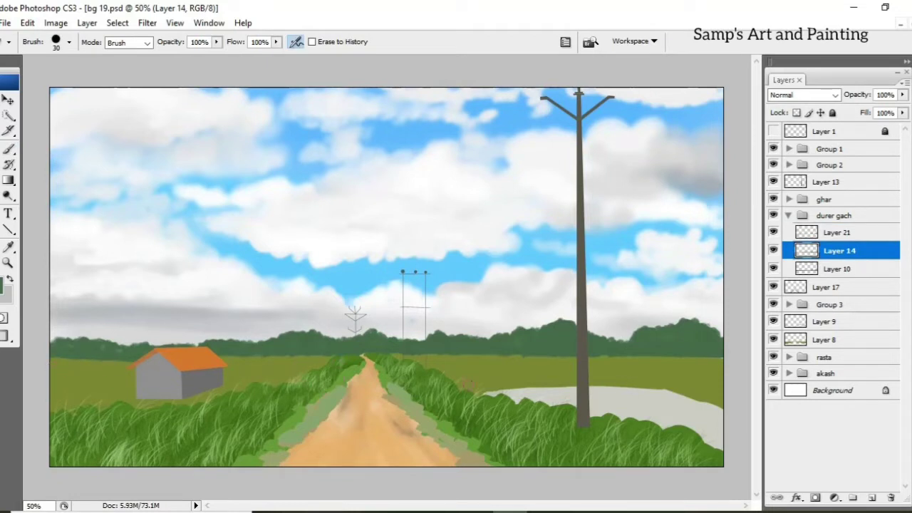
left_click(839, 268)
left_click(773, 268)
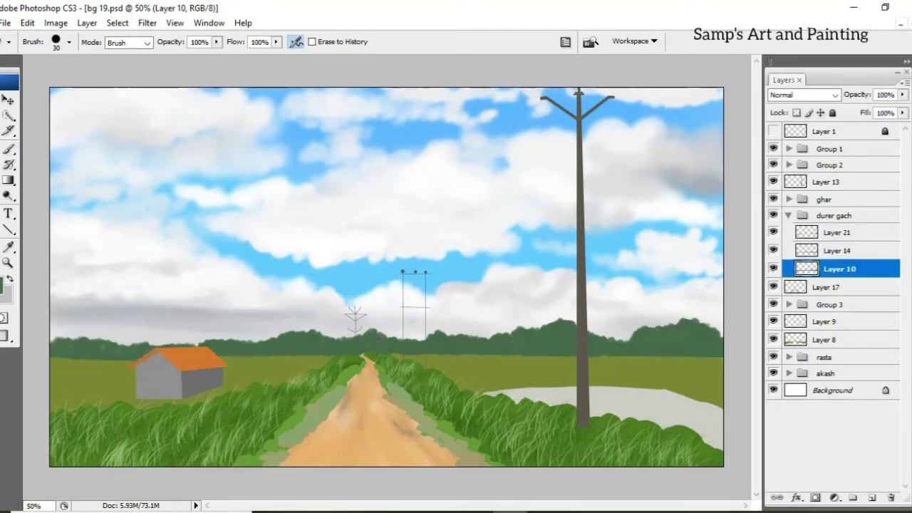
left_click(839, 233)
left_click(788, 215)
key("v")
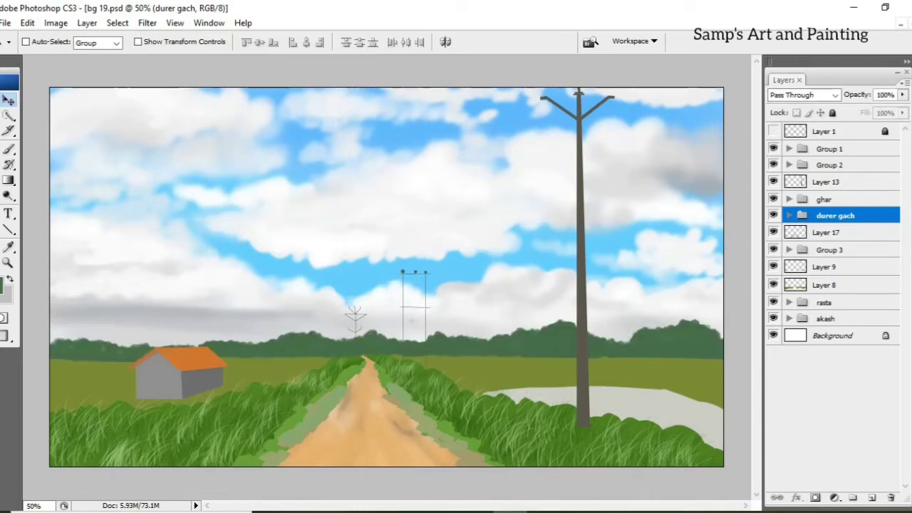
Draw grey power wires from the tall pole to the distant poles and group them as Group 4
key("u")
left_click(443, 42)
left_click(701, 110)
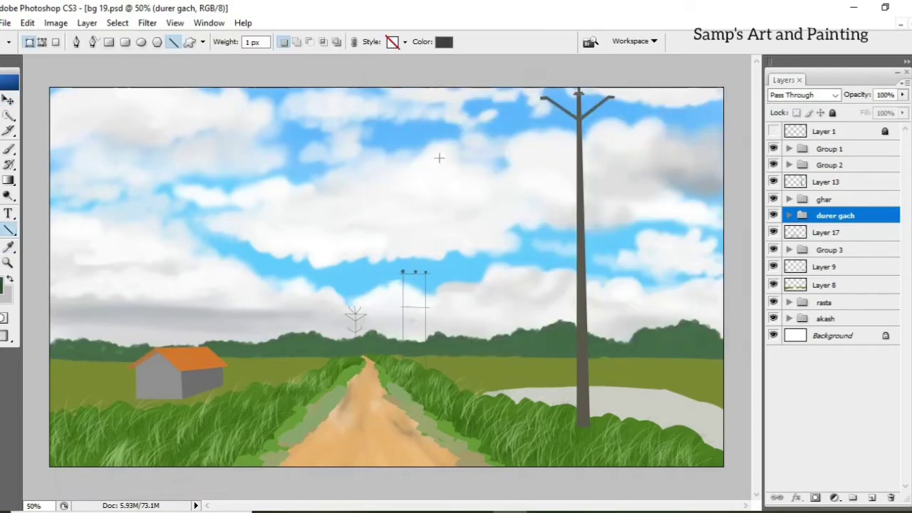
key("ctrl+shift+alt+n")
left_click_drag(543, 97, 403, 271)
left_click_drag(549, 128, 416, 271)
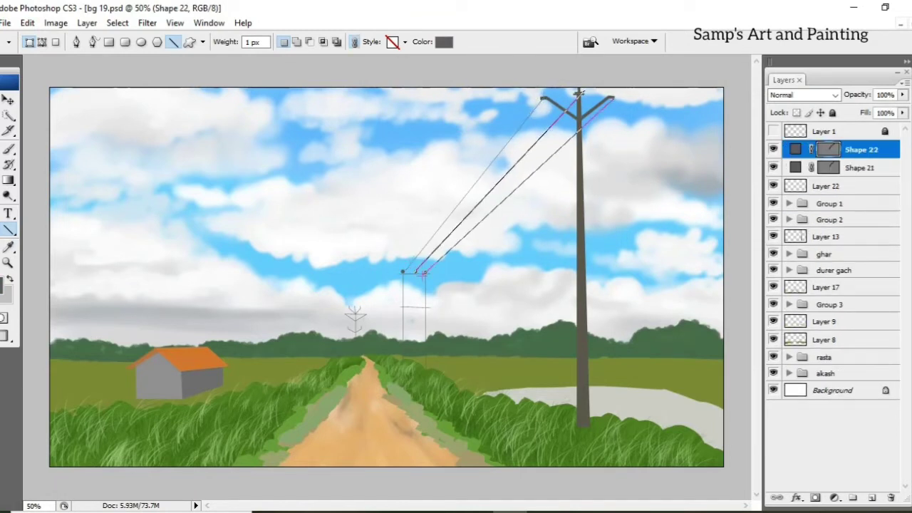
mouse_move(613, 97)
left_mouse_down()
mouse_move(426, 271)
mouse_move(359, 304)
left_mouse_up()
left_click_drag(416, 271, 350, 308)
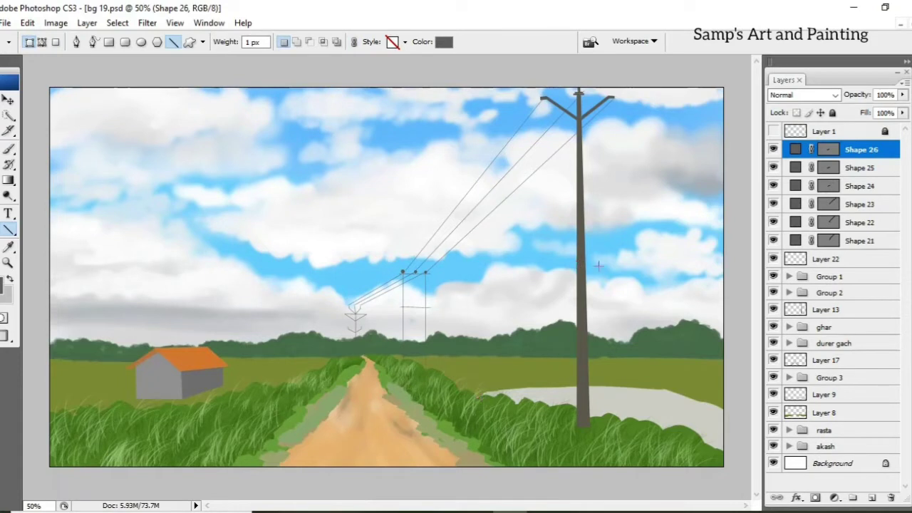
key("shift+alt+bracketleft")
key("shift+alt+bracketleft")
key("shift+alt+bracketleft")
key("shift+alt+bracketleft")
key("shift+alt+bracketleft")
key("ctrl+g")
Expand Group 3 and hide the old grass-blade layers 15 and 16
key("b")
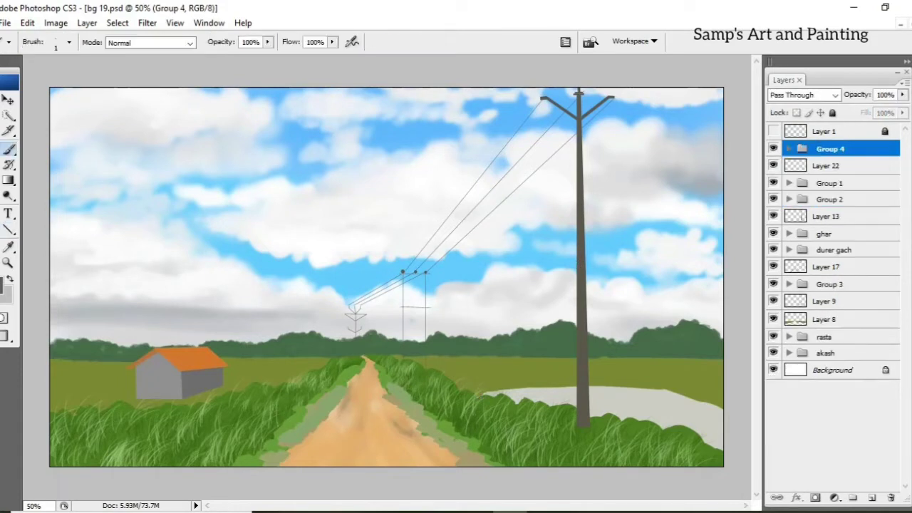
left_click(824, 233)
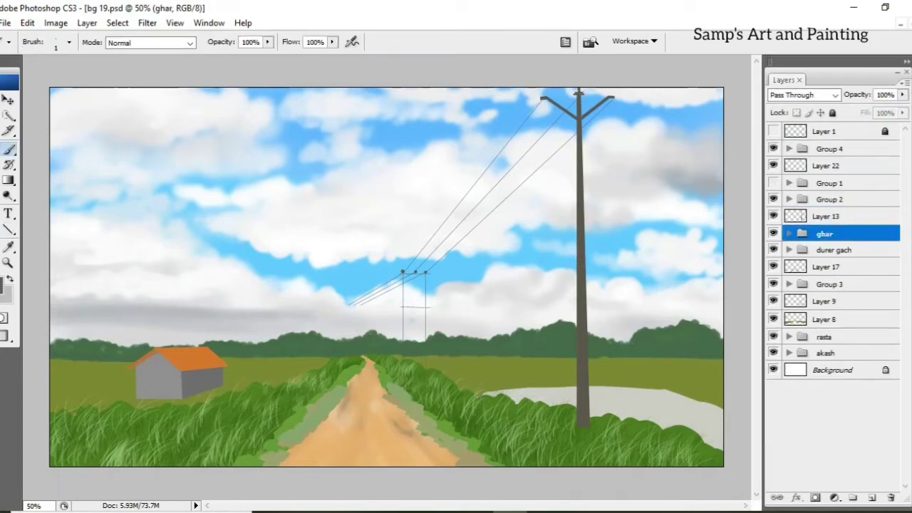
key("v")
left_click(828, 283)
left_click(787, 283)
left_click(839, 301)
left_click(773, 301)
left_click(773, 319)
Add Layer 23 with a textured brush and paint green grass right of the dirt road
left_click(835, 338)
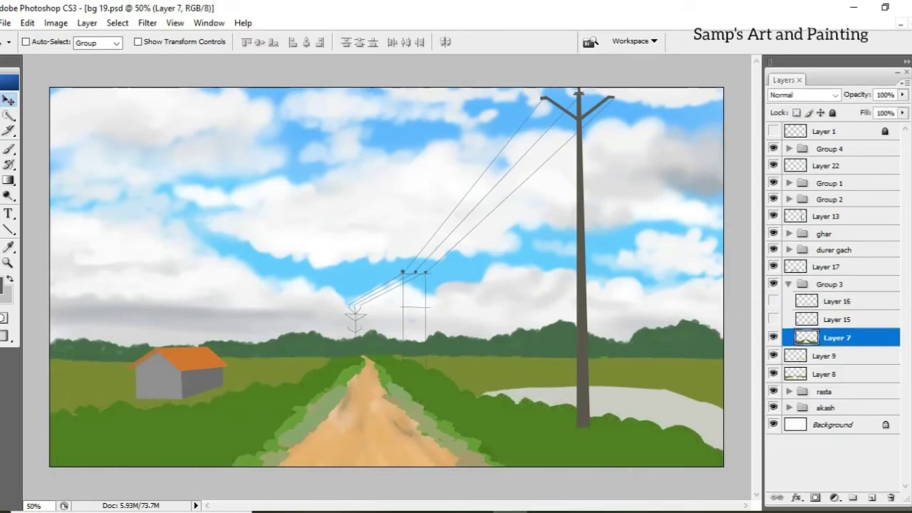
key("b")
key("F5")
key("F5")
key("ctrl+shift+alt+n")
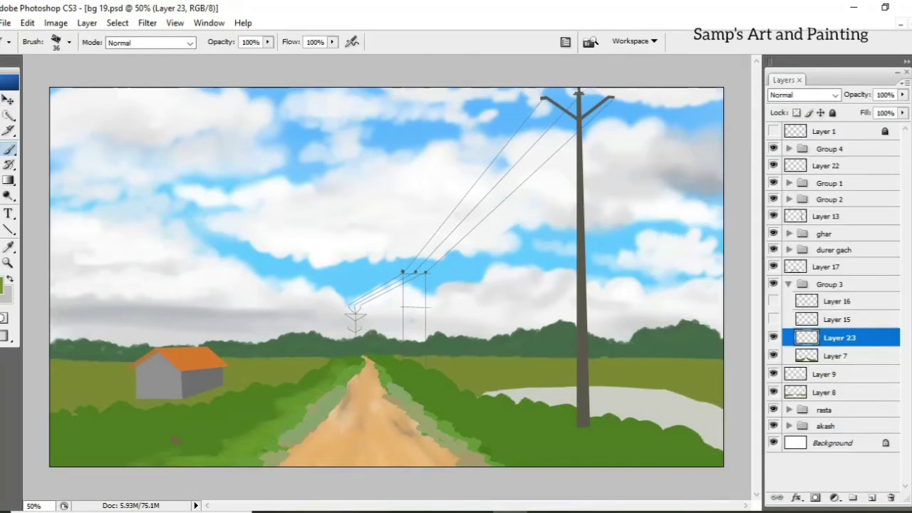
left_click_drag(428, 398, 528, 463)
Sample a darker green and paint the lower-left grass and both sides of the road
key("i")
left_click(6, 285)
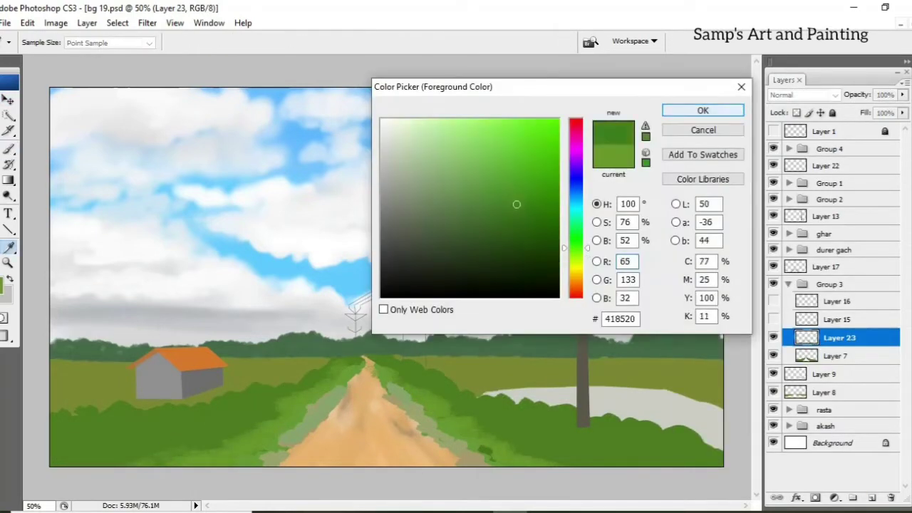
left_click(703, 110)
key("b")
left_click(5, 285)
left_click(703, 110)
left_click_drag(150, 427, 260, 460)
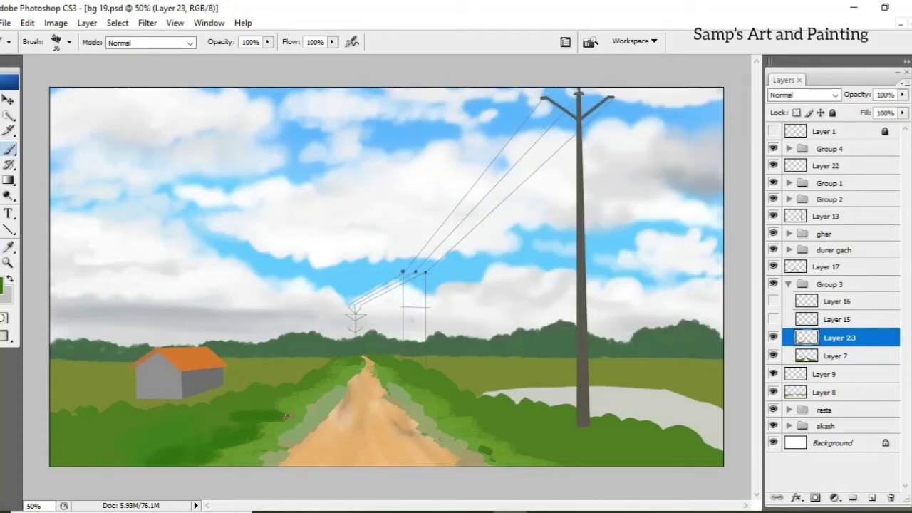
mouse_move(285, 417)
left_mouse_down()
mouse_move(342, 367)
mouse_move(556, 463)
left_mouse_up()
left_click_drag(296, 433, 463, 427)
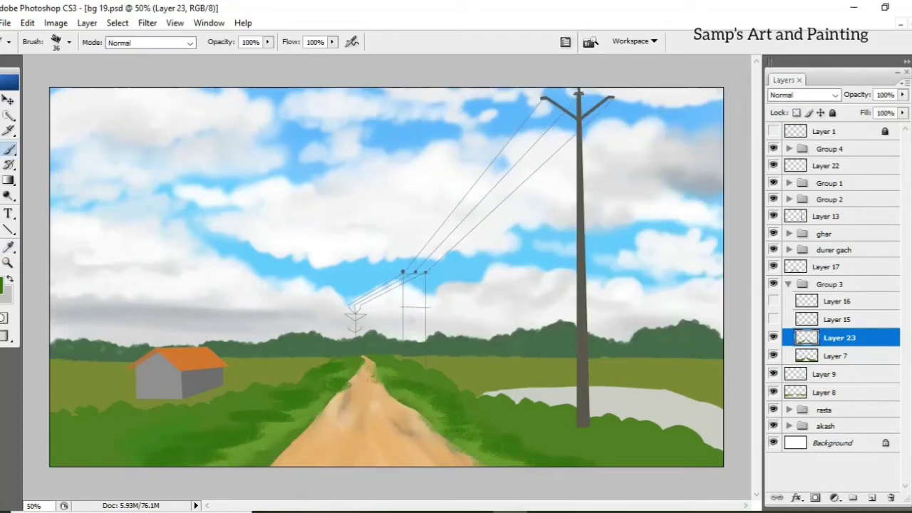
Move Layer 17 into Group 3, then paint olive-yellow along both road edges on Layer 23
left_click_drag(826, 266, 829, 288)
left_click(839, 338)
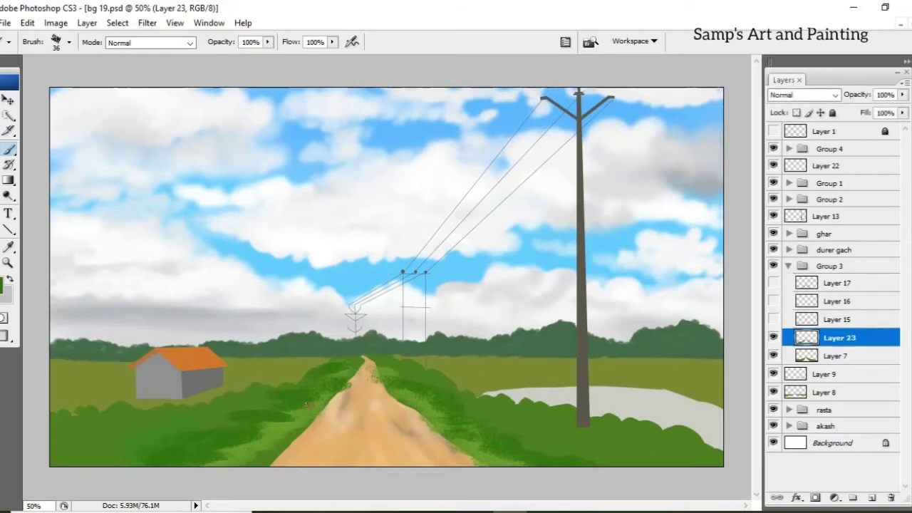
left_click(6, 285)
left_click(556, 260)
left_click(701, 108)
left_click_drag(263, 463, 492, 463)
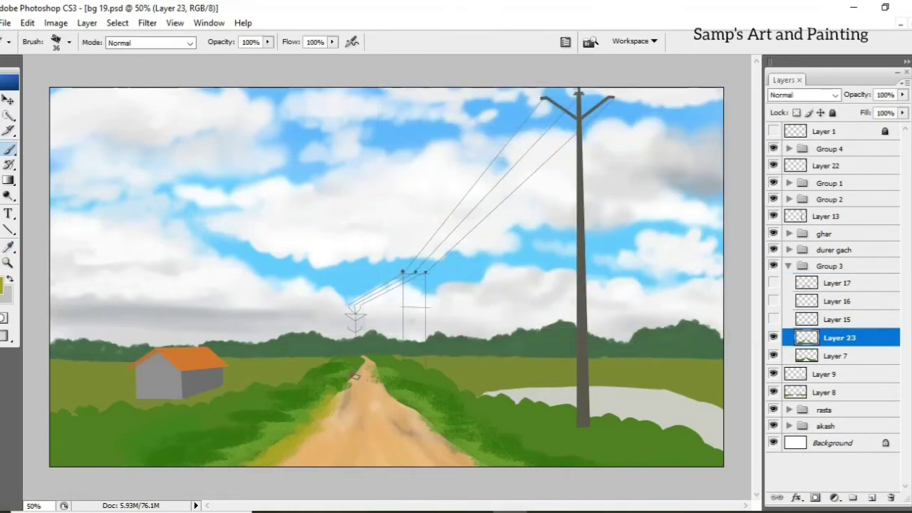
Try lighter and darker tans, then dab darker tan patches on the lower dirt road
left_click(5, 285)
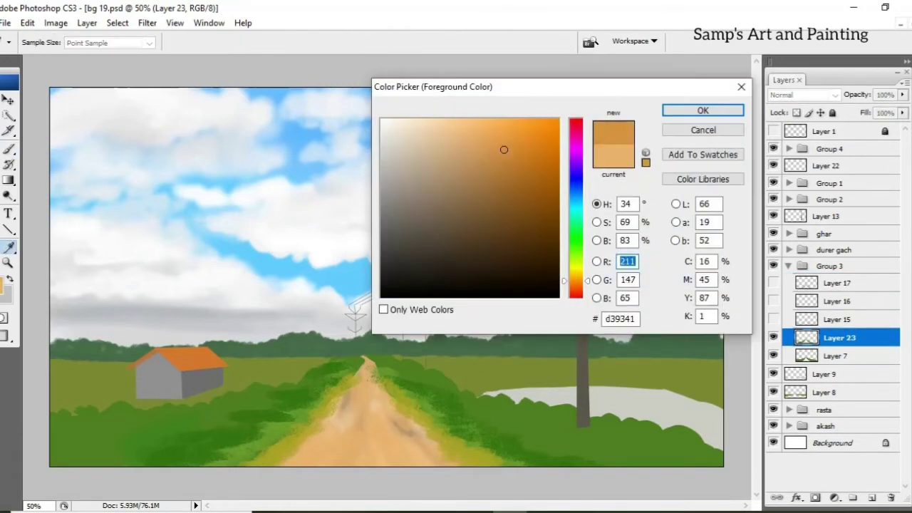
left_click(701, 109)
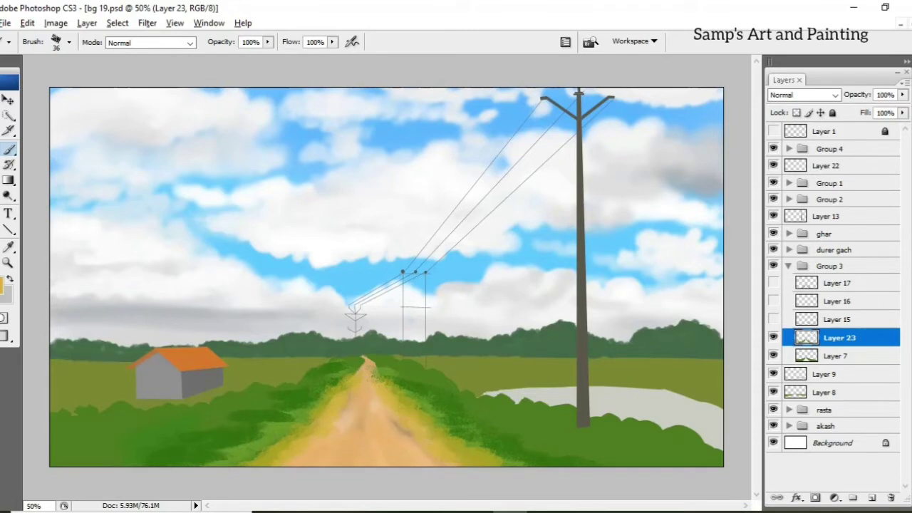
left_click(6, 285)
left_click(494, 124)
left_click(701, 108)
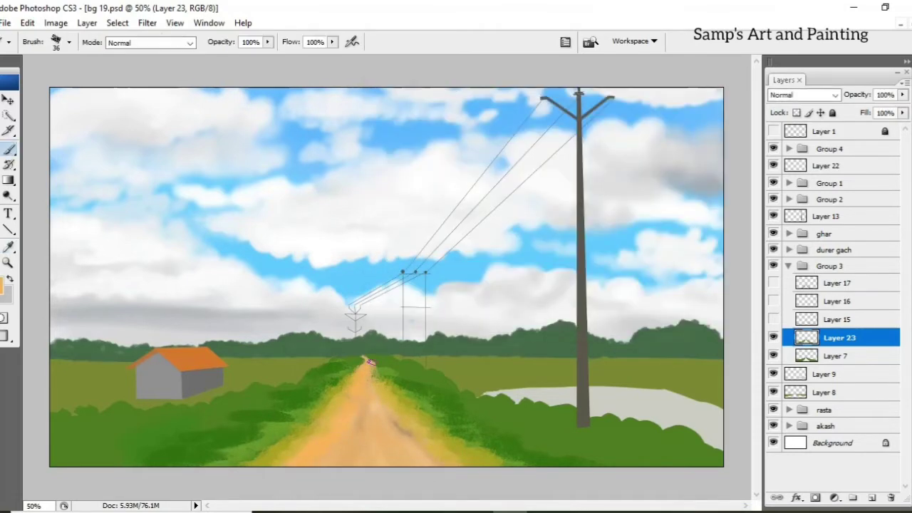
left_click(6, 285)
left_click(468, 164)
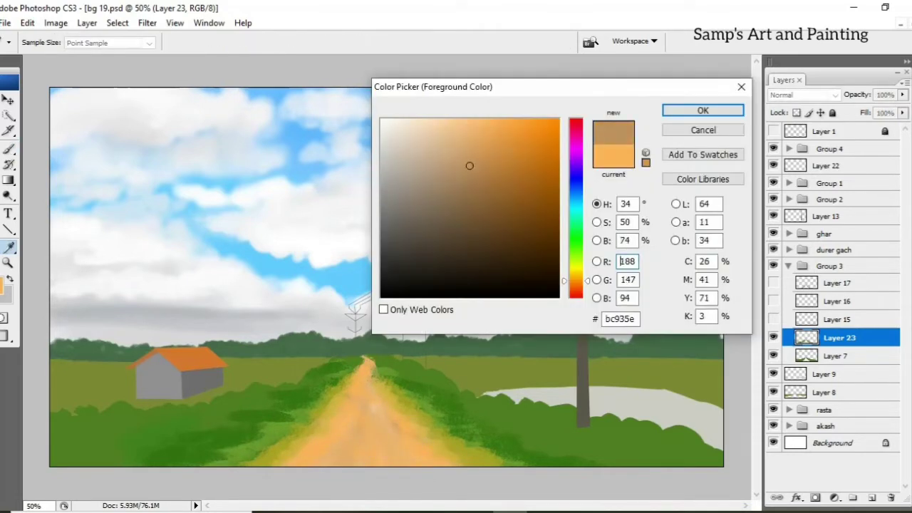
left_click(701, 108)
left_click_drag(320, 460, 372, 402)
left_click_drag(391, 456, 388, 445)
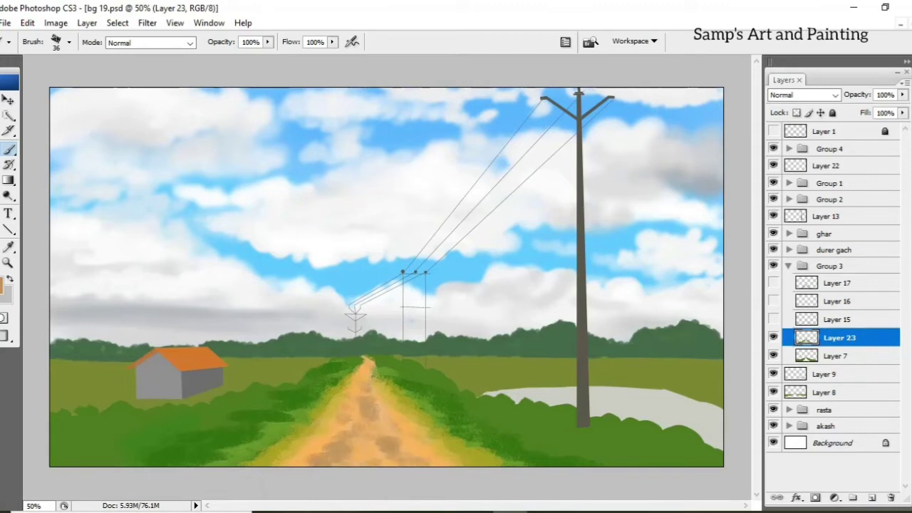
Pick a new road colour and paint pale streaks along the dirt road
left_click(5, 284)
left_click(701, 108)
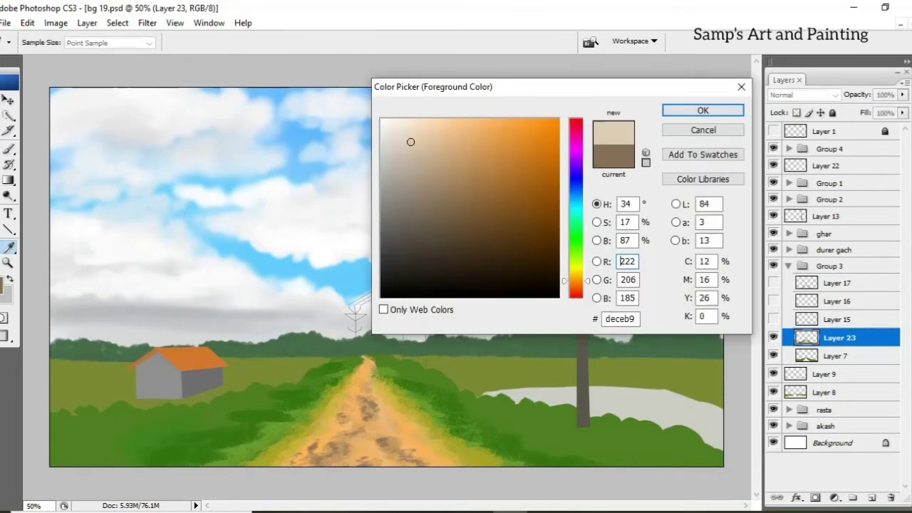
left_click_drag(372, 419, 382, 435)
left_click_drag(307, 456, 318, 456)
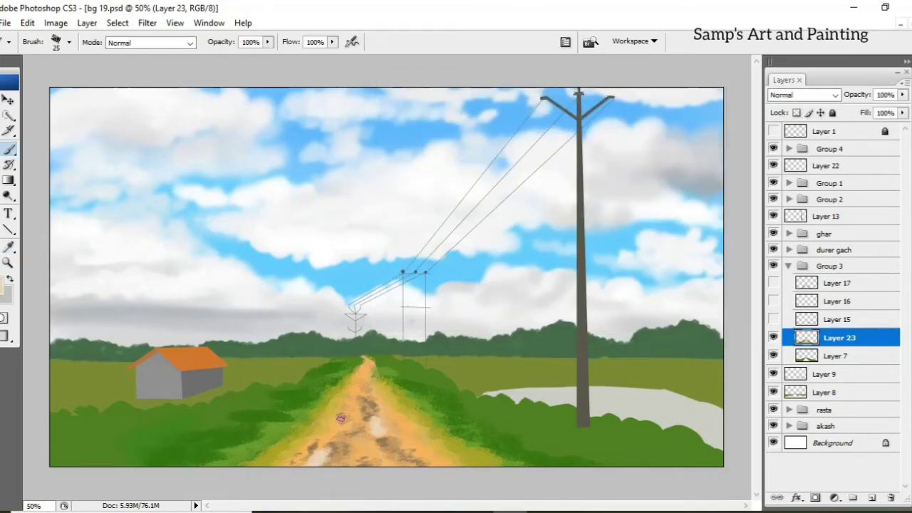
Paint dark green grass strokes along both road edges and the lower right verge on new Layer 24
key("bracketleft")
key("bracketleft")
left_click(427, 431, "alt")
mouse_move(427, 435)
left_mouse_down()
mouse_move(447, 446)
mouse_move(383, 386)
mouse_move(470, 463)
left_mouse_up()
key("ctrl+shift+alt+n")
key("bracketright")
key("bracketright")
mouse_move(249, 463)
left_mouse_down()
mouse_move(285, 445)
mouse_move(357, 374)
left_mouse_up()
left_click_drag(285, 429, 229, 460)
mouse_move(427, 417)
left_mouse_down()
mouse_move(403, 392)
mouse_move(500, 463)
left_mouse_up()
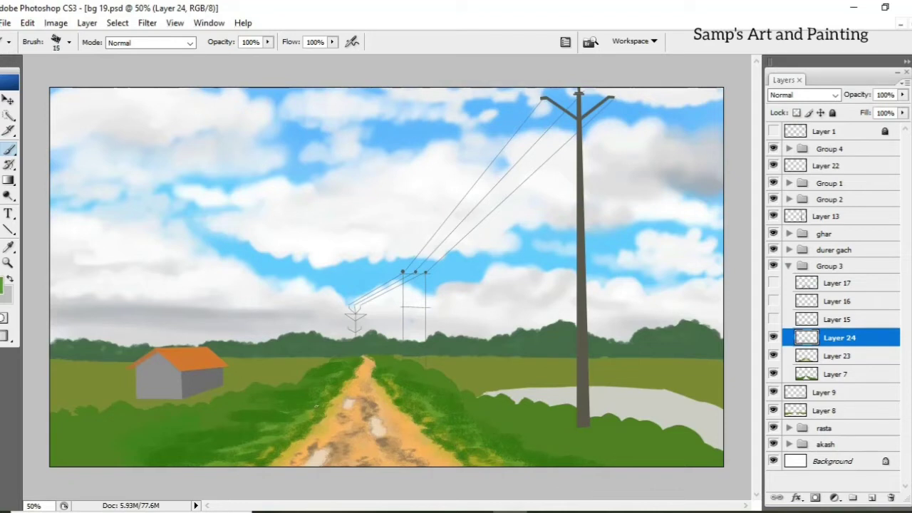
With a 9 then 7 px brush, paint thin grass blades near the road and lower-left field
key("bracketleft")
left_click_drag(312, 403, 316, 396)
left_click_drag(291, 421, 293, 404)
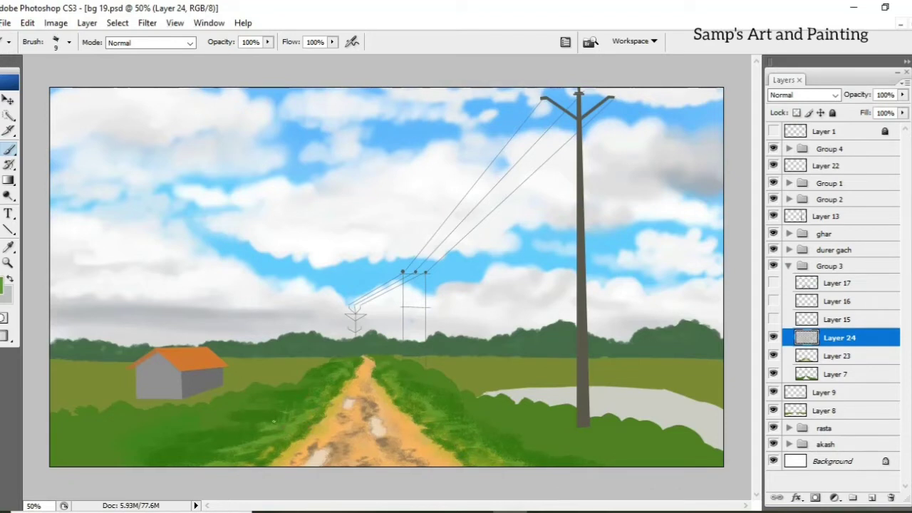
left_click_drag(254, 440, 256, 429)
key("bracketleft")
key("bracketleft")
mouse_move(210, 457)
left_mouse_down()
mouse_move(213, 443)
mouse_move(264, 445)
left_mouse_up()
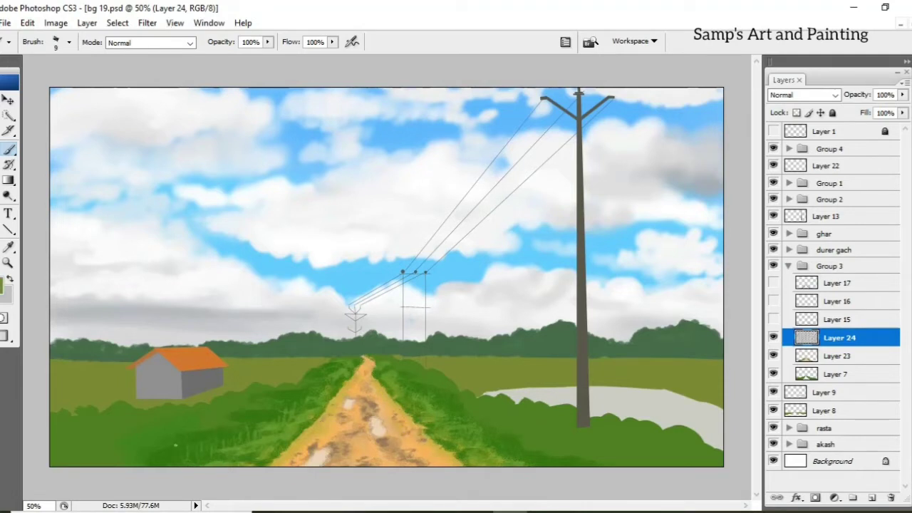
Sample a lighter green and brush it broadly over the left grass verge
left_click(575, 432, "alt")
key("bracketright")
key("bracketright")
key("bracketright")
mouse_move(71, 448)
left_mouse_down()
mouse_move(207, 434)
mouse_move(292, 406)
mouse_move(542, 449)
mouse_move(645, 434)
mouse_move(527, 416)
left_mouse_up()
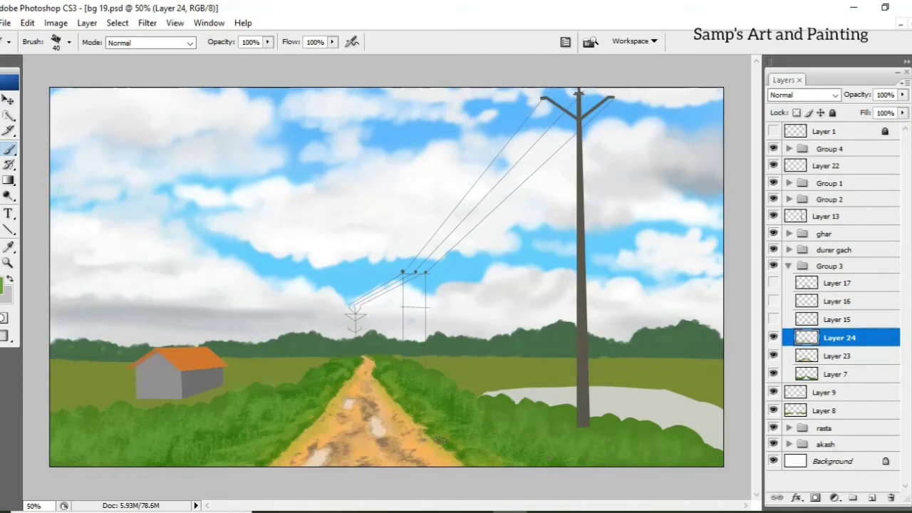
Create Layer 25 and choose a tiny 3 px brush preset
key("ctrl+shift+alt+n")
key("F5")
left_click(826, 299)
key("F5")
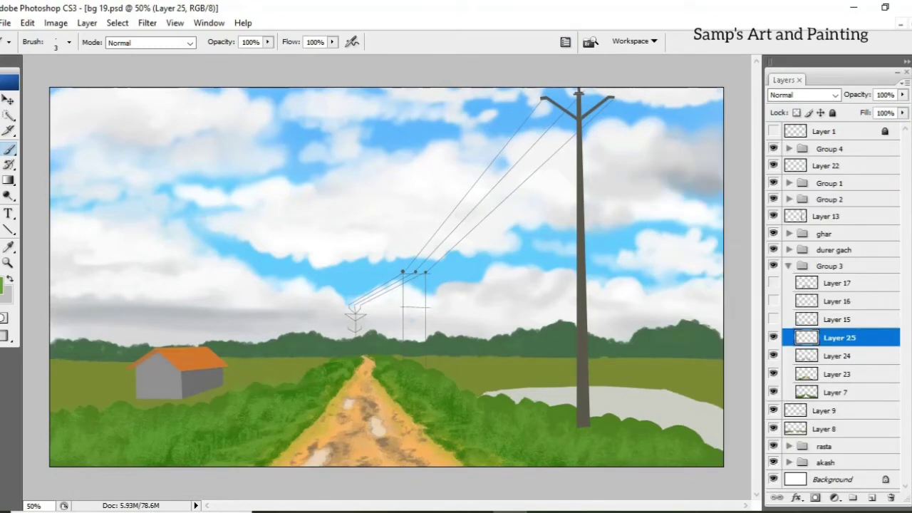
Hide the power pole Layer 13 and erase Layer 7's grass along the pond's upper edge
key("F5")
key("F5")
left_click(773, 216)
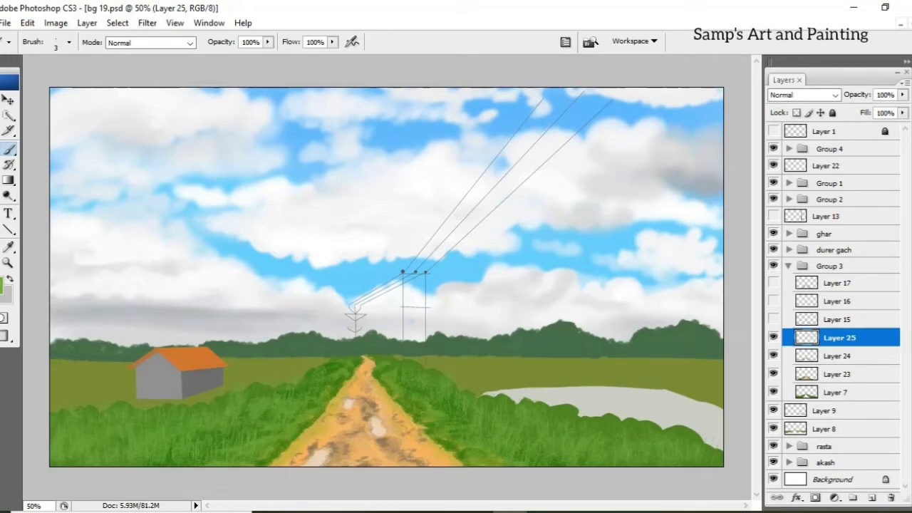
left_click(837, 391)
key("e")
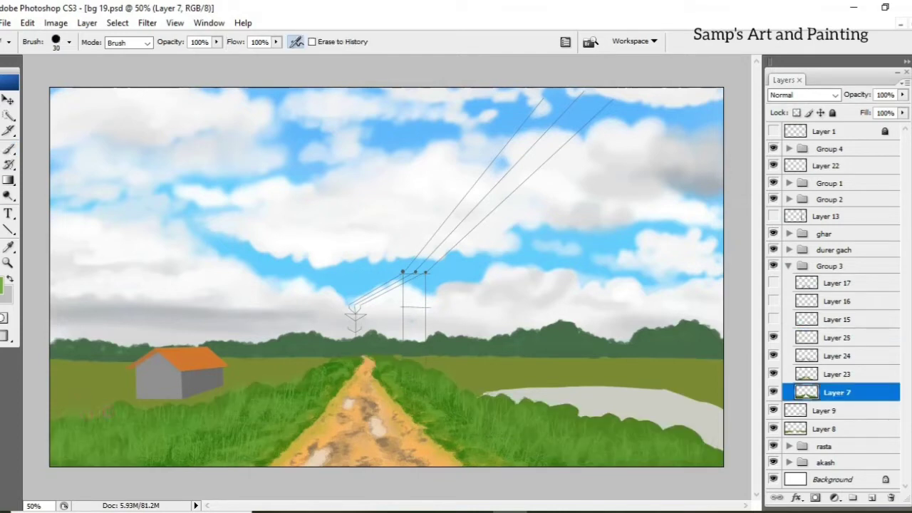
mouse_move(383, 351)
left_mouse_down()
mouse_move(513, 399)
mouse_move(669, 428)
mouse_move(477, 403)
left_mouse_up()
On Layer 25, set a duller olive green foreground and a 1 px brush
left_click(837, 374)
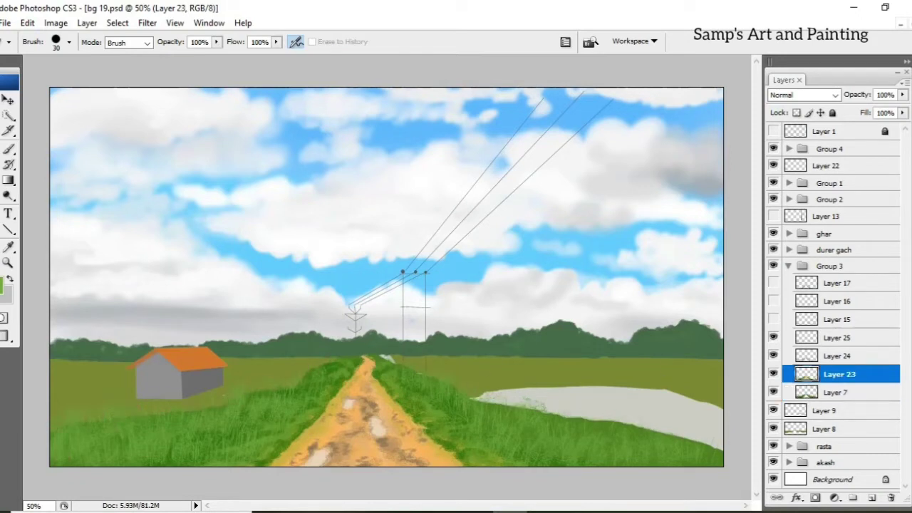
key("v")
left_click(827, 429)
key("b")
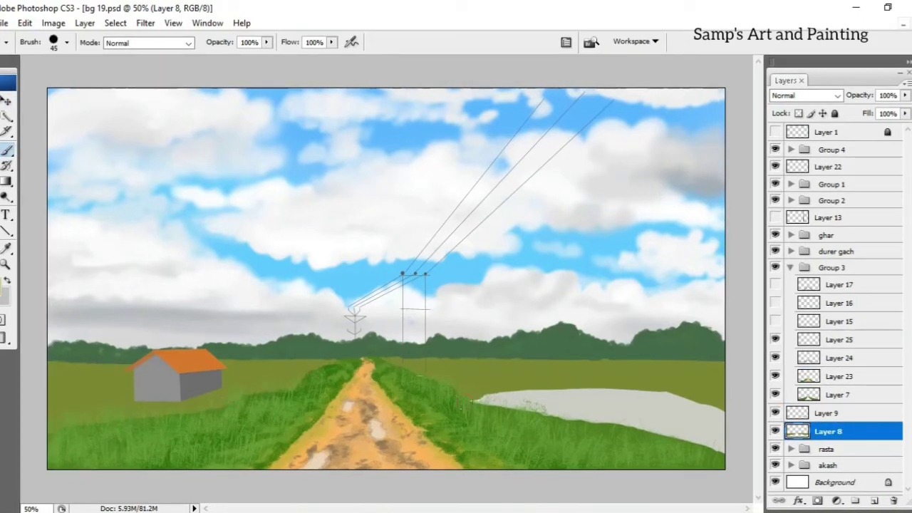
left_click(836, 338)
key("[")
key("[")
key("[")
left_click(6, 292)
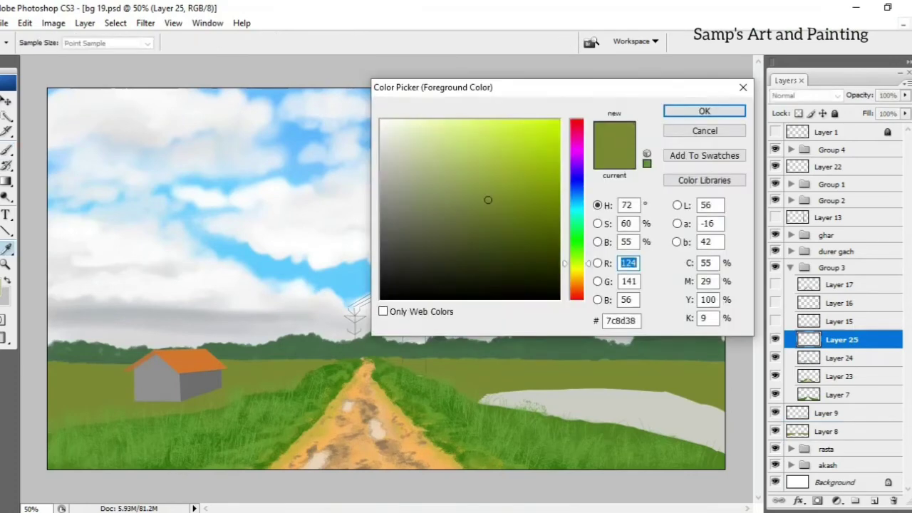
left_click(466, 138)
left_click(703, 109)
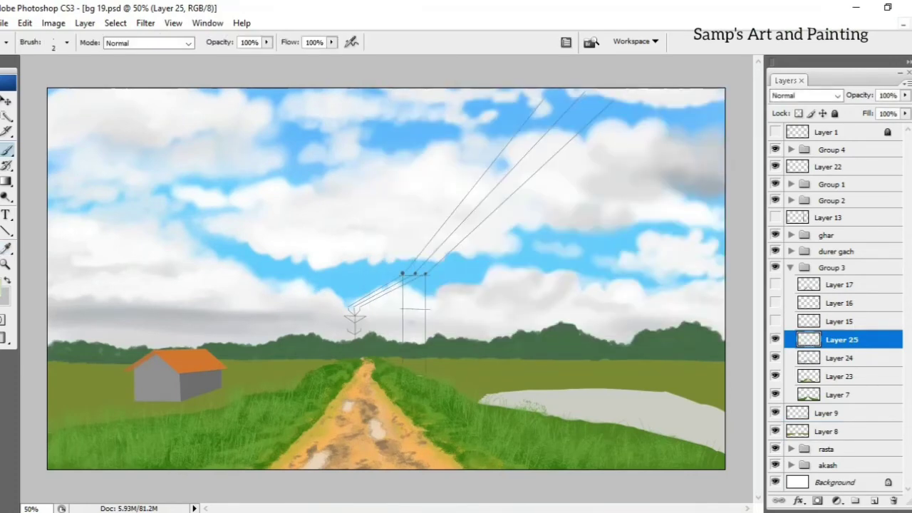
key("bracketleft")
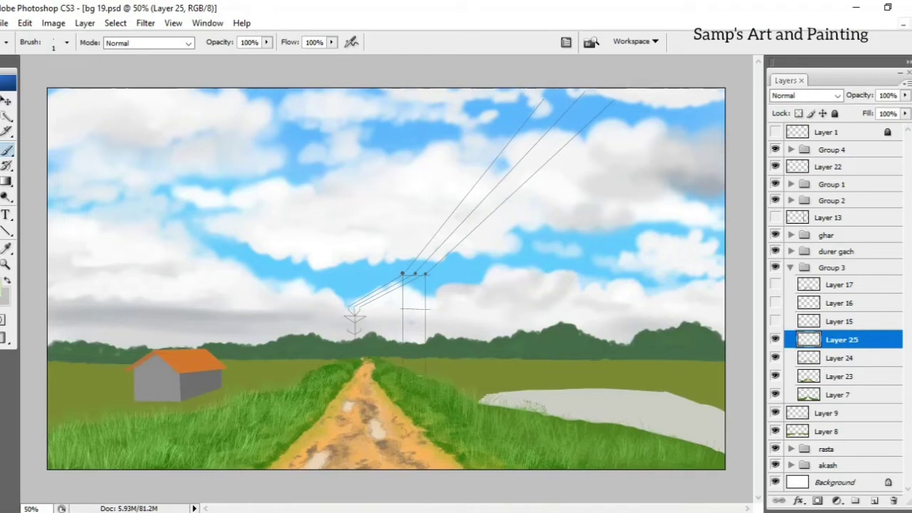
Paint faint light grass blades across the right verge and bottom-right foreground grass
mouse_move(470, 449)
left_mouse_down()
mouse_move(470, 416)
mouse_move(491, 420)
left_mouse_up()
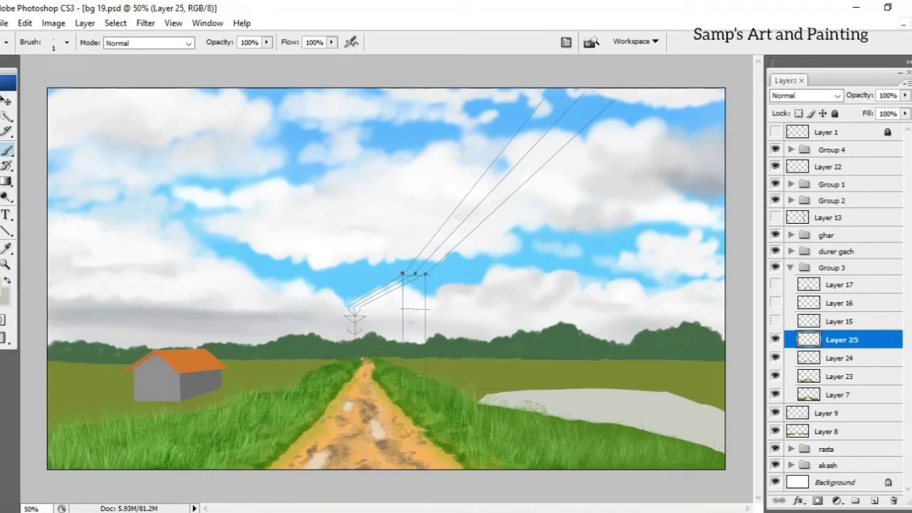
left_click_drag(593, 467, 599, 454)
left_click_drag(491, 422, 490, 407)
left_click_drag(435, 393, 435, 382)
left_click_drag(427, 388, 430, 376)
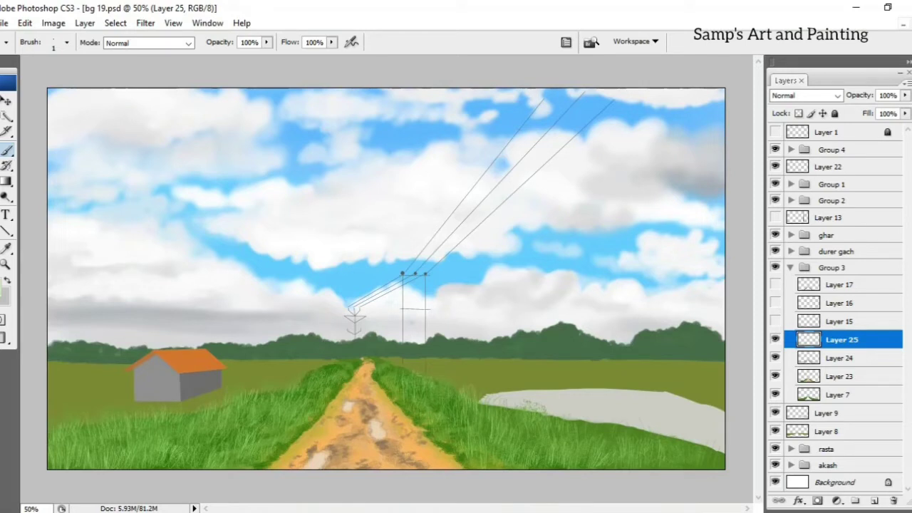
mouse_move(613, 456)
left_mouse_down()
mouse_move(613, 432)
mouse_move(591, 421)
left_mouse_up()
left_click_drag(643, 448, 643, 433)
left_click_drag(693, 467, 688, 446)
left_click_drag(554, 433, 554, 418)
left_click_drag(511, 439, 511, 409)
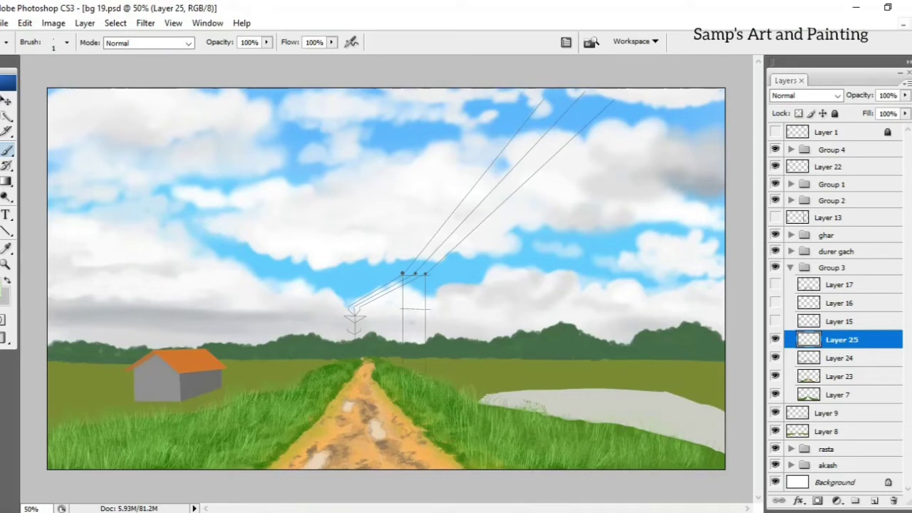
left_click_drag(717, 468, 715, 453)
left_click_drag(658, 469, 656, 455)
left_click_drag(705, 468, 705, 451)
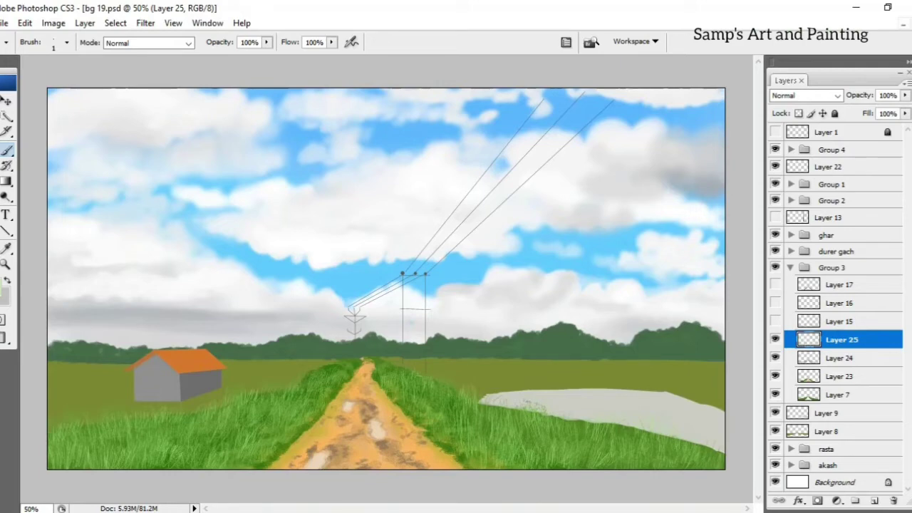
On new Layer 26, paint dark grass blades across the left and right foreground verges
key("ctrl+alt+shift+n")
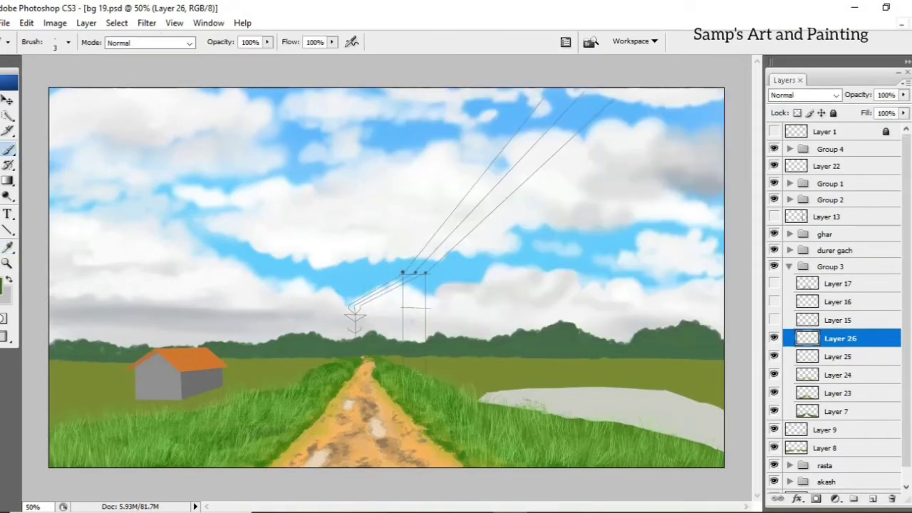
left_click_drag(178, 467, 174, 454)
mouse_move(74, 467)
left_mouse_down()
mouse_move(72, 454)
mouse_move(108, 436)
left_mouse_up()
left_click_drag(89, 440, 87, 428)
left_click_drag(177, 433, 174, 422)
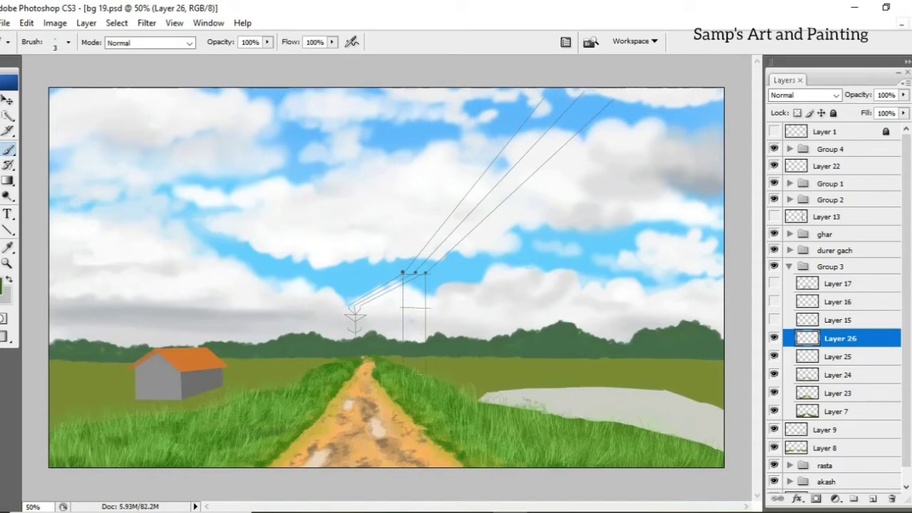
mouse_move(241, 424)
left_mouse_down()
mouse_move(238, 412)
mouse_move(252, 398)
left_mouse_up()
left_click_drag(327, 399, 320, 387)
left_click_drag(473, 463, 470, 451)
left_click_drag(491, 467, 485, 451)
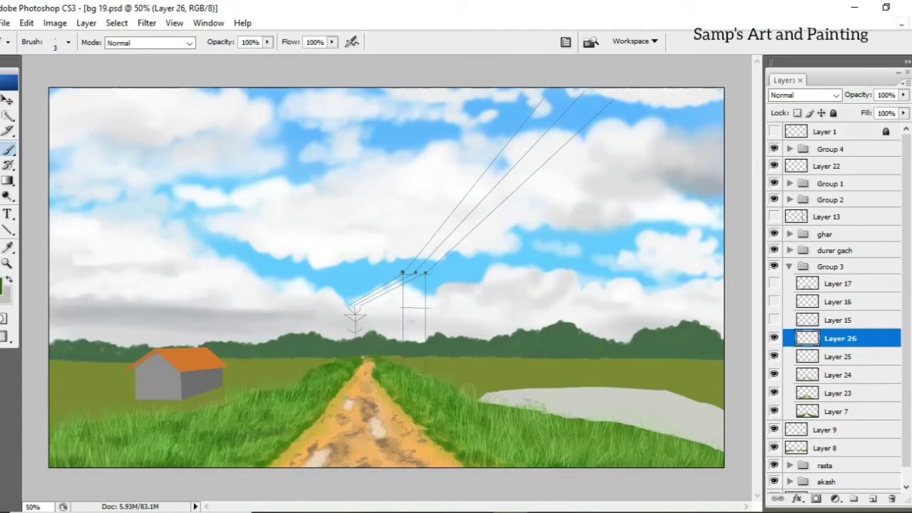
left_click_drag(567, 438, 565, 430)
left_click_drag(549, 436, 546, 429)
left_click_drag(578, 436, 581, 429)
left_click_drag(697, 467, 692, 456)
mouse_move(656, 467)
left_mouse_down()
mouse_move(652, 456)
mouse_move(665, 453)
mouse_move(626, 436)
left_mouse_up()
mouse_move(641, 450)
left_mouse_down()
mouse_move(638, 439)
mouse_move(614, 433)
left_mouse_up()
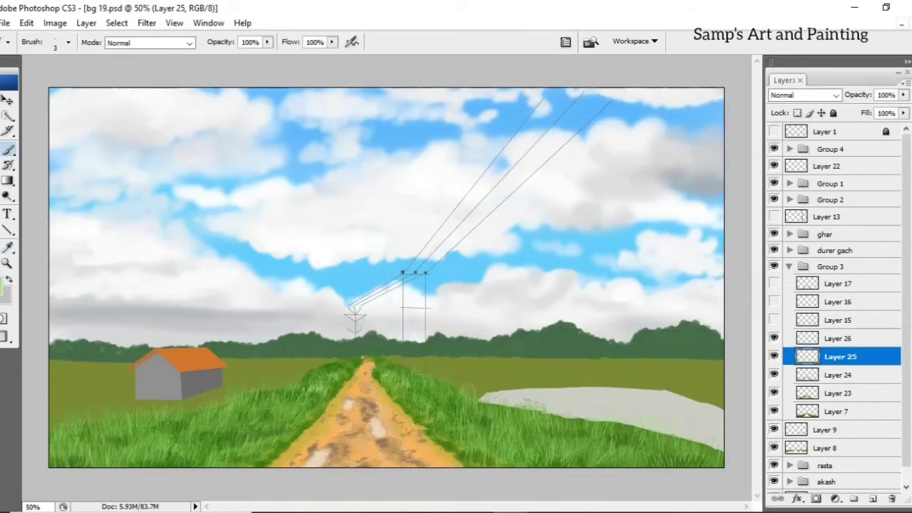
Add thin light grass blades across both the left and right grass
left_click_drag(79, 436, 76, 422)
left_click_drag(203, 431, 201, 421)
left_click_drag(168, 451, 167, 439)
mouse_move(140, 454)
left_mouse_down()
mouse_move(137, 439)
mouse_move(121, 436)
left_mouse_up()
left_click_drag(235, 456, 232, 436)
left_click_drag(575, 432, 574, 419)
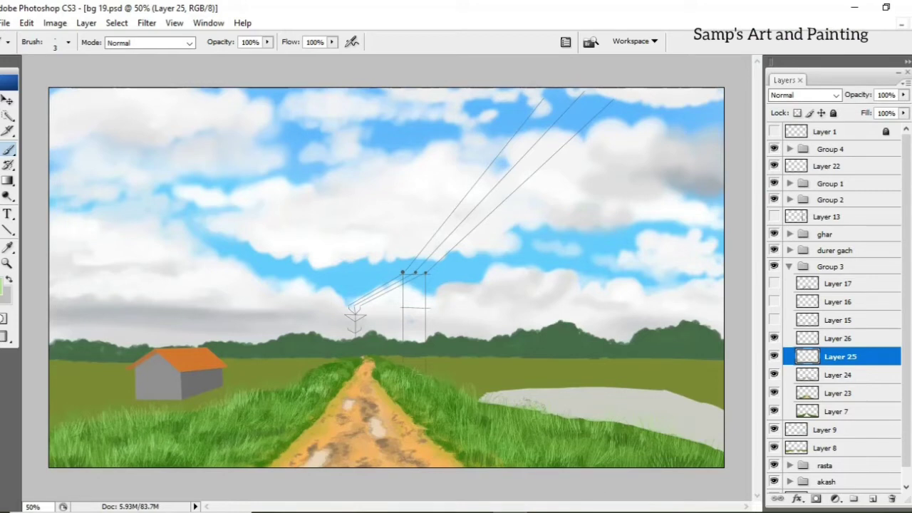
left_click_drag(647, 448, 644, 428)
left_click_drag(684, 457, 678, 436)
left_click_drag(481, 415, 476, 395)
left_click_drag(568, 453, 560, 440)
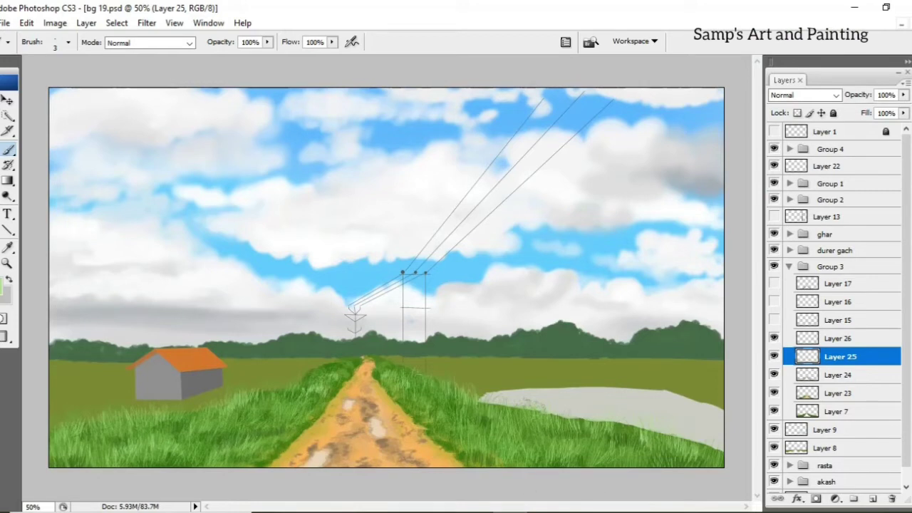
Delete the unused hidden grass layers 15–17 from Group 3
left_click(837, 284)
left_click(838, 320, "shift")
key("Delete")
left_click(788, 266)
left_click(831, 267)
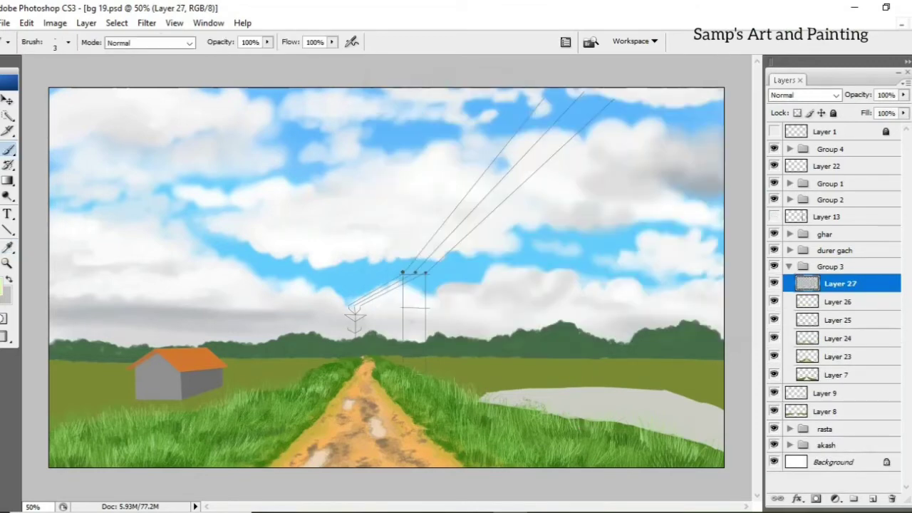
Paint tall pale grass blades in the left verge and in front of the hut
left_click_drag(177, 439, 175, 423)
left_click_drag(204, 433, 202, 422)
mouse_move(125, 438)
left_mouse_down()
mouse_move(118, 414)
mouse_move(90, 429)
left_mouse_up()
mouse_move(242, 426)
left_mouse_down()
mouse_move(235, 409)
mouse_move(246, 413)
left_mouse_up()
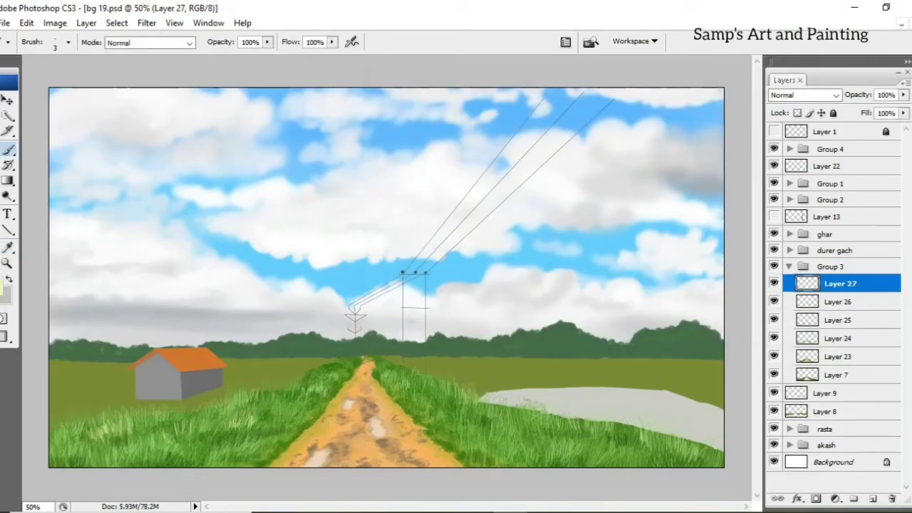
left_click_drag(179, 425, 175, 400)
left_click_drag(156, 427, 153, 407)
left_click_drag(158, 429, 152, 410)
left_click_drag(191, 422, 189, 396)
Add pale grass blades across the foreground grass
left_click_drag(280, 420, 276, 387)
mouse_move(214, 451)
left_mouse_down()
mouse_move(211, 426)
mouse_move(242, 404)
left_mouse_up()
left_click_drag(413, 382, 411, 365)
left_click_drag(465, 400, 461, 386)
left_click_drag(487, 416, 484, 399)
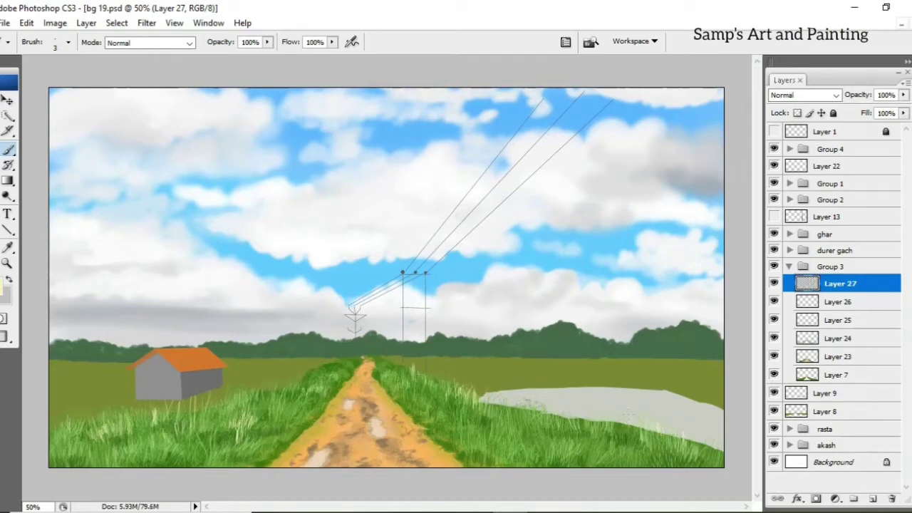
Paint pale blades over the pond's near edge and in the right-centre grass
mouse_move(611, 426)
left_mouse_down()
mouse_move(607, 416)
mouse_move(588, 419)
left_mouse_up()
left_click_drag(578, 427, 574, 417)
left_click_drag(700, 456, 701, 442)
left_click_drag(718, 464, 715, 447)
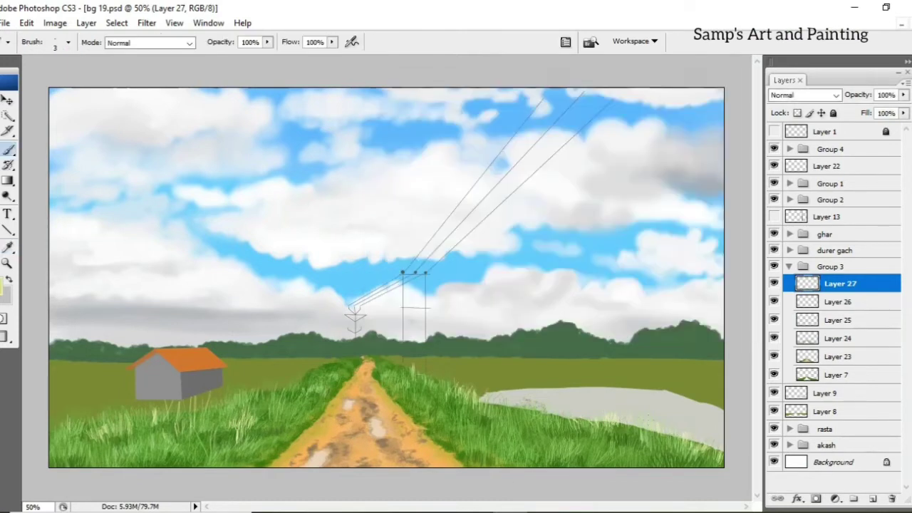
left_click_drag(640, 433, 631, 424)
left_click_drag(521, 443, 507, 412)
left_click_drag(532, 449, 525, 431)
mouse_move(536, 450)
left_mouse_down()
mouse_move(522, 426)
mouse_move(497, 418)
left_mouse_up()
left_click_drag(540, 446, 527, 429)
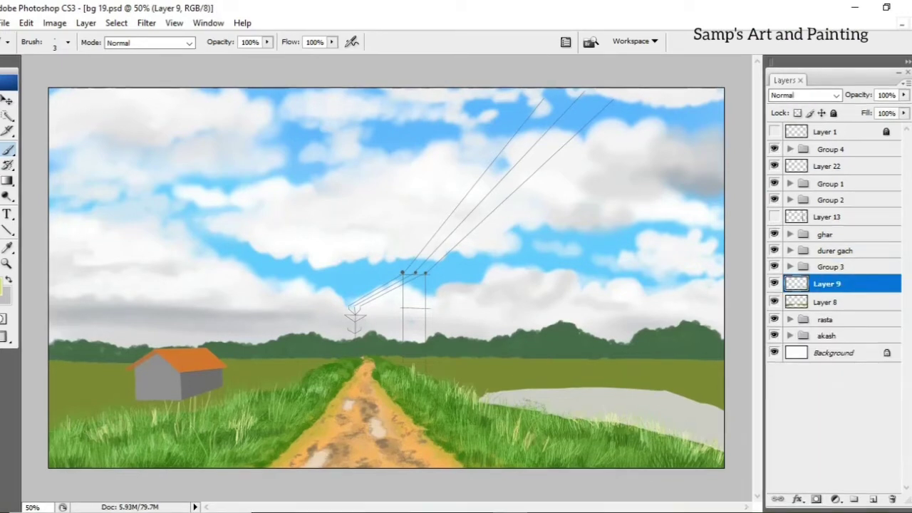
On a new layer, darken the pond's top shoreline with a darker colour, using a 10 px brush
key("F5")
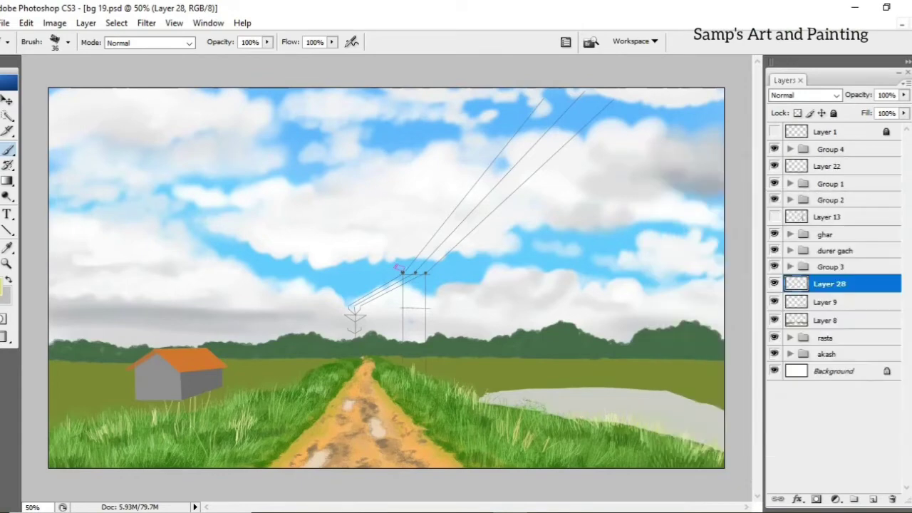
left_click(4, 285)
left_click(700, 110)
mouse_move(491, 395)
left_mouse_down()
mouse_move(673, 390)
mouse_move(724, 411)
left_mouse_up()
key("bracketleft")
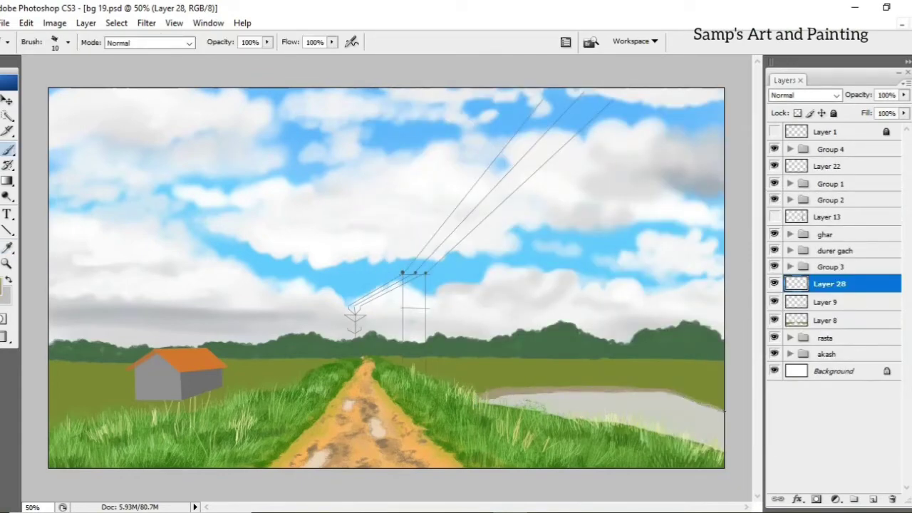
left_click_drag(574, 390, 712, 410)
Add Layer 29 above the shoreline and choose a green paint colour
left_click(873, 498)
left_click(5, 283)
left_click(702, 110)
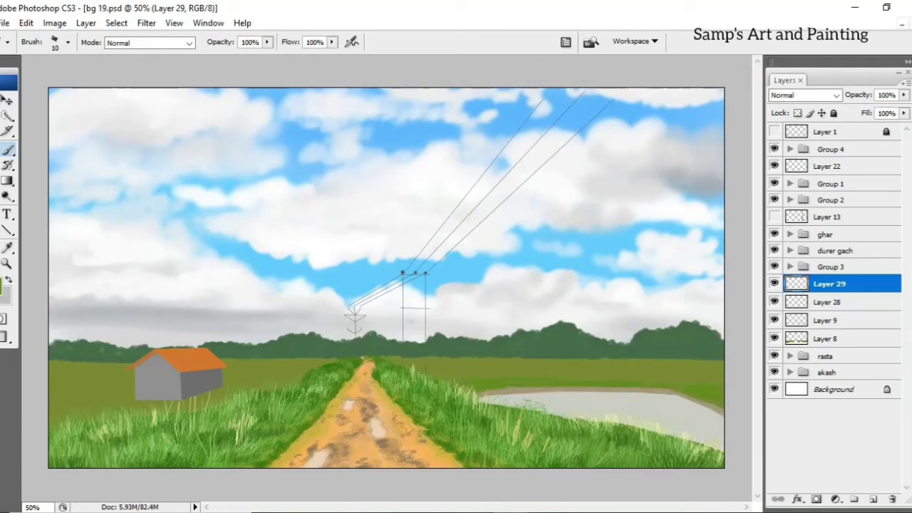
left_click(4, 282)
left_click(702, 111)
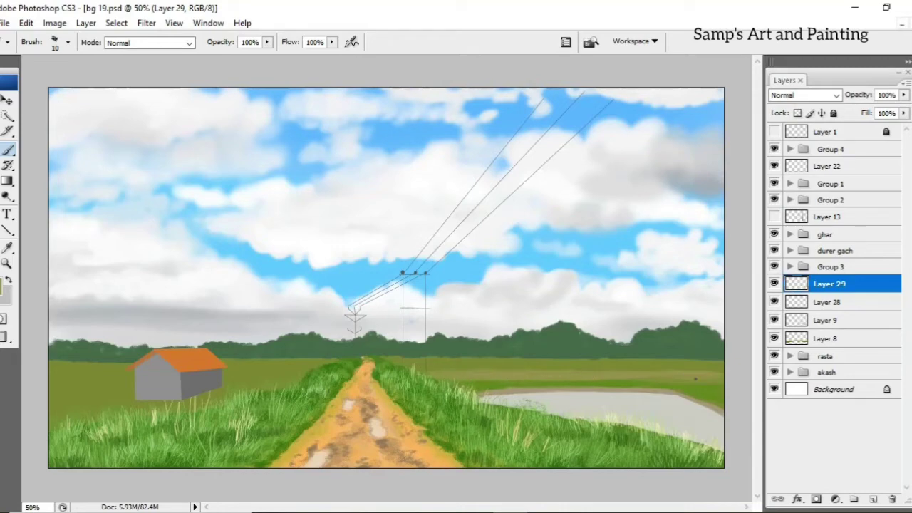
With a pale khaki colour and a larger brush, paint a light stroke across the field
left_click(5, 283)
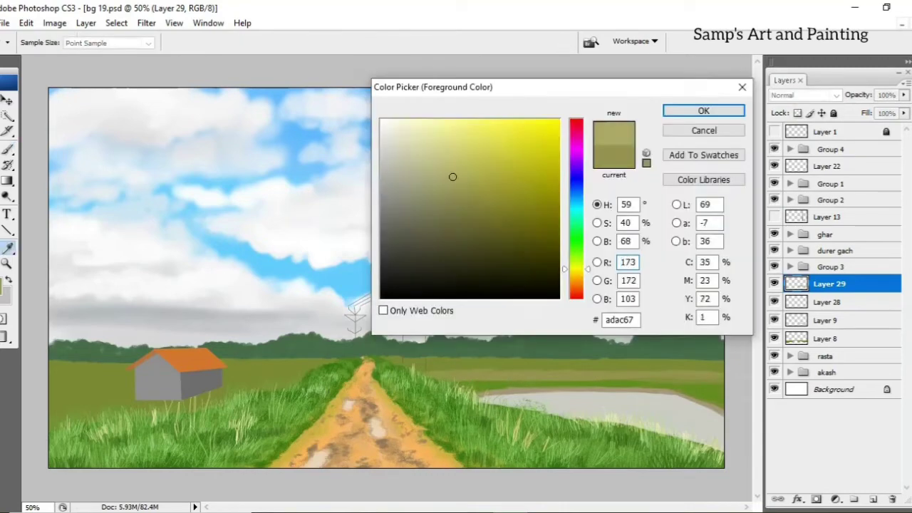
left_click(703, 110)
key("]")
left_click_drag(414, 367, 645, 370)
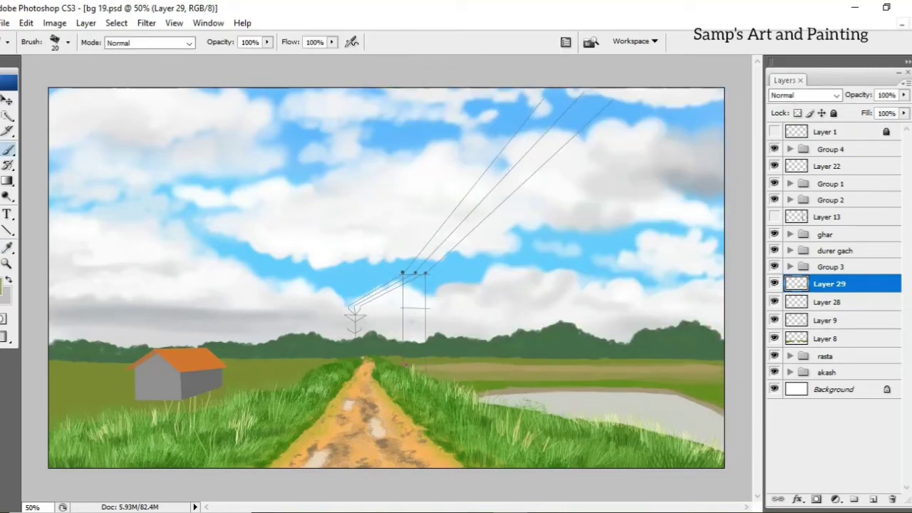
Switch the foreground to an olive colour and shrink the brush to about size 9
left_click(5, 283)
left_click(702, 111)
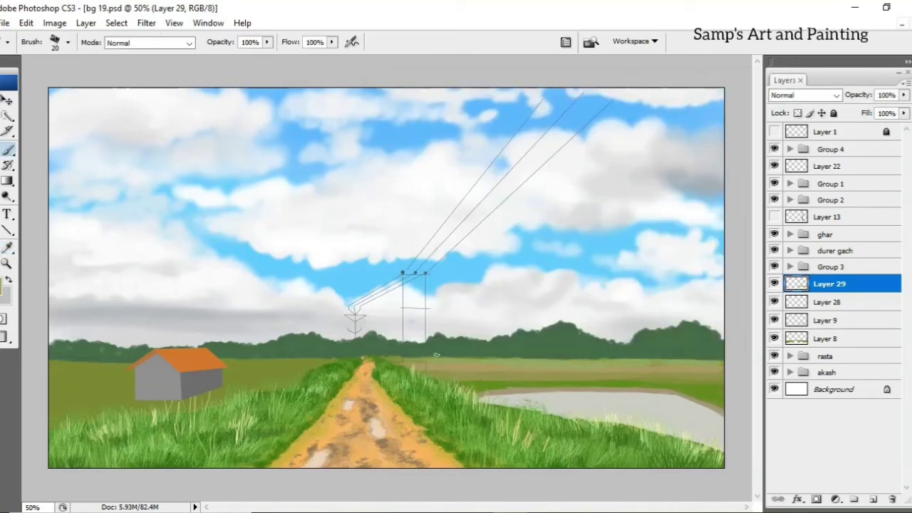
left_click(5, 283)
left_click(702, 109)
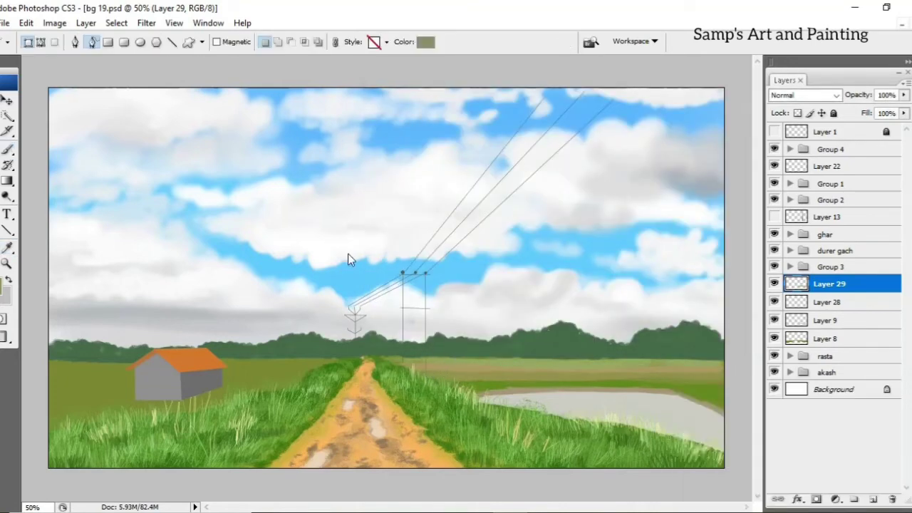
key("bracketleft")
key("bracketleft")
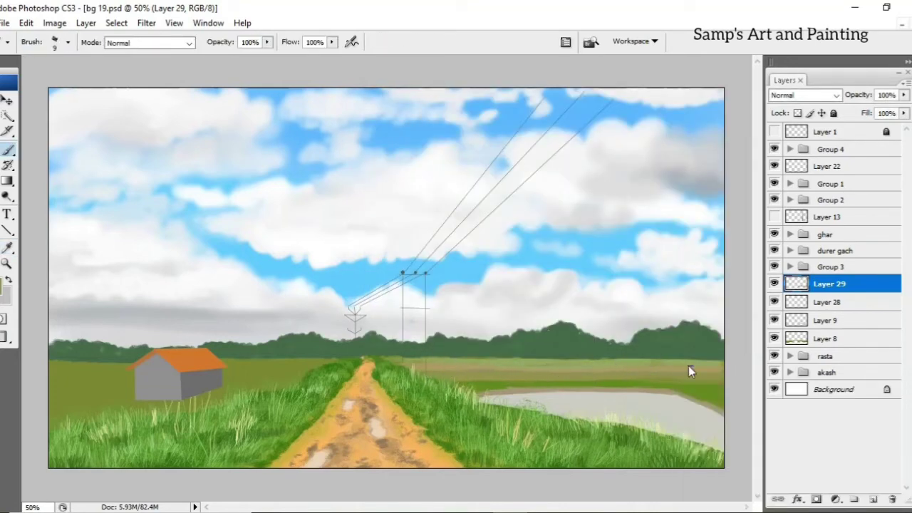
left_click(5, 283)
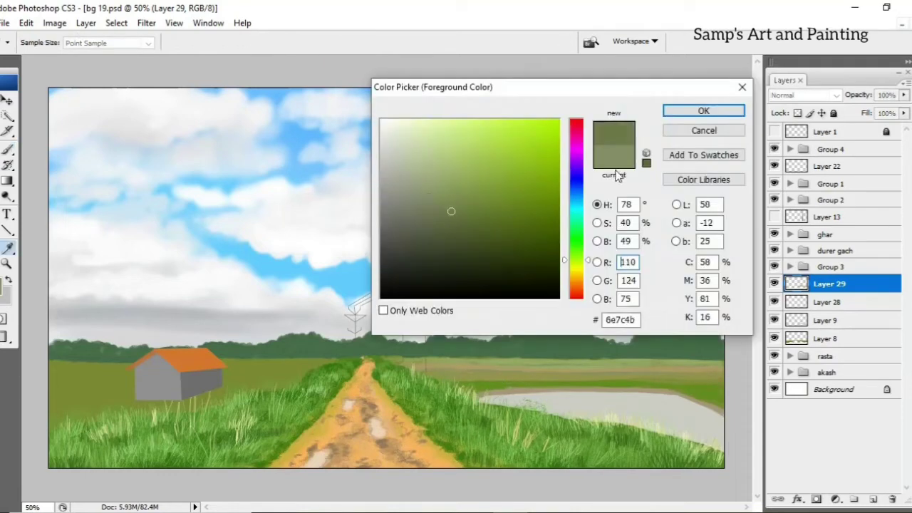
left_click(702, 109)
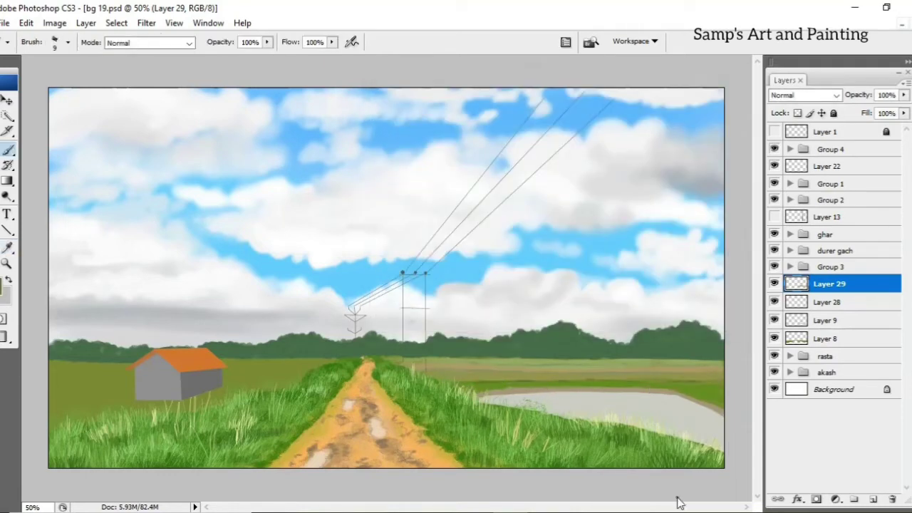
key("bracketleft")
key("bracketleft")
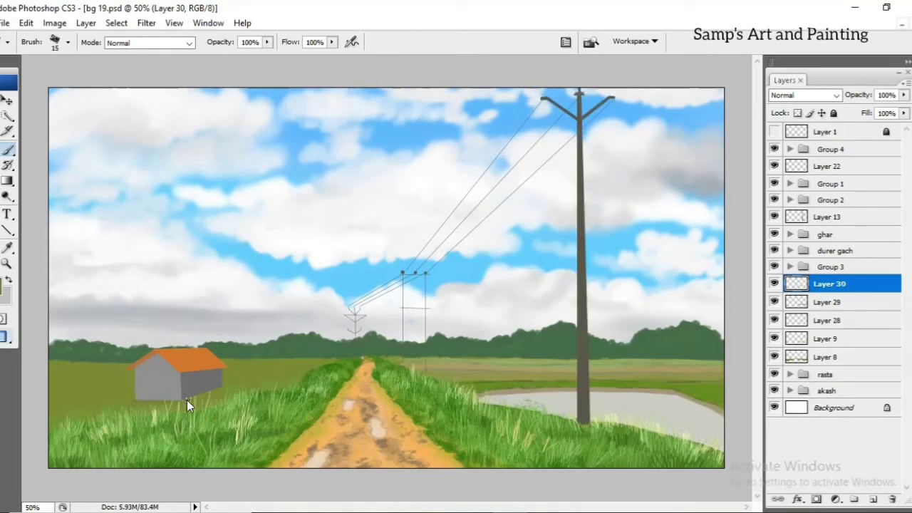
Dab a new olive shade onto the field near the house, then switch to a smaller brush
left_click(5, 285)
key("Return")
left_click(6, 285)
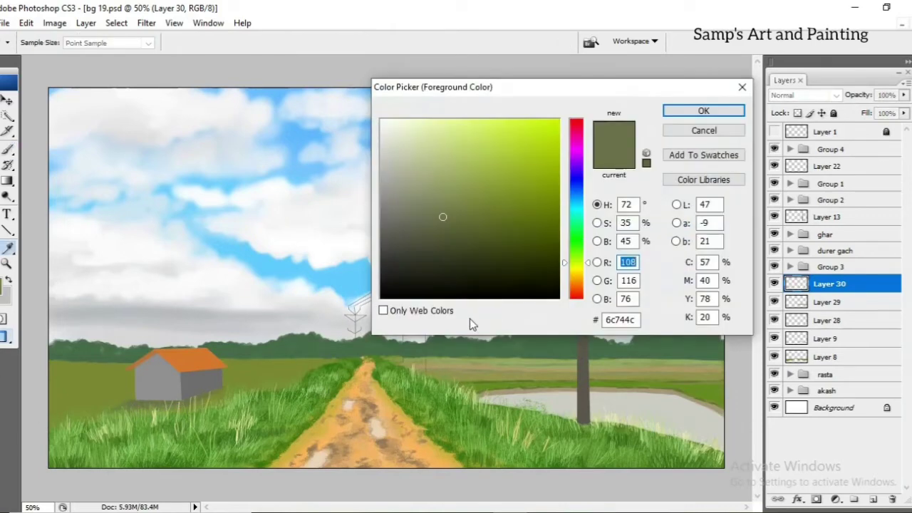
left_click(486, 186)
left_click(702, 111)
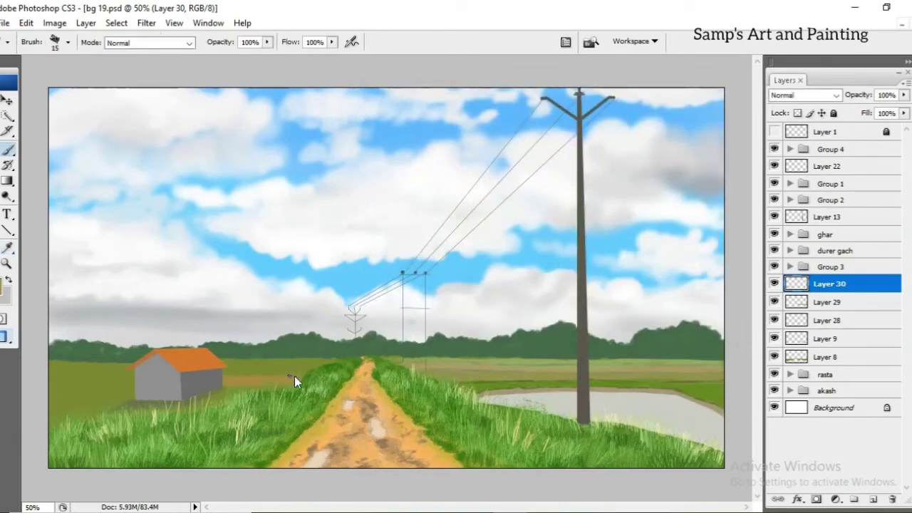
left_click(241, 386)
key("comma")
Paint a light yellow-olive strip in the field and confirm a golden yellow colour
left_click(6, 285)
left_click(486, 163)
left_click(702, 111)
left_click_drag(101, 379, 56, 381)
left_click(6, 285)
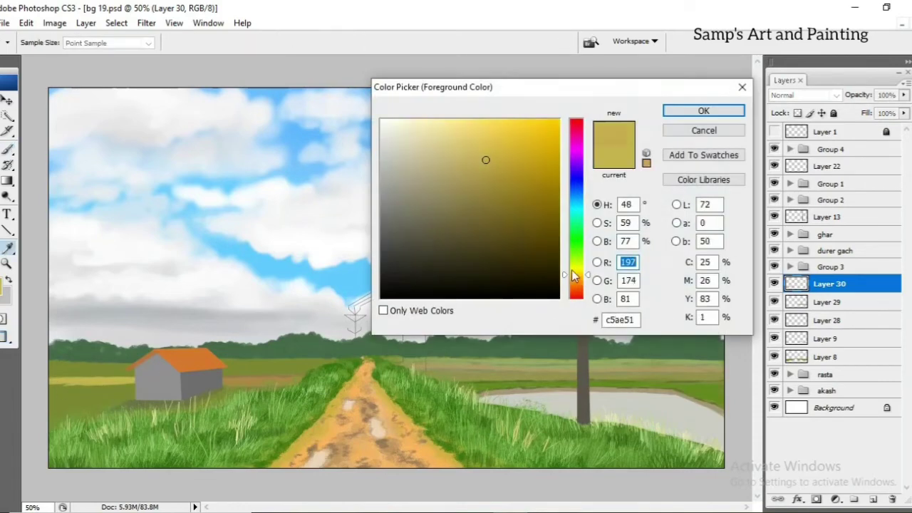
left_click(700, 112)
Pick a darker olive shade and return to the Brush tool
left_click(5, 284)
left_click(485, 175)
left_click(702, 110)
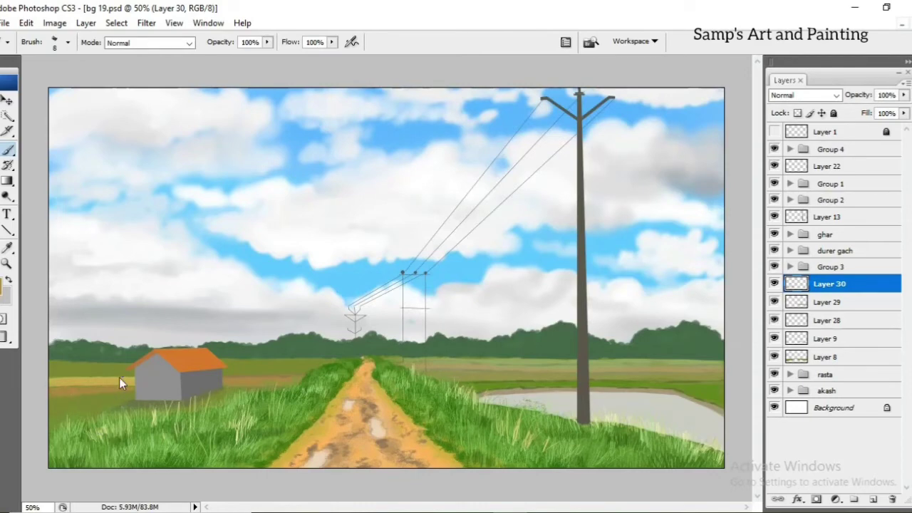
type("150")
key("Return")
key("b")
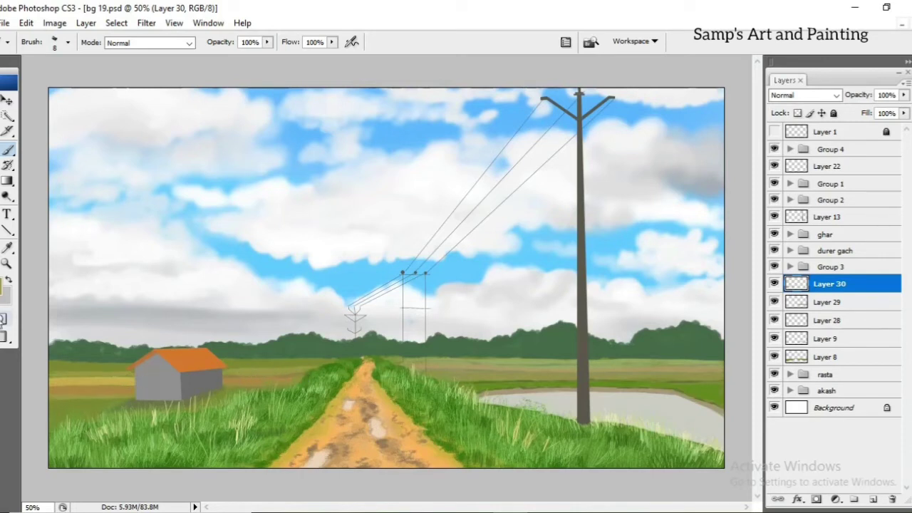
Settle on a muted gold and paint a bright crop strip left of the house
left_click(5, 287)
key("Return")
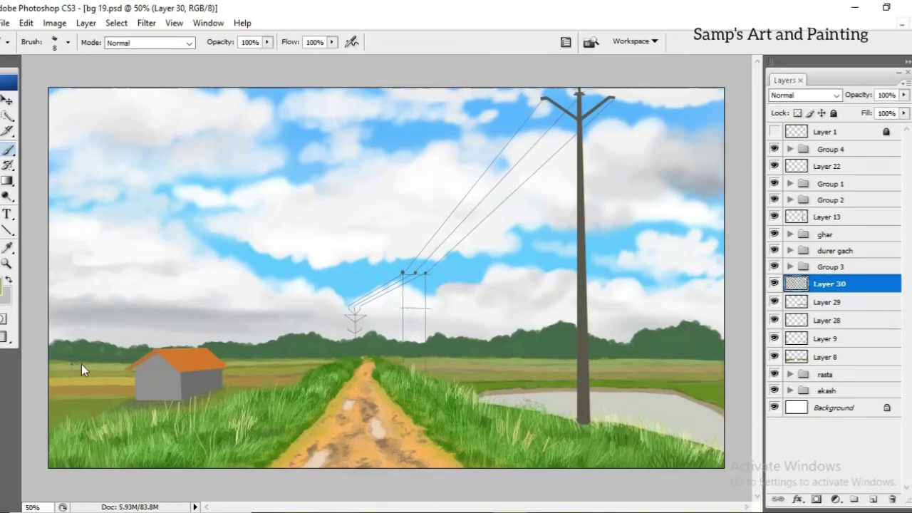
left_click(5, 287)
key("Return")
left_click(5, 287)
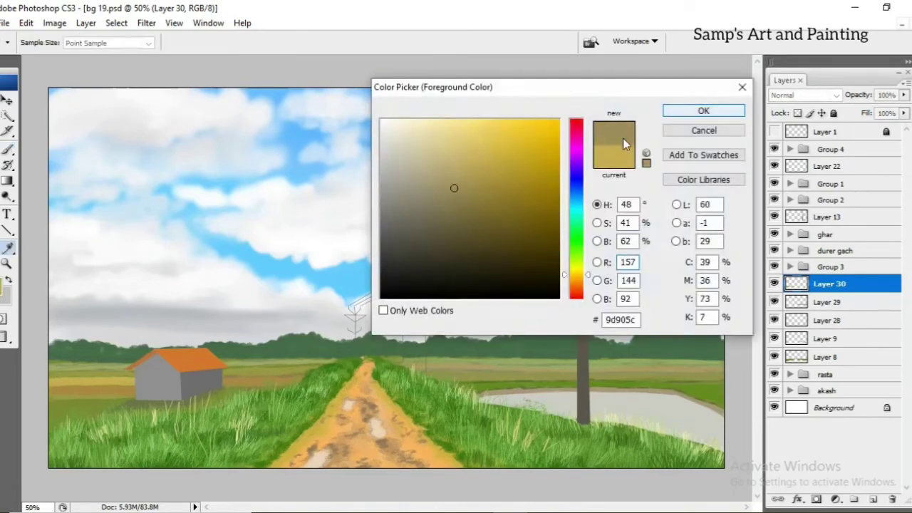
key("Return")
left_click(5, 287)
key("Return")
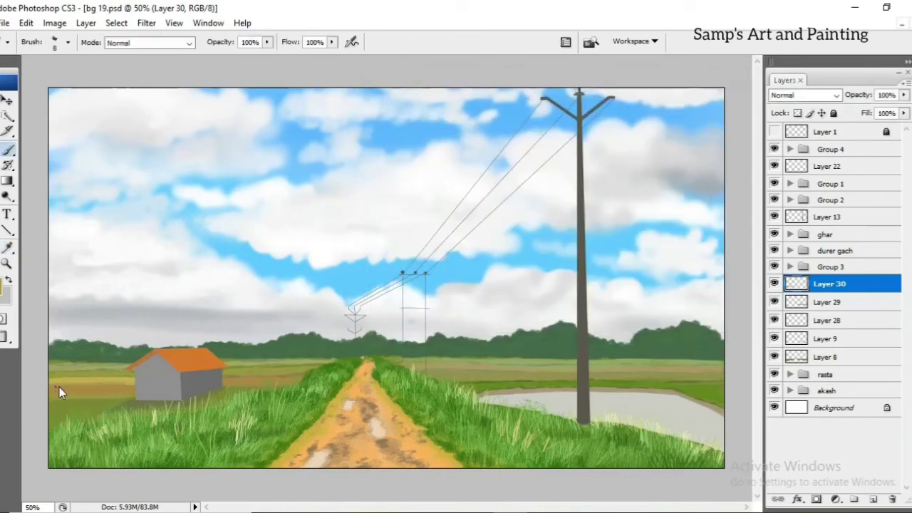
left_click_drag(125, 384, 74, 384)
Paint another thin strip left of the house and choose a new field colour
left_click(5, 287)
key("Return")
left_click_drag(85, 395, 49, 395)
left_click(5, 287)
key("Return")
left_click(5, 287)
key("Return")
left_click(5, 287)
left_click(441, 194)
key("Return")
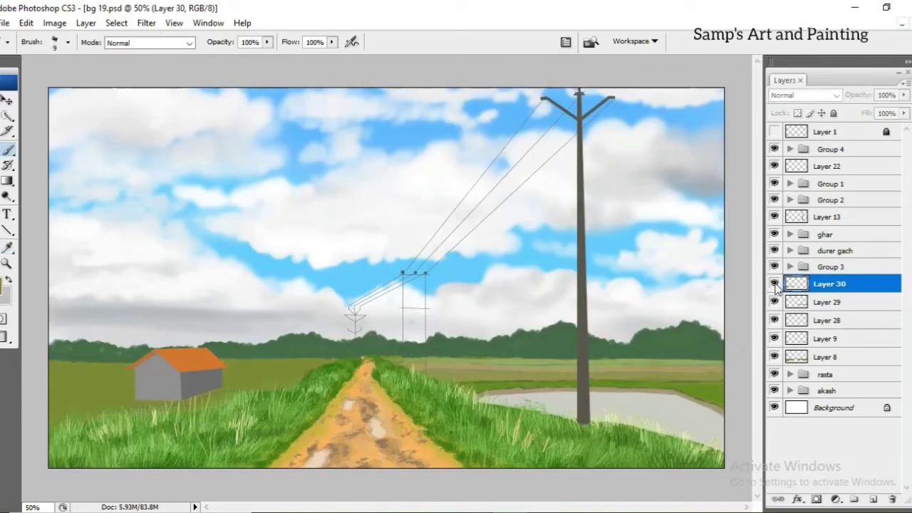
Group the landscape layers with Ctrl+G and name the group 'math'
left_click(825, 357, "shift")
key("ctrl+g")
double_click(848, 283)
type("math")
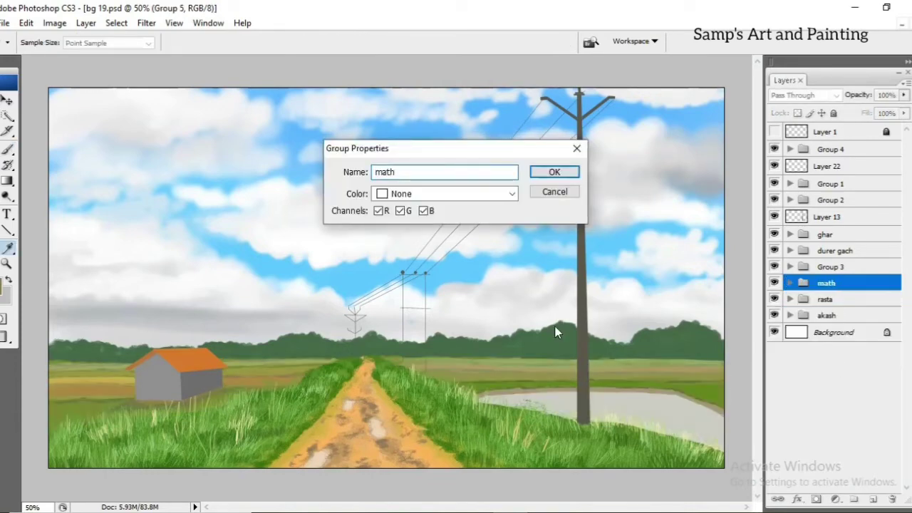
key("Return")
Add an empty layer inside the ghar group, zoom onto the house, and sample the wall grey
left_click(790, 234)
key("ctrl+shift+alt+n")
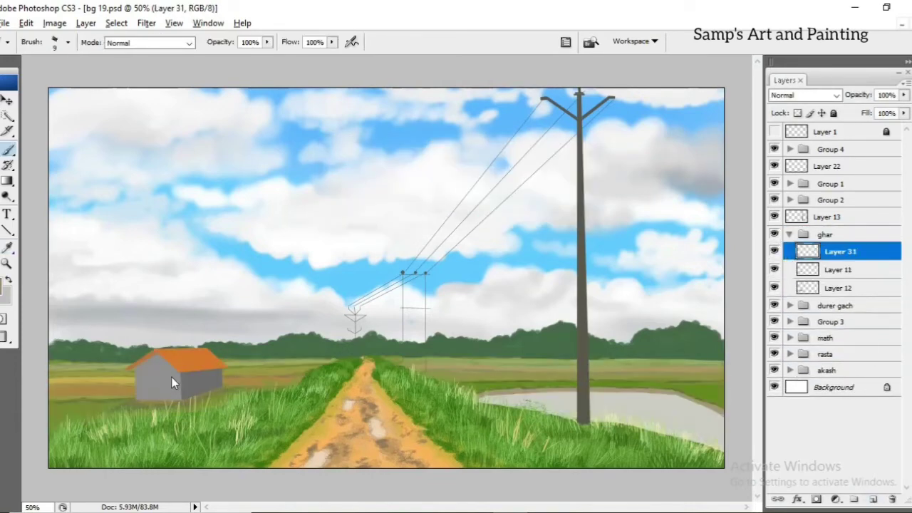
scroll(258, 403, "up", 1)
scroll(308, 328, "up", 3)
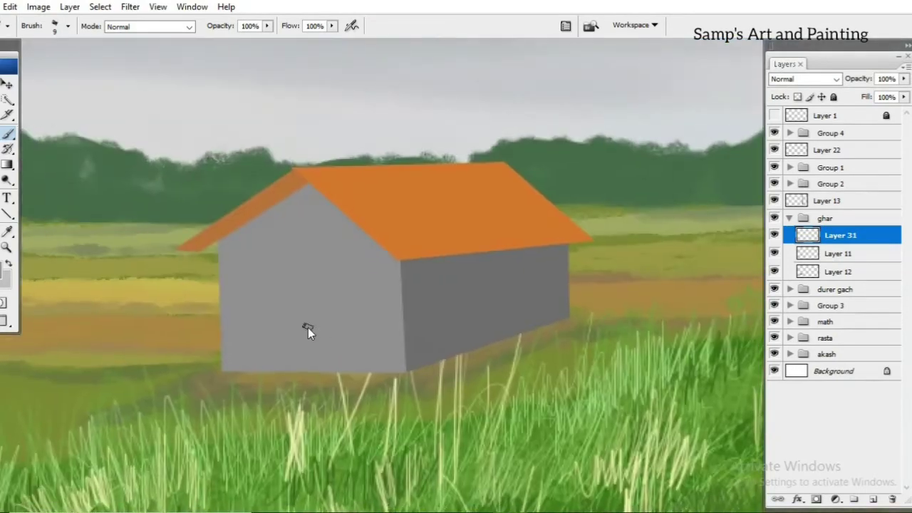
key("bracketleft")
key("bracketleft")
key("bracketleft")
left_click(396, 302, "alt")
Set a 2 px airbrush and paint the first vertical corrugation lines on the gable wall
key("F5")
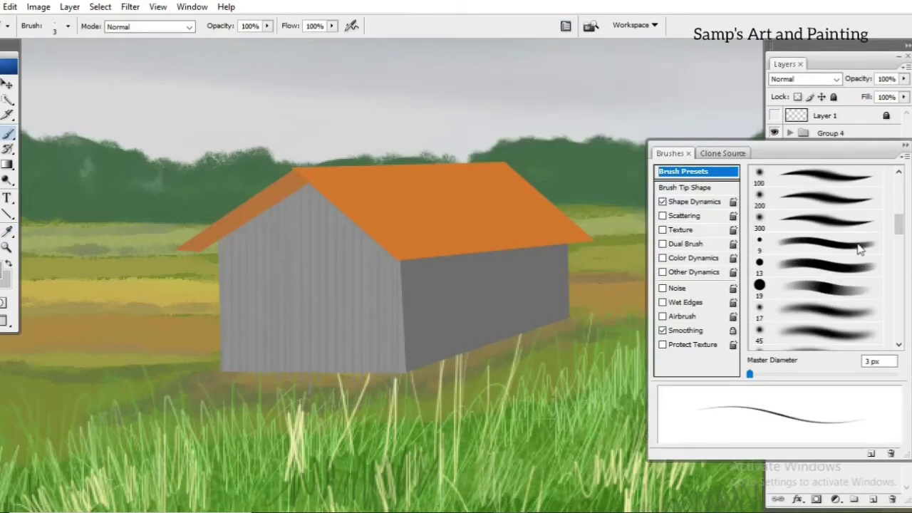
key("bracketleft")
key("F5")
left_click_drag(241, 231, 241, 373)
mouse_move(252, 226)
left_mouse_down()
mouse_move(252, 387)
mouse_move(264, 380)
left_mouse_up()
left_click_drag(275, 217, 274, 376)
mouse_move(285, 206)
left_mouse_down()
mouse_move(285, 388)
mouse_move(291, 376)
left_mouse_up()
Add more corrugation lines across the gable, out to its right and left edges
left_click_drag(308, 188, 309, 369)
mouse_move(316, 193)
left_mouse_down()
mouse_move(315, 376)
mouse_move(322, 371)
left_mouse_up()
left_click_drag(339, 207, 339, 369)
left_click_drag(361, 222, 368, 372)
left_click_drag(377, 233, 382, 391)
left_click_drag(394, 246, 395, 371)
left_click_drag(230, 242, 231, 378)
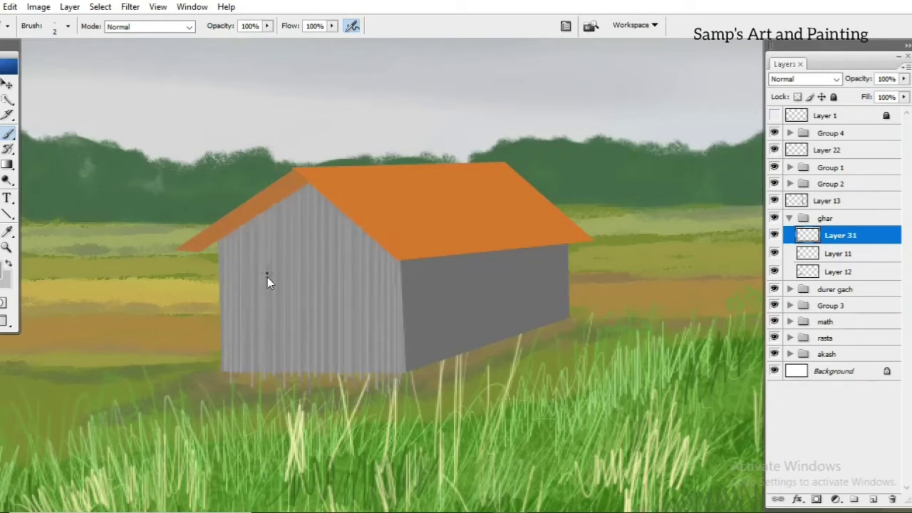
Fill the gaps between the gable's corrugation lines with more vertical strokes
left_click_drag(269, 277, 270, 380)
left_click_drag(280, 263, 280, 367)
left_click_drag(304, 207, 303, 382)
left_click_drag(288, 230, 287, 321)
mouse_move(246, 242)
left_mouse_down()
mouse_move(247, 391)
mouse_move(353, 390)
left_mouse_up()
Hide the math group, erase stray strokes below the house, and paint a side-wall corrugation line
left_click(775, 321)
key("e")
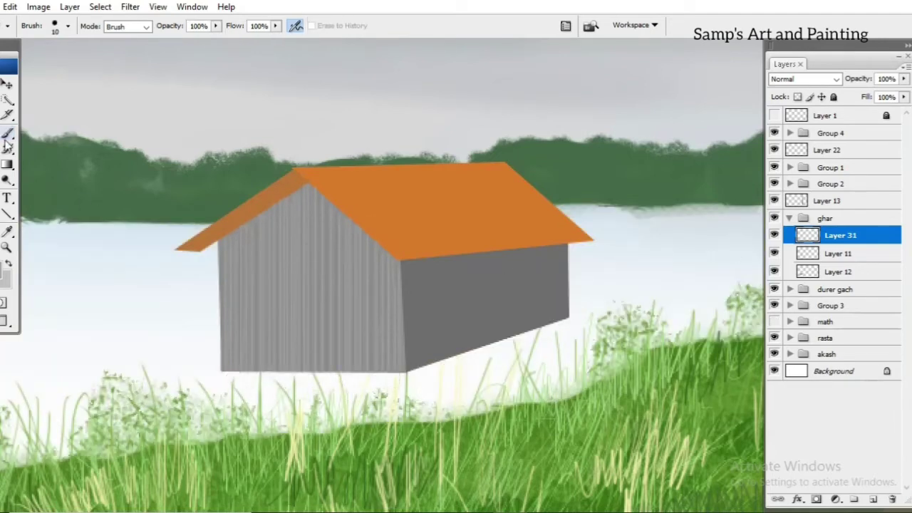
left_click(8, 135)
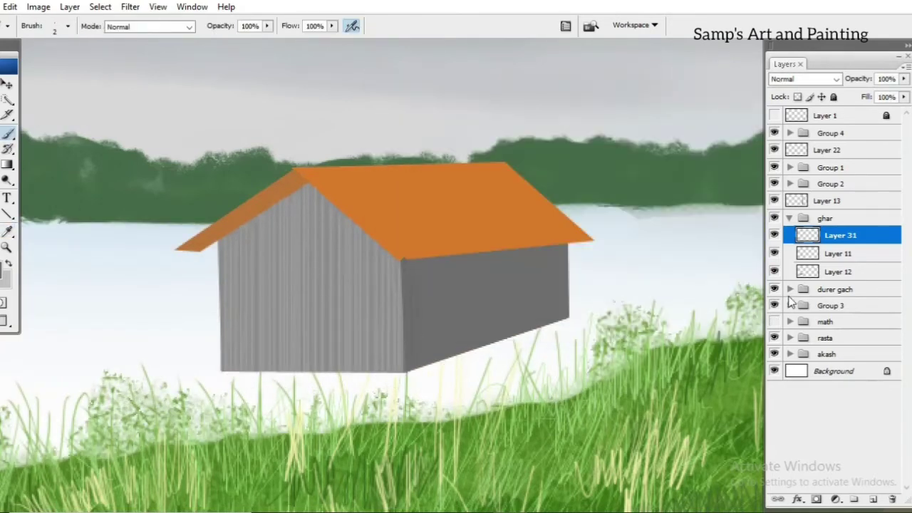
left_click(774, 321)
scroll(458, 294, "up", 1)
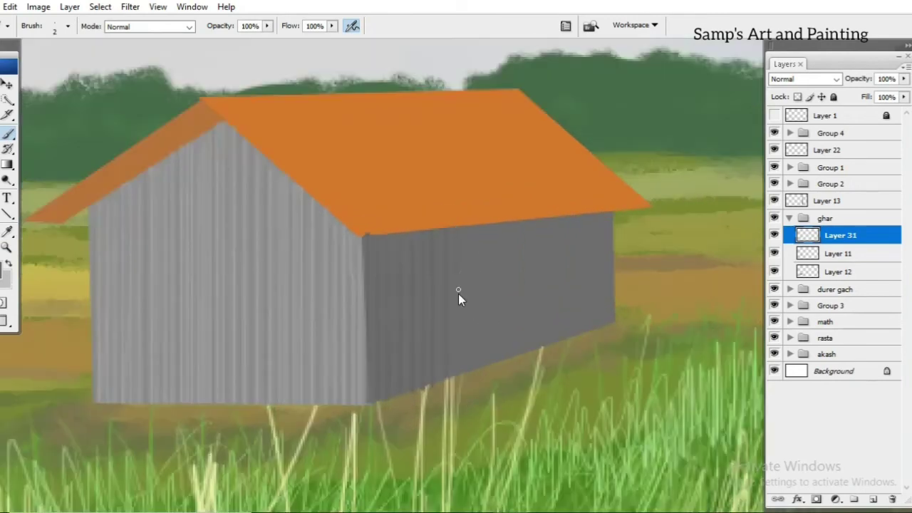
left_click_drag(492, 226, 502, 359)
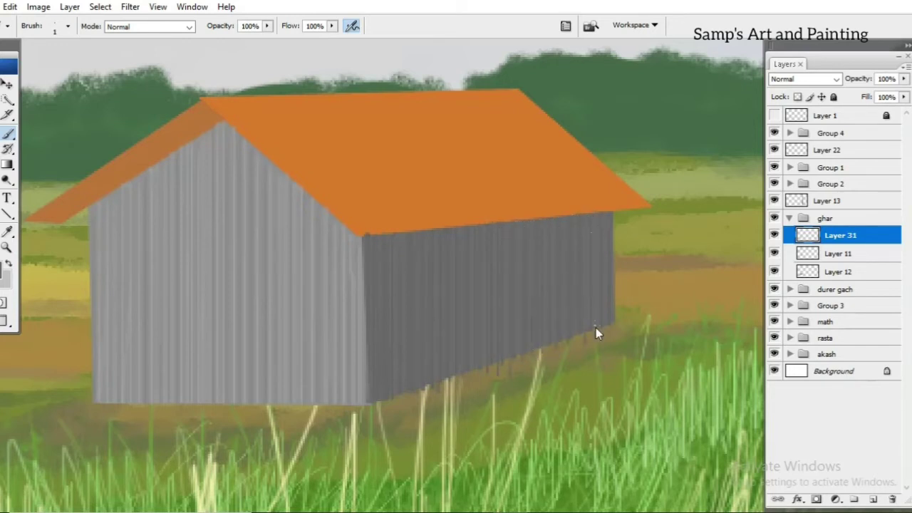
Add a new empty layer for the roof trim and set the colour to pale beige bdb697
left_click(775, 321)
key("e")
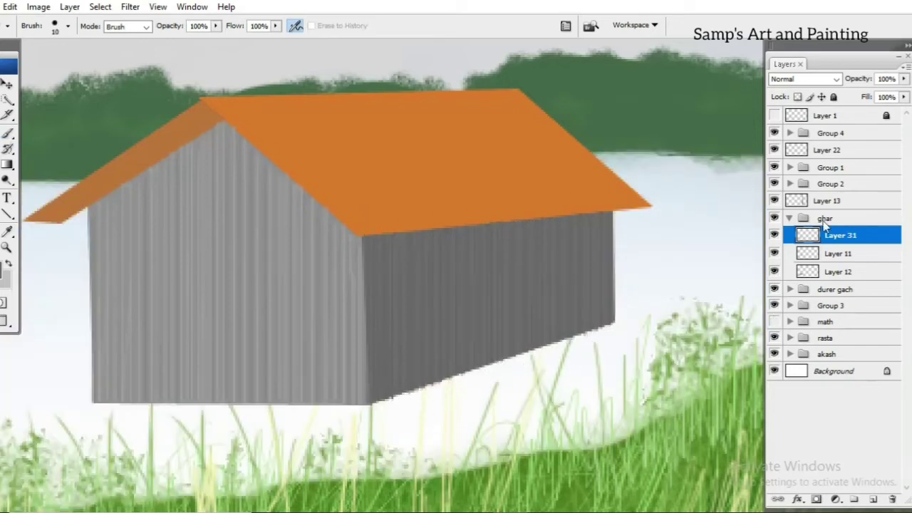
left_click(872, 499)
left_click(775, 340)
left_click(7, 232)
left_click(7, 282)
left_click(416, 165)
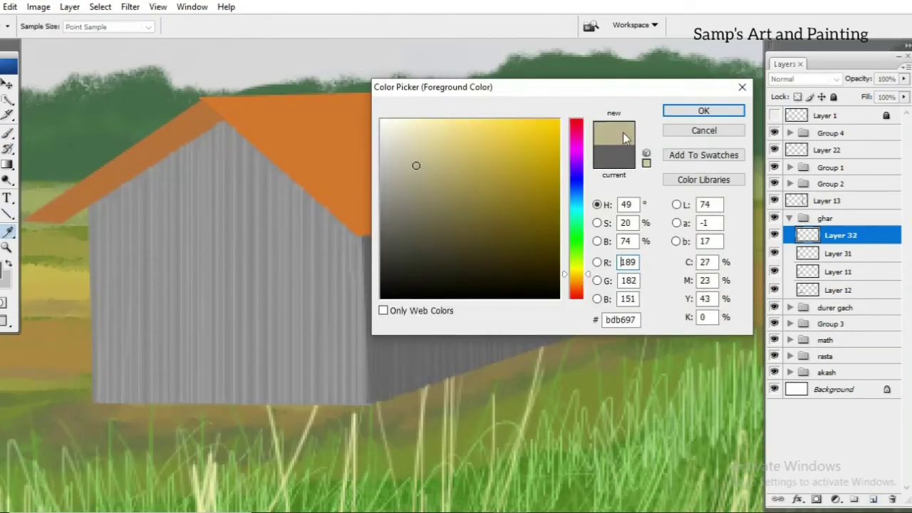
key("Return")
Fill thin beige strips along the gable edge and the left roof edge
key("l")
left_click(362, 237)
left_click(203, 98)
left_click(363, 236)
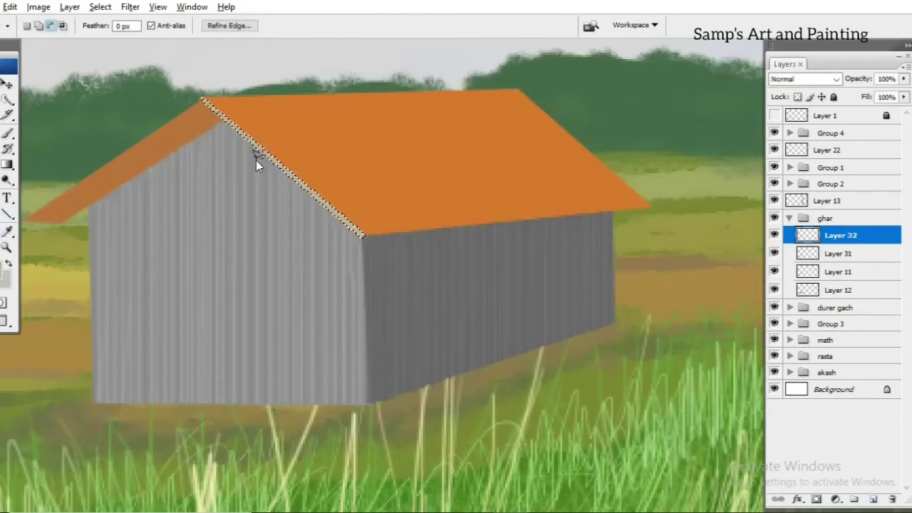
key("alt+BackSpace")
key("ctrl+d")
left_click(266, 89)
left_click(87, 212)
key("alt+BackSpace")
key("ctrl+d")
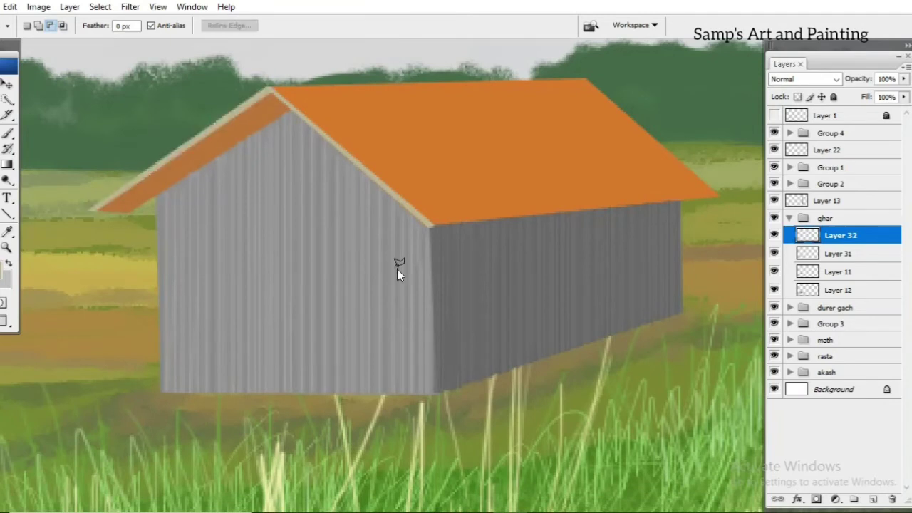
Switch to a lighter beige and fill a trim strip along the front eave
left_click(7, 282)
left_click(398, 143)
key("Return")
left_click(426, 221)
left_click(714, 188)
left_click(420, 216)
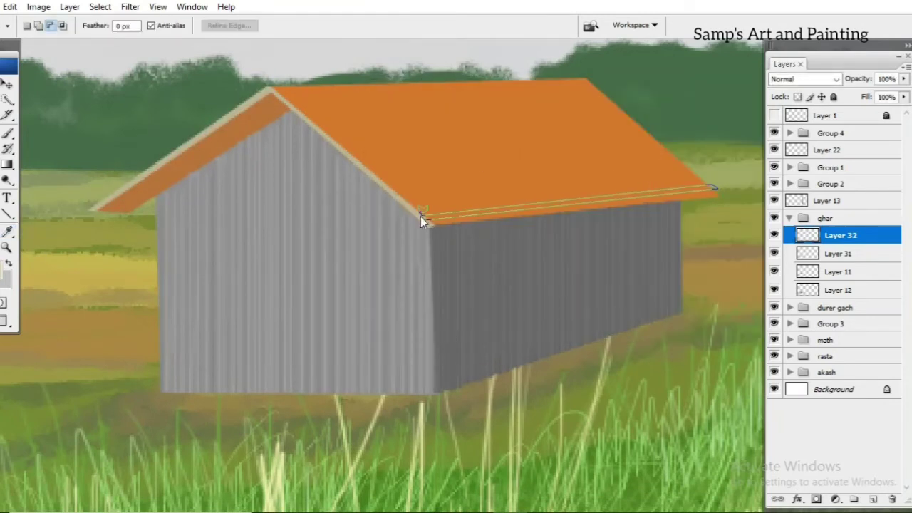
left_click(427, 220)
key("alt+BackSpace")
key("ctrl+d")
Refill the left gable and left roof edge strips with the lighter beige
left_click(268, 90)
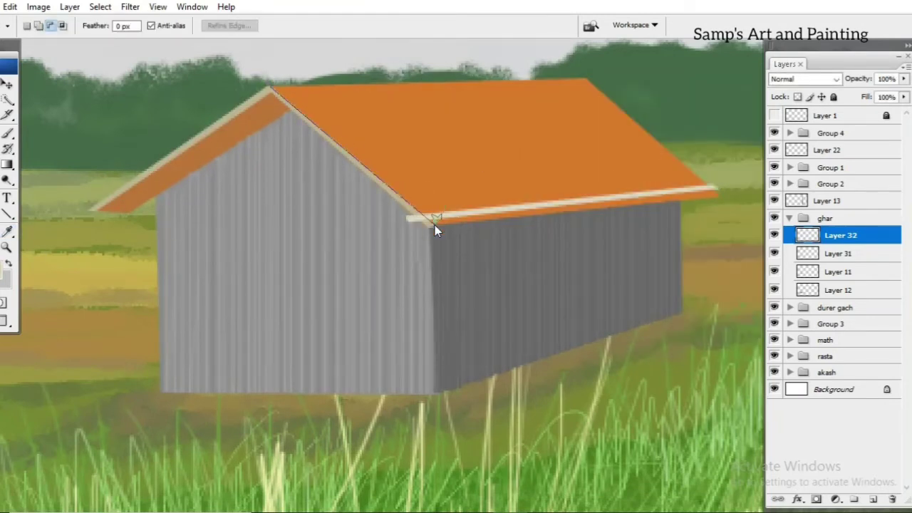
left_click(435, 225)
left_click(259, 86)
key("alt+BackSpace")
key("ctrl+d")
left_click(265, 88)
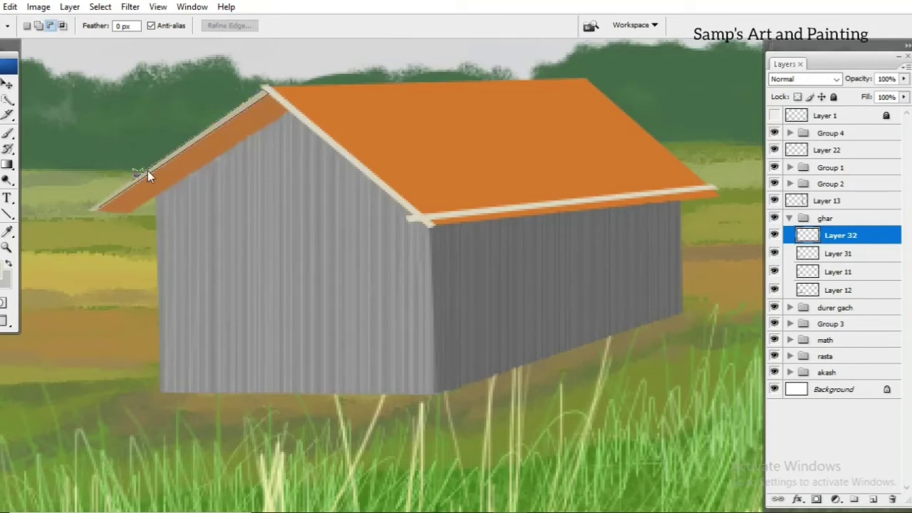
left_click(93, 208)
key("alt+BackSpace")
key("ctrl+d")
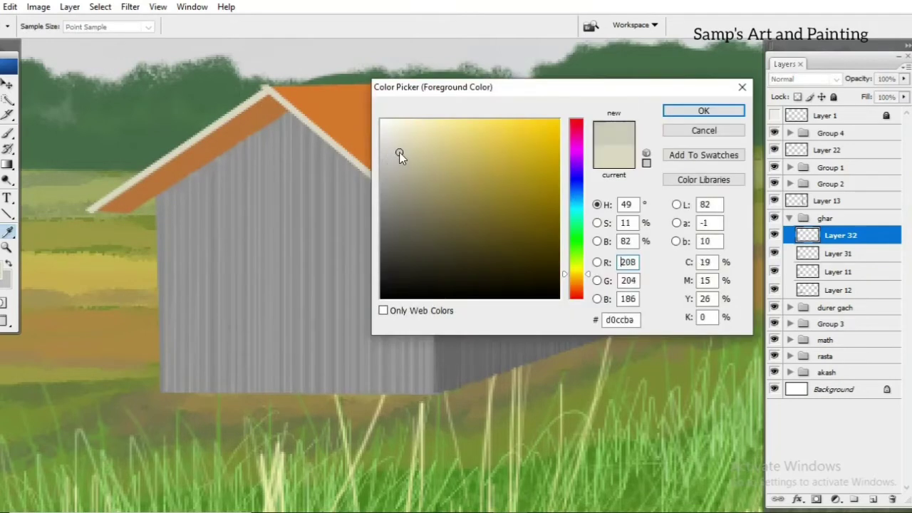
Fill a thin dark grey rafter stripe across the left roof overhang
left_click(284, 114)
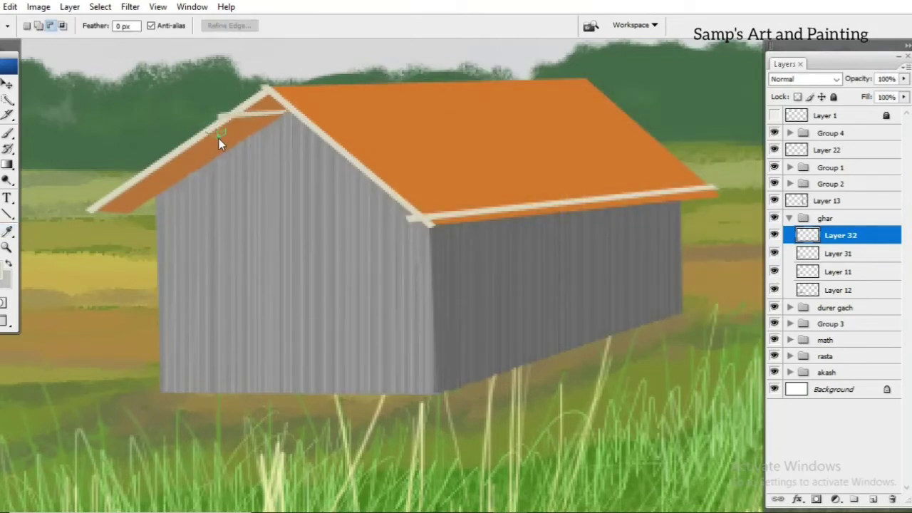
left_click(184, 142)
left_click(247, 135)
left_click(240, 142)
double_click(178, 148)
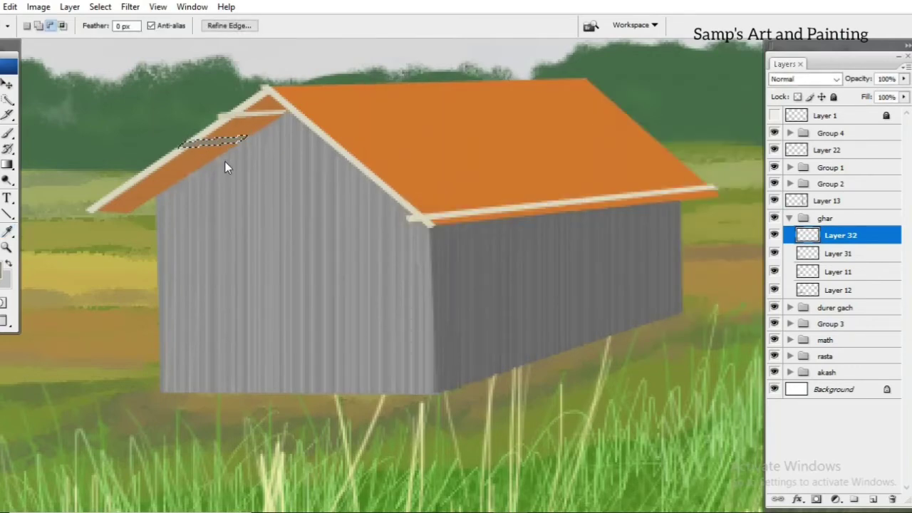
key("alt+BackSpace")
Add two more dark grey rafter stripes lower on the left overhang
left_click_drag(214, 142, 160, 178)
left_click(188, 146)
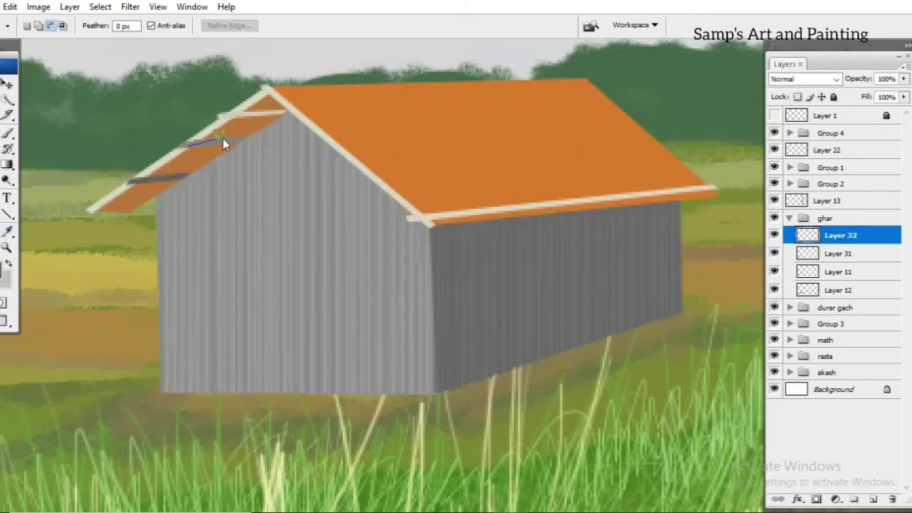
left_click(239, 139)
left_click(236, 144)
double_click(191, 147)
key("alt+BackSpace")
key("ctrl+d")
double_click(155, 206)
key("alt+BackSpace")
key("ctrl+d")
Fill small dark beam shapes near the roof peak
left_click(251, 112)
double_click(280, 108)
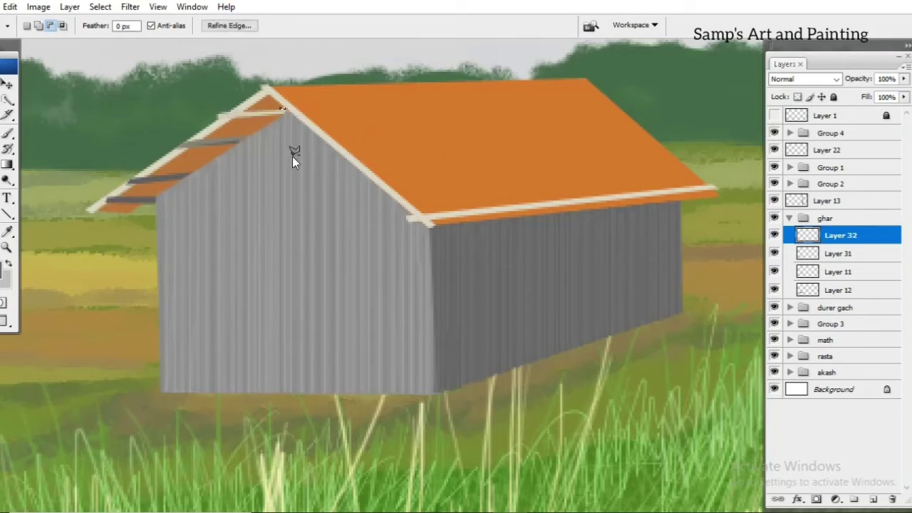
key("alt+BackSpace")
key("ctrl+d")
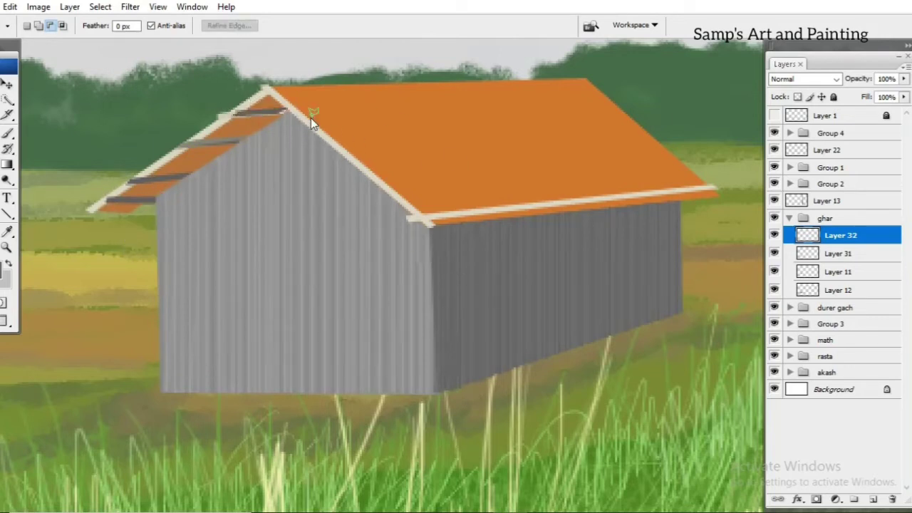
double_click(315, 122)
key("alt+BackSpace")
key("ctrl+d")
Fill two beam ends further down the gable edge
left_click(319, 154)
double_click(351, 154)
key("alt+BackSpace")
key("ctrl+d")
left_click(366, 185)
double_click(392, 193)
key("alt+BackSpace")
key("ctrl+d")
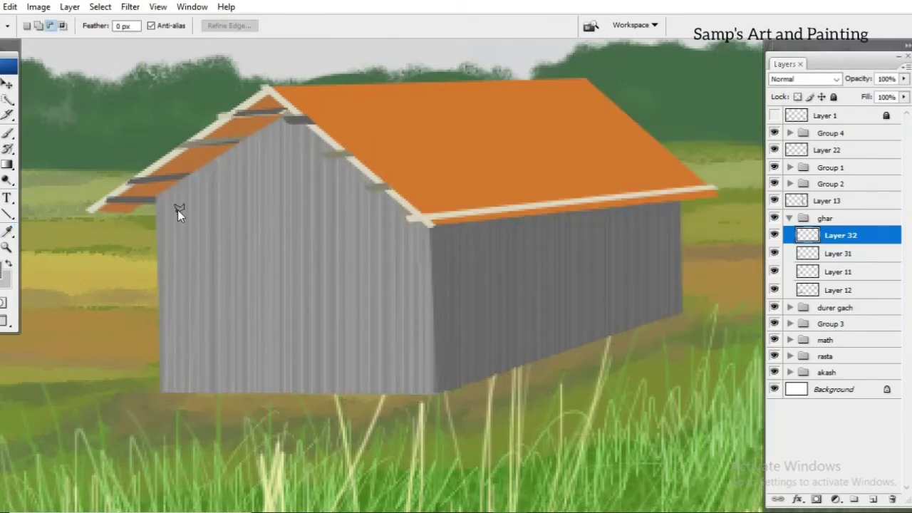
Discard the unfinished beam outline and add Layer 33 beneath the trim layer
scroll(127, 174, "up", 1)
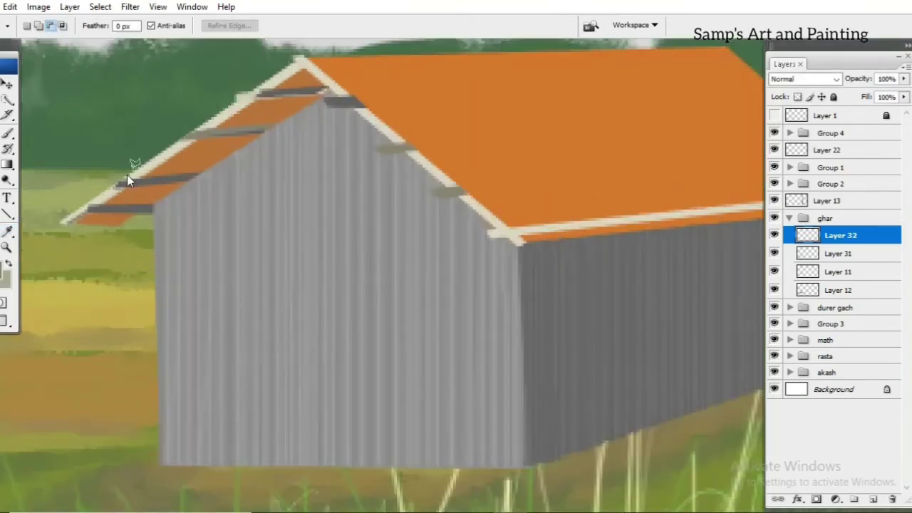
key("Escape")
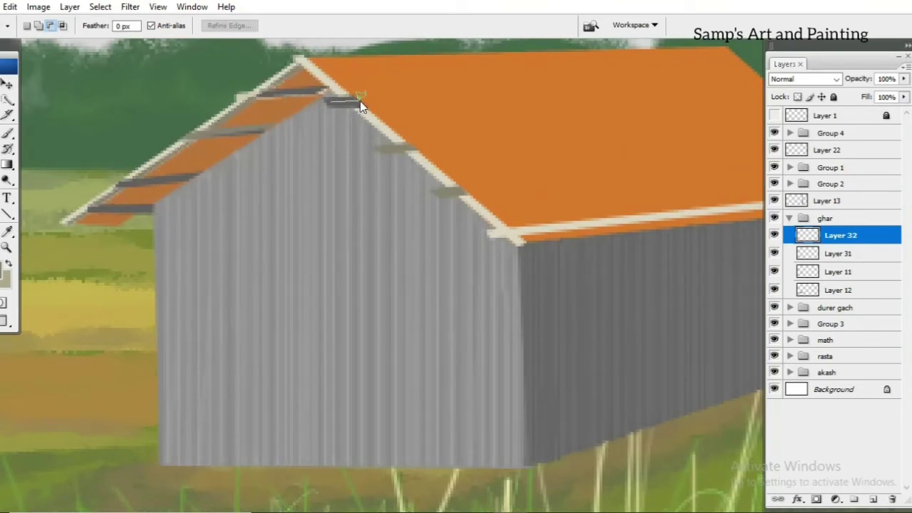
left_click_drag(352, 94, 461, 186)
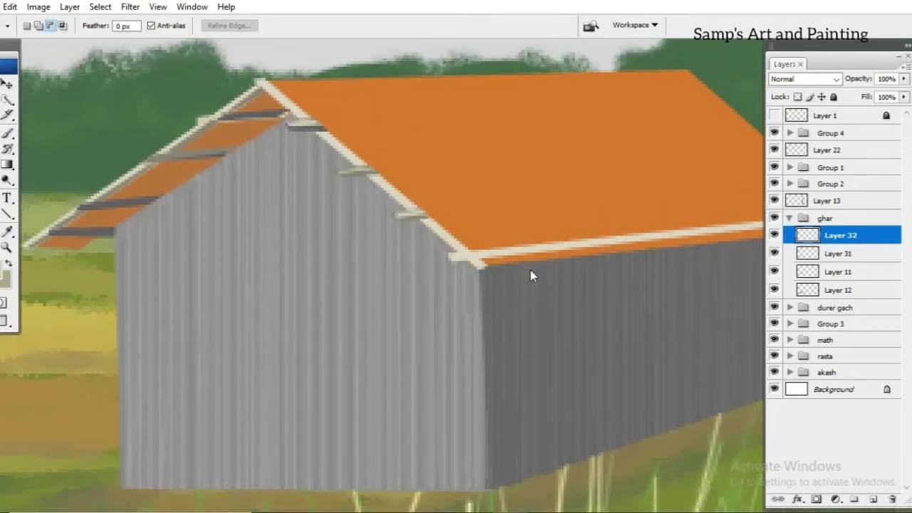
key("ctrl+d")
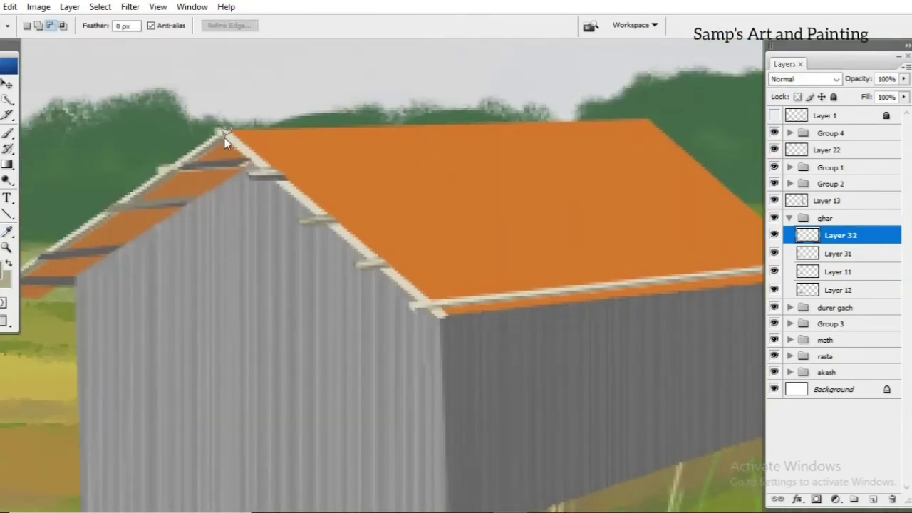
left_click(263, 169)
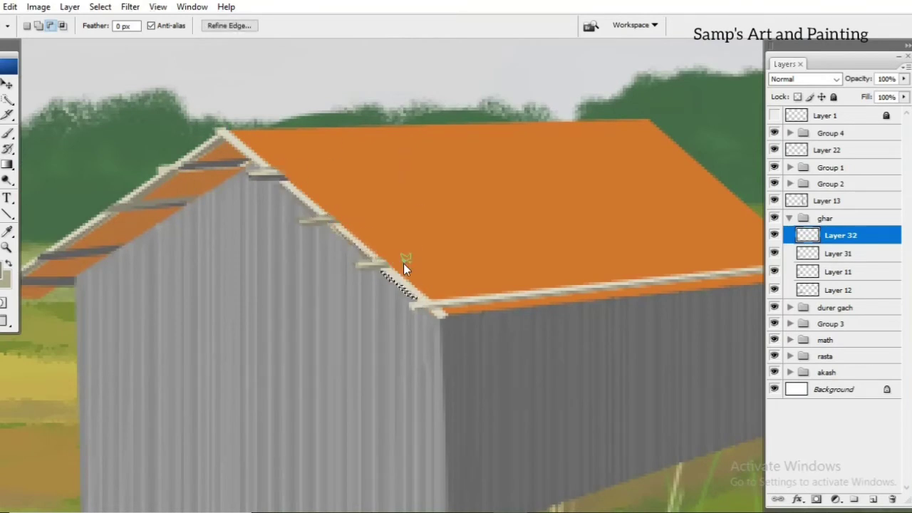
left_click(854, 499, "ctrl")
Pick a rust brown and fill darker shading bands across the left roof
left_click(5, 274)
left_click(527, 188)
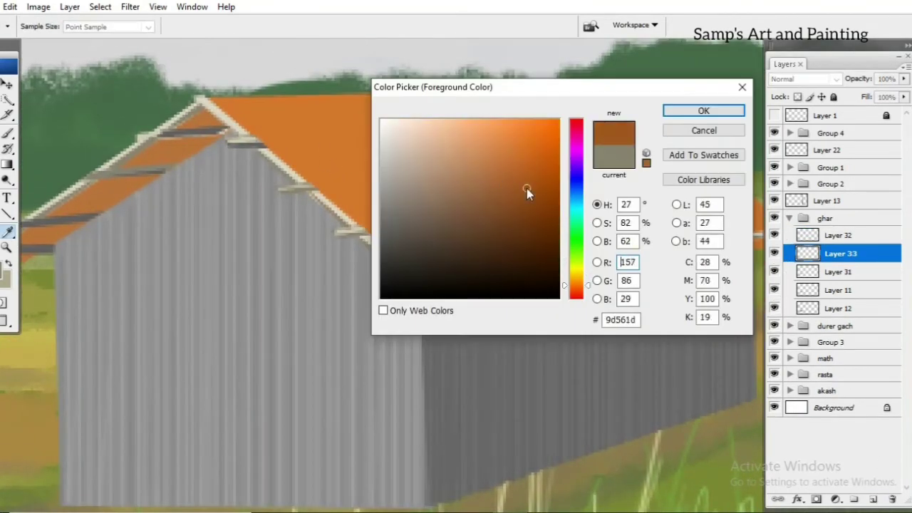
key("Return")
left_click(326, 173)
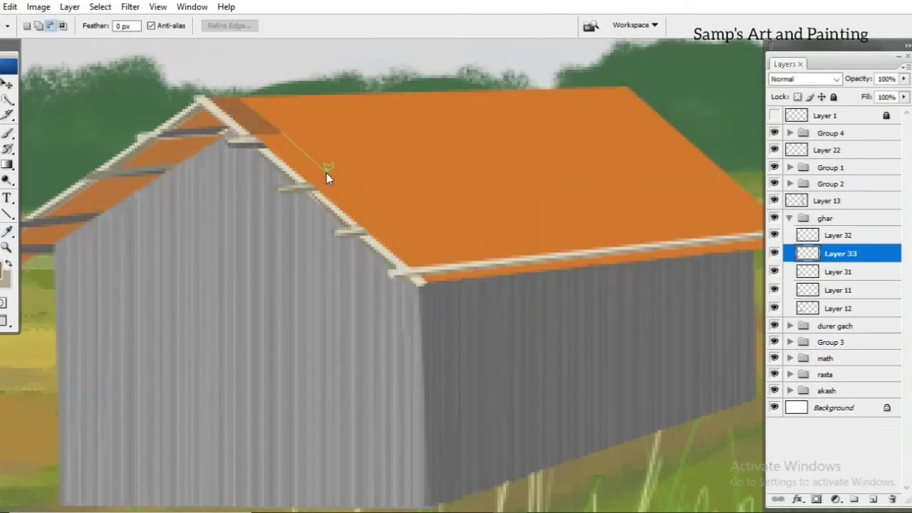
left_click(352, 161)
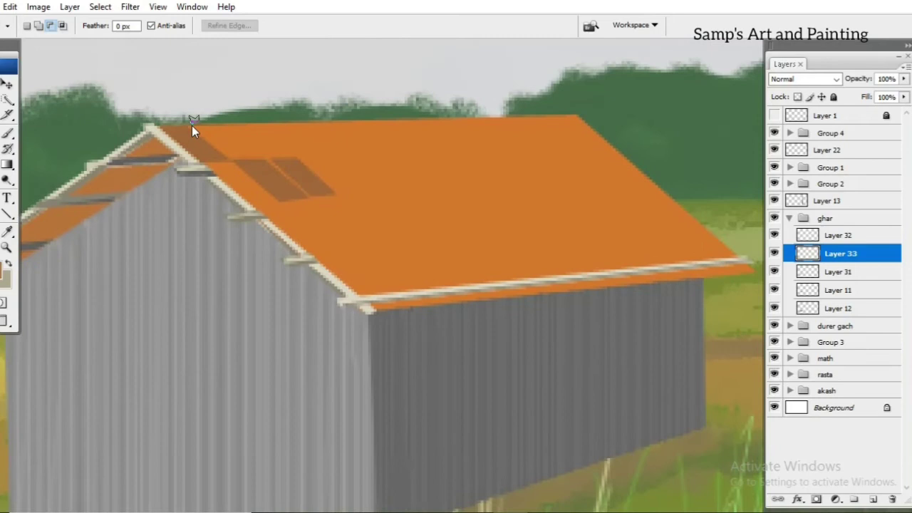
left_click(193, 126)
left_click(223, 126)
left_click(217, 164)
double_click(275, 202)
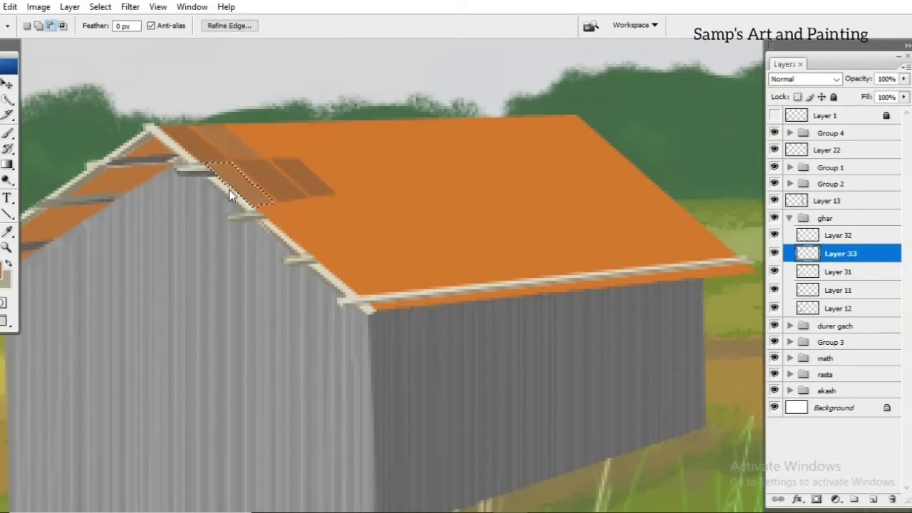
double_click(345, 165)
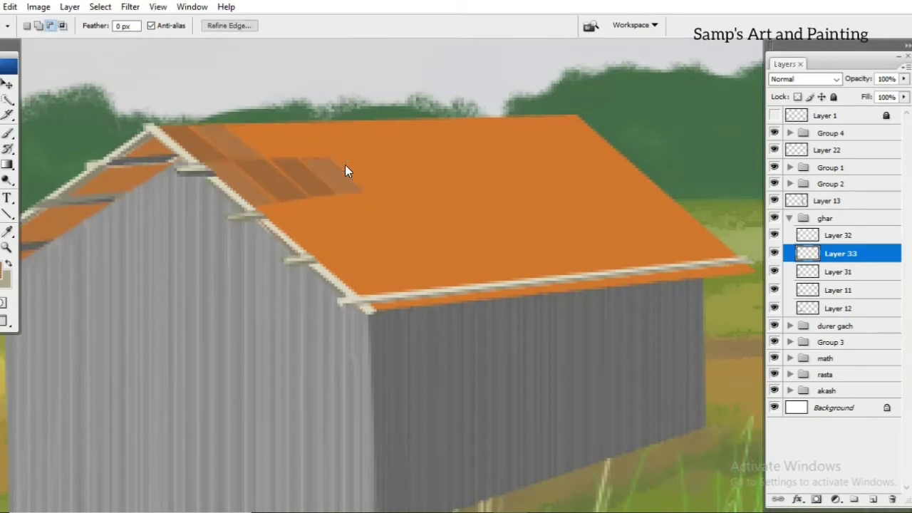
Fill lighter orange bands near the ridge and on the lower roof
left_click(5, 276)
left_click(702, 111)
left_click(228, 128)
left_click(289, 154)
left_click(231, 124)
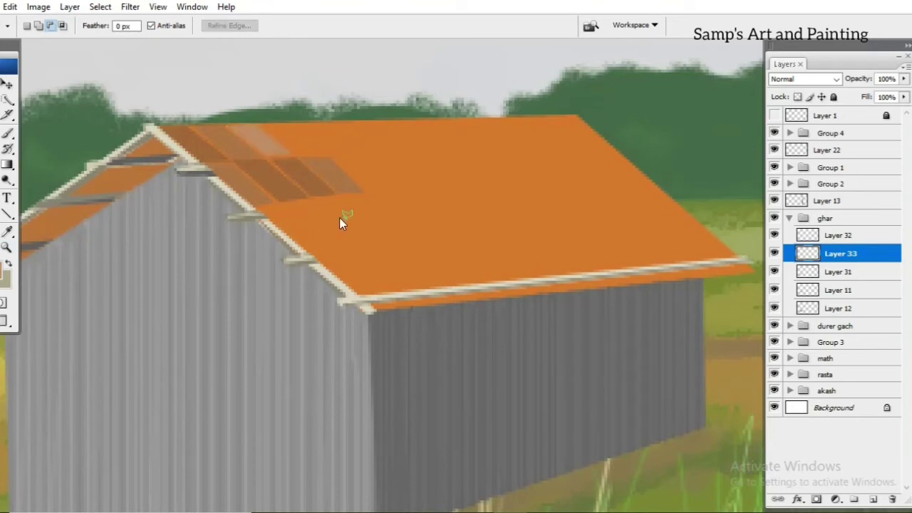
left_click(279, 204)
left_click(324, 245)
left_click(290, 203)
double_click(346, 238)
Add another lighter band near the ridge and a darker band near the eave
left_click(260, 124)
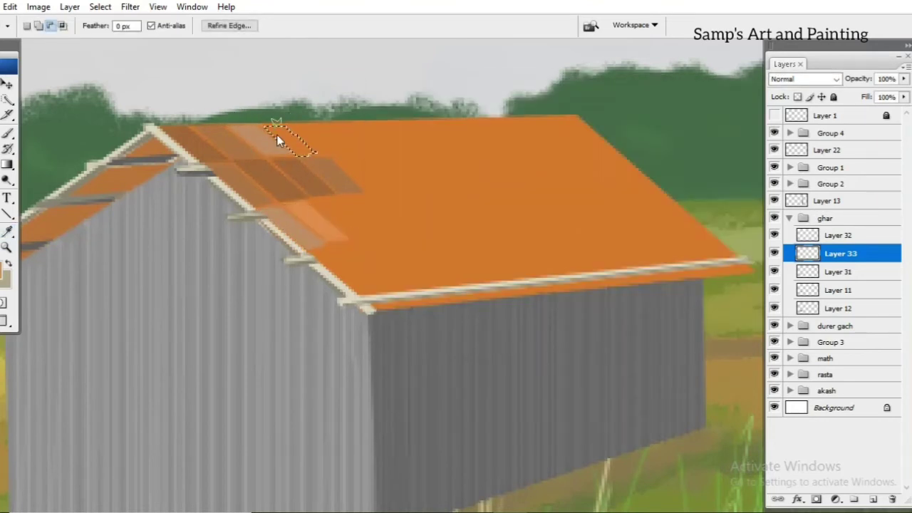
double_click(275, 139)
double_click(342, 238)
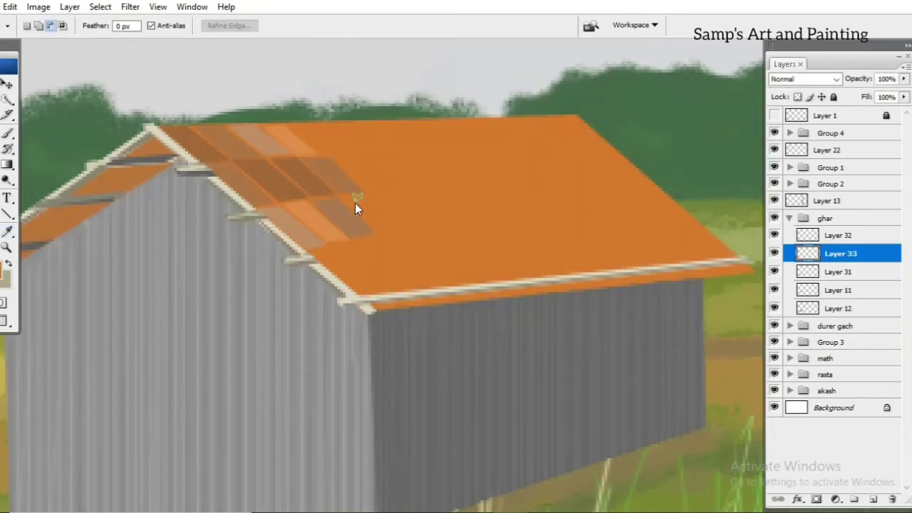
double_click(343, 152)
Fill darker brown patches mid-roof and along the eave
left_click(346, 194)
left_click(401, 227)
left_click(372, 230)
double_click(352, 227)
left_click(377, 286)
double_click(312, 251)
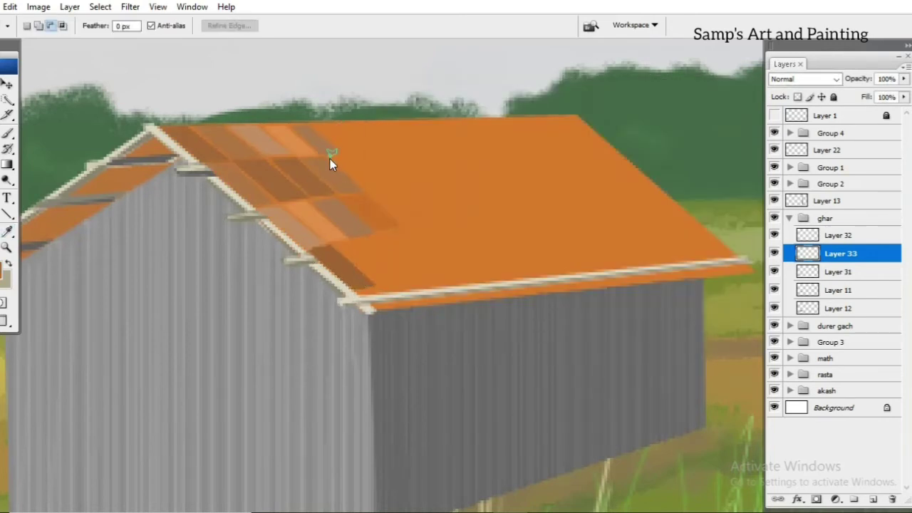
double_click(382, 188)
double_click(378, 282)
Fill two more roof patches with a lighter orange
left_click(6, 269)
left_click(672, 110)
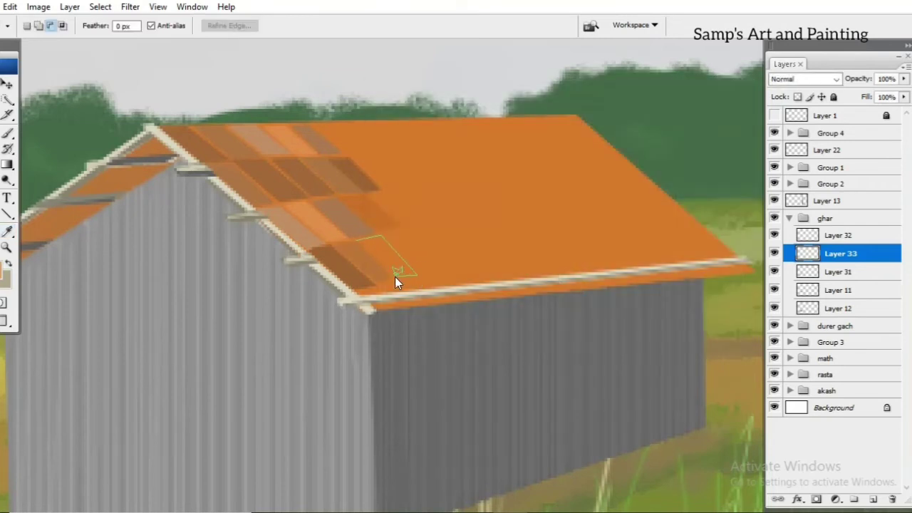
key("alt+BackSpace")
key("ctrl+d")
double_click(381, 214)
left_click(6, 269)
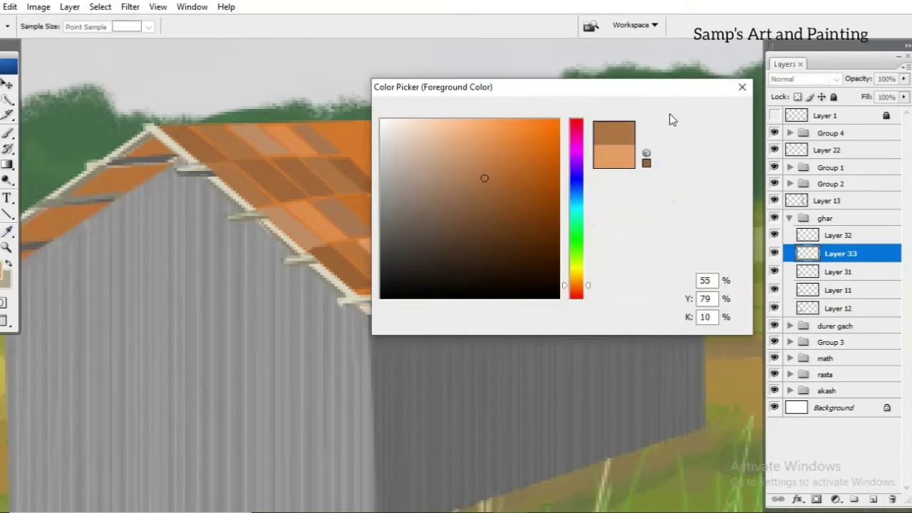
left_click(670, 116)
key("alt+BackSpace")
key("ctrl+d")
double_click(435, 270)
key("ctrl+d")
Stretch the tile patches and duplicate them twice across the right roof slope
key("ctrl+t")
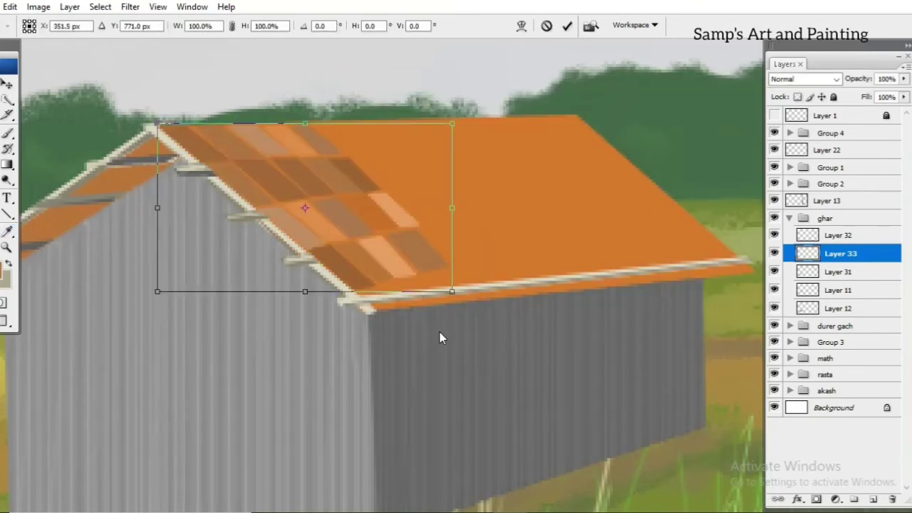
left_click_drag(451, 121, 474, 119)
key("Return")
left_click_drag(841, 253, 853, 498)
key("v")
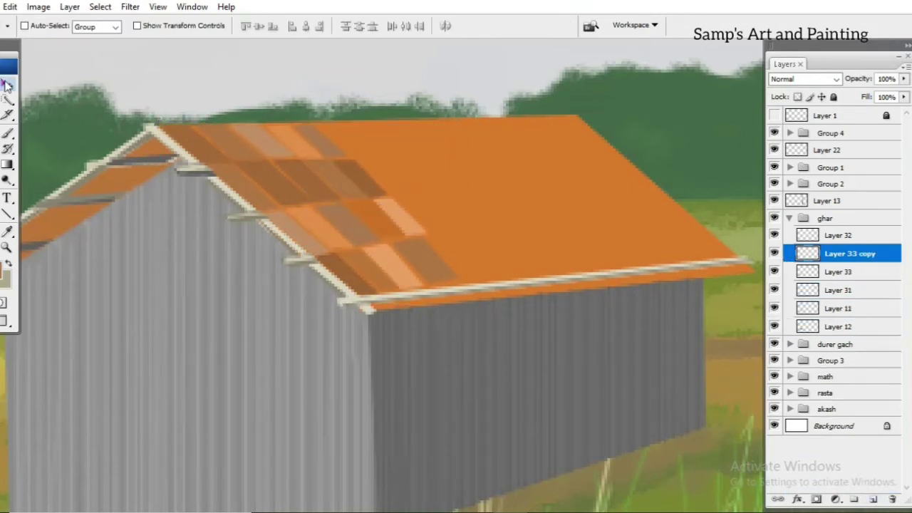
left_click_drag(399, 242, 517, 237)
left_click_drag(849, 252, 853, 499)
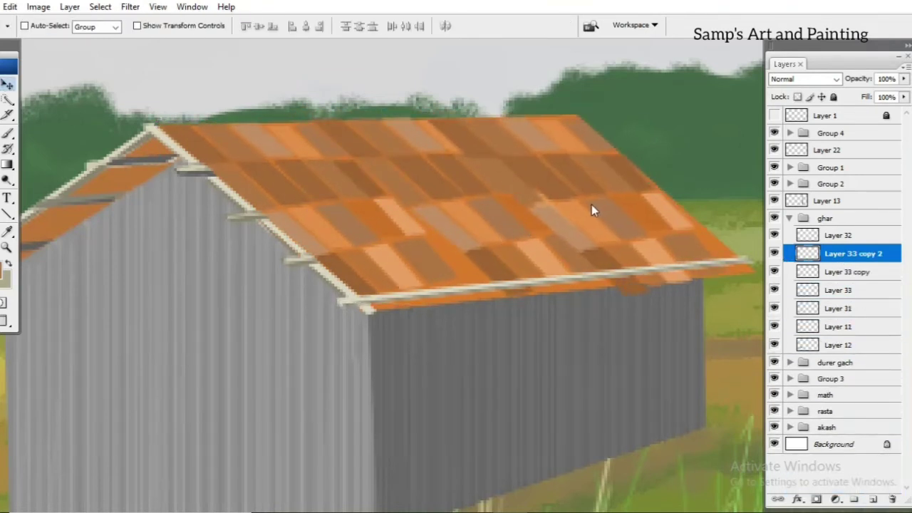
left_click_drag(517, 237, 600, 200)
Tilt the copied tiles to the roof angle and erase the overhang past the right edge
key("ctrl+t")
left_click_drag(751, 302, 671, 203)
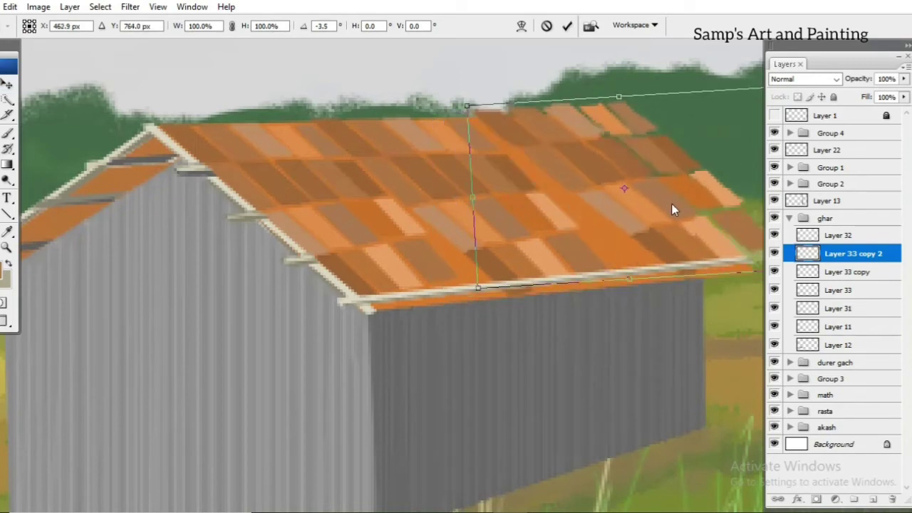
scroll(671, 203, "right", 3)
key("Return")
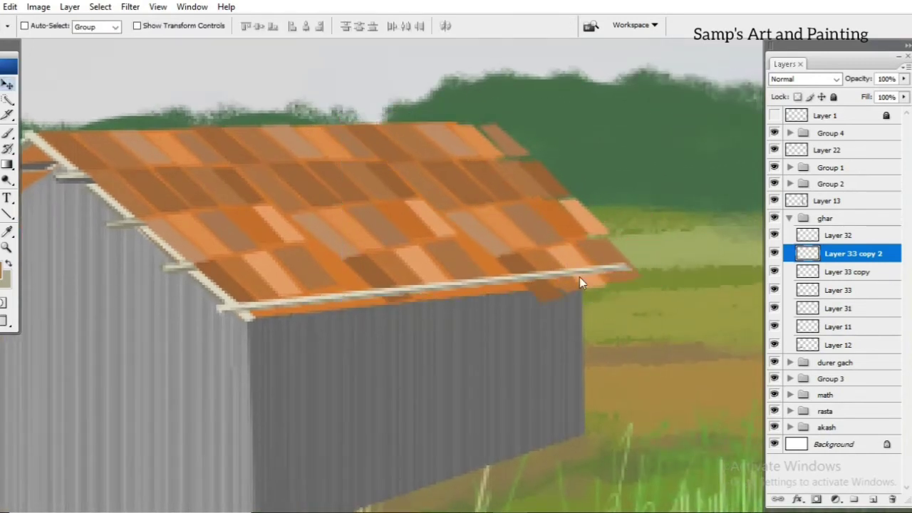
key("e")
left_click_drag(474, 128, 633, 248)
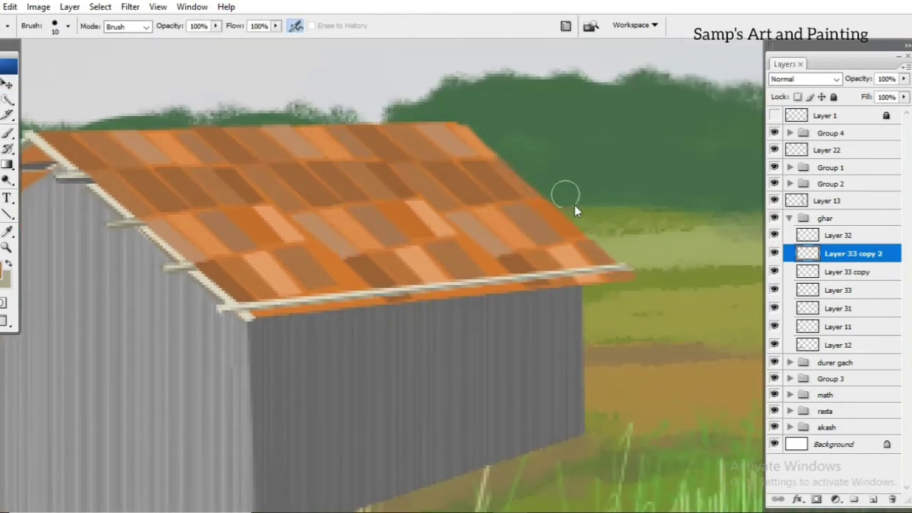
Pan back to the left roof edge and select the original tile layer, Layer 33
scroll(574, 205, "left", 5)
key("l")
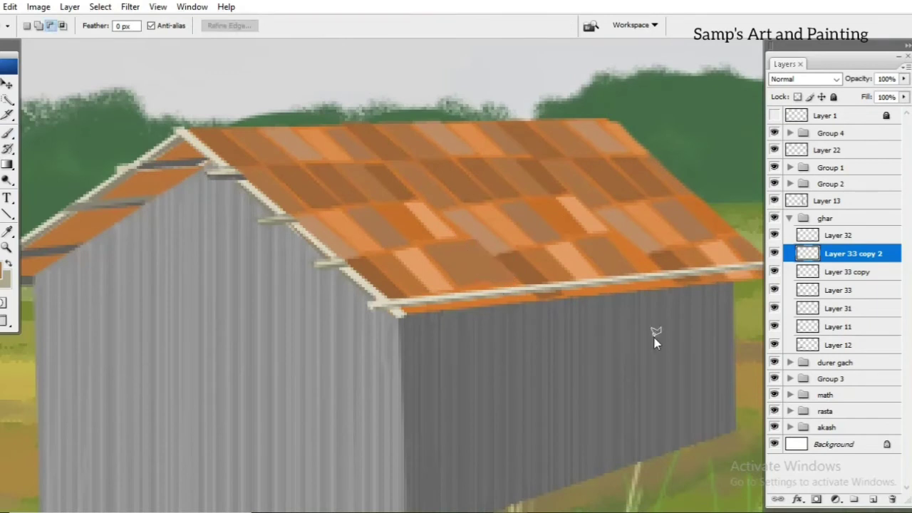
scroll(576, 252, "left", 5)
left_click(277, 182)
left_click(356, 186)
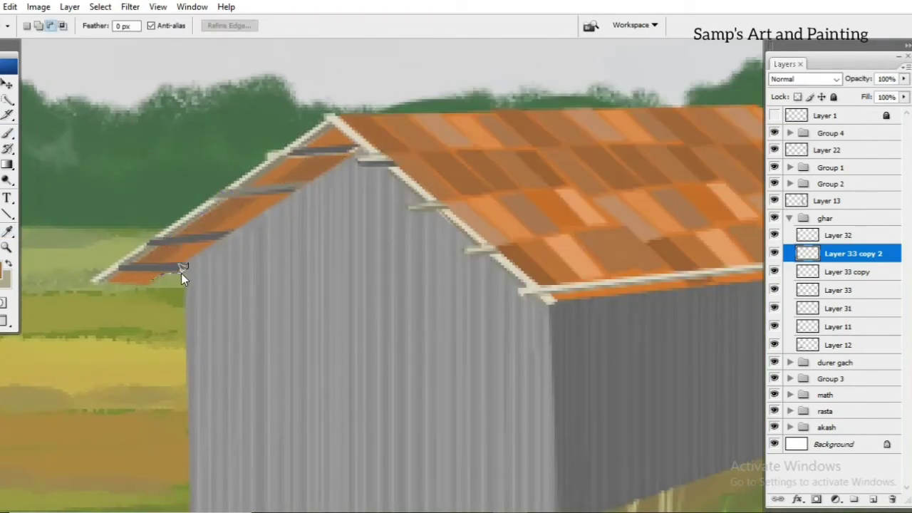
scroll(185, 310, "down", 1)
scroll(478, 255, "down", 1)
scroll(387, 311, "down", 2)
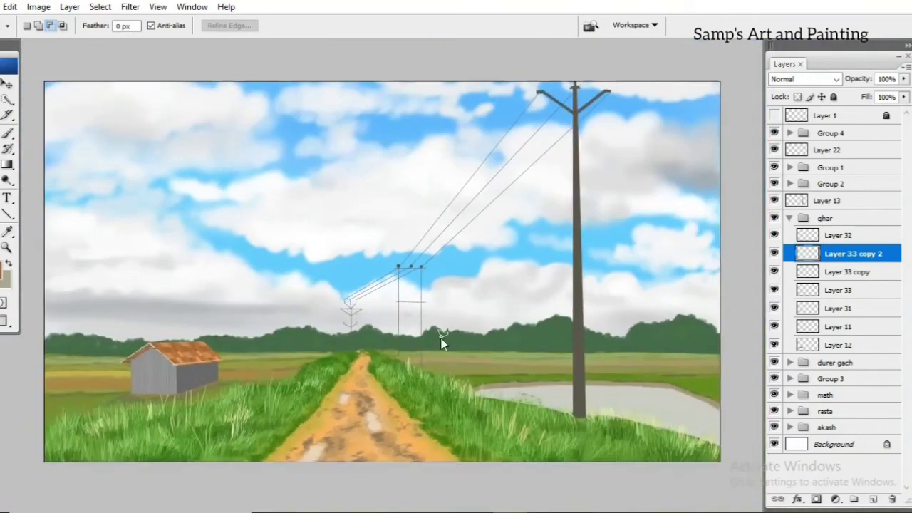
left_click(783, 308)
left_click(784, 290)
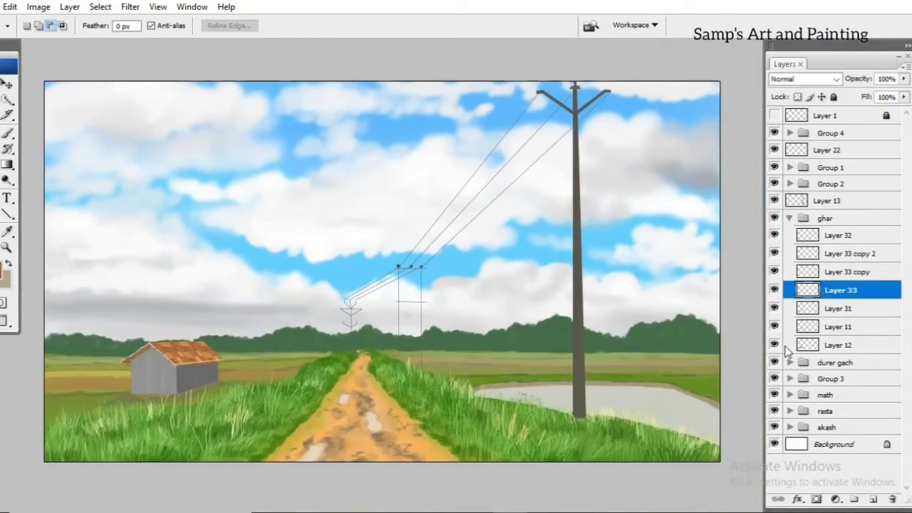
Fill the roof-peak trim on Layer 32 with light beige
left_click(783, 235)
scroll(143, 365, "up", 4)
left_click(5, 272)
left_click(405, 165)
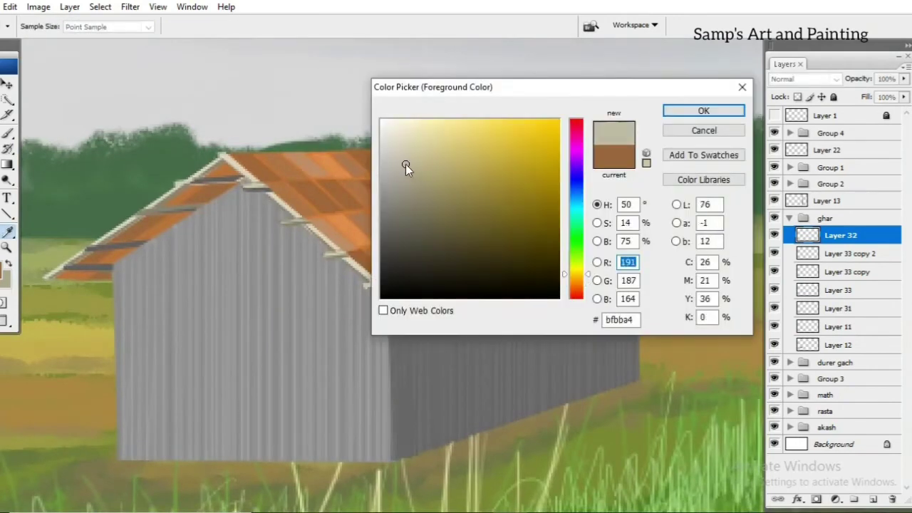
key("Return")
key("l")
scroll(205, 138, "up", 2)
key("alt+BackSpace")
key("ctrl+d")
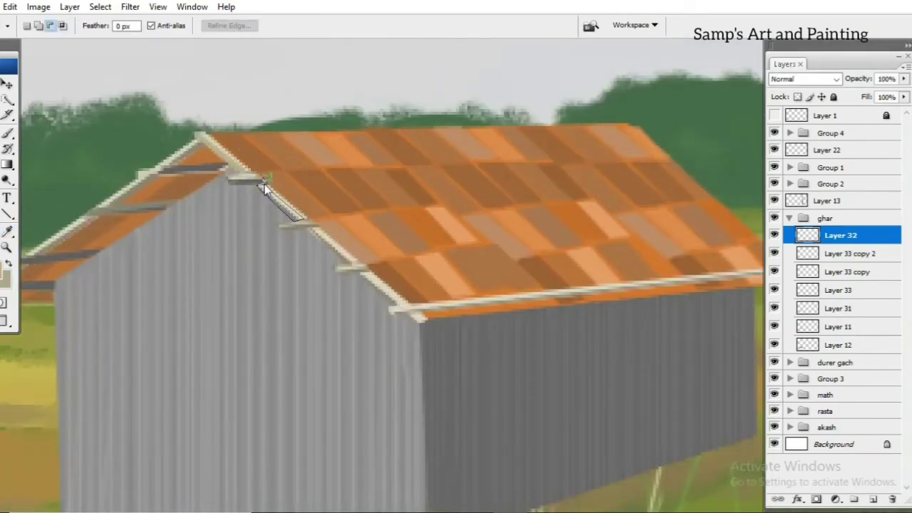
Outline the gable-edge trim and lock Layer 32's transparency for brush shading
left_click(316, 227)
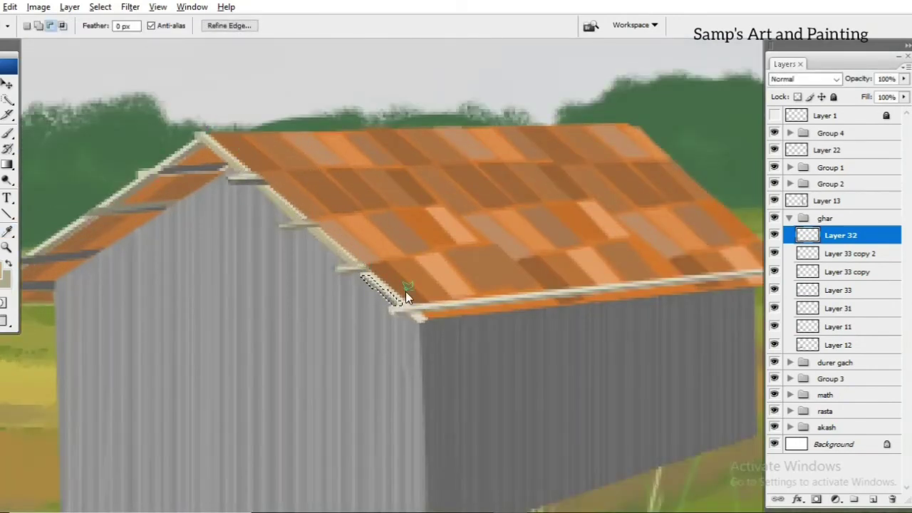
left_click_drag(405, 291, 256, 269)
left_click(797, 96)
key("b")
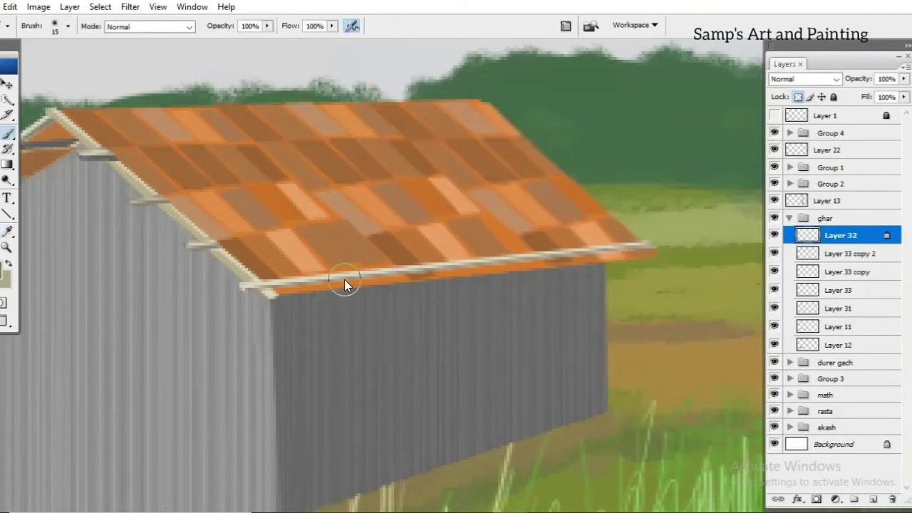
key("bracketright")
key("bracketright")
Pick a darker olive-beige shade and a smaller brush for the eave and left gable
left_click_drag(161, 291, 311, 287)
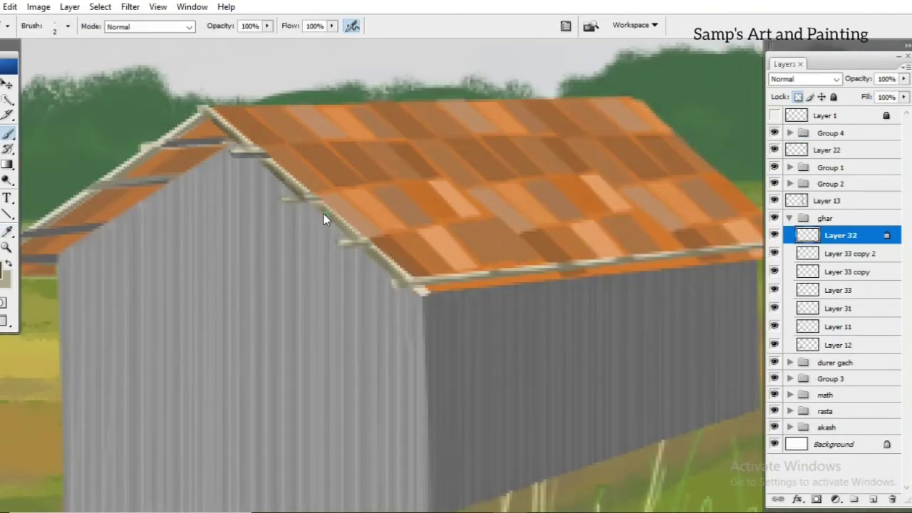
key("bracketleft")
left_click_drag(77, 181, 294, 195)
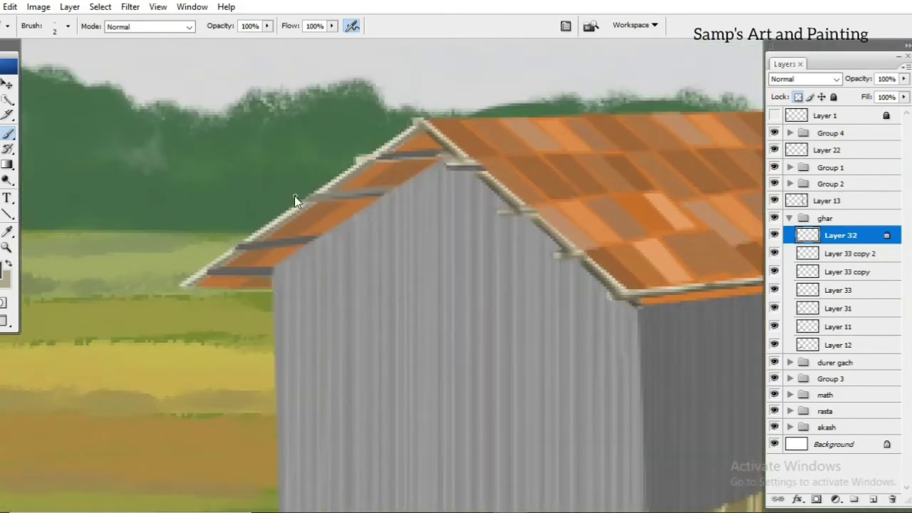
left_click(5, 273)
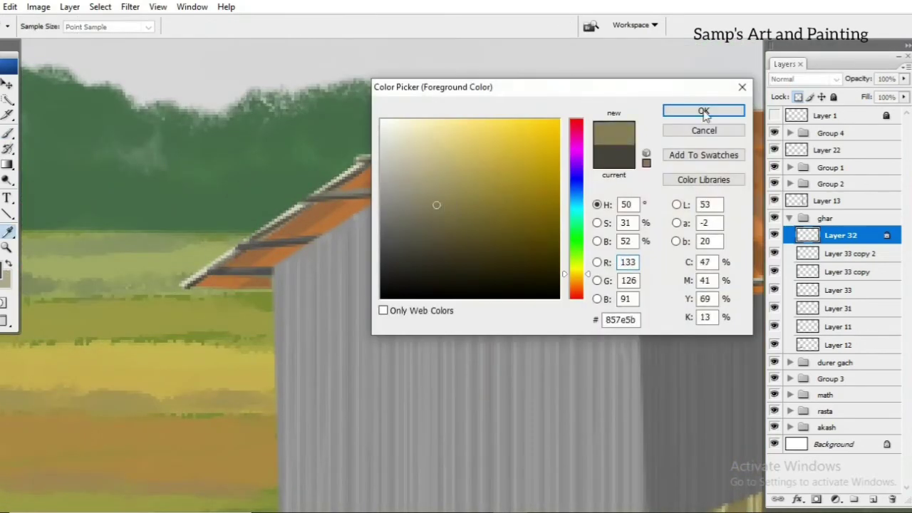
left_click(428, 173)
left_click(702, 112)
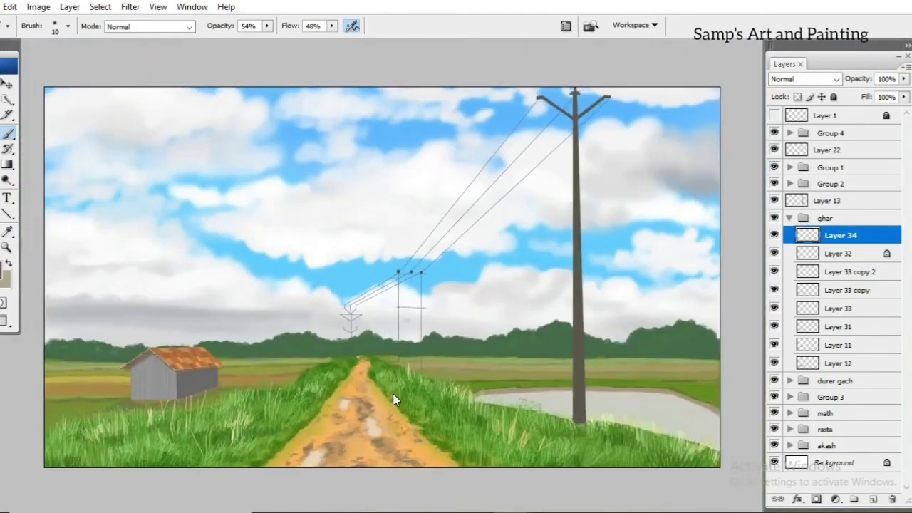
Move the hut group below Group 3 and open Group 3's layers
left_click(790, 218)
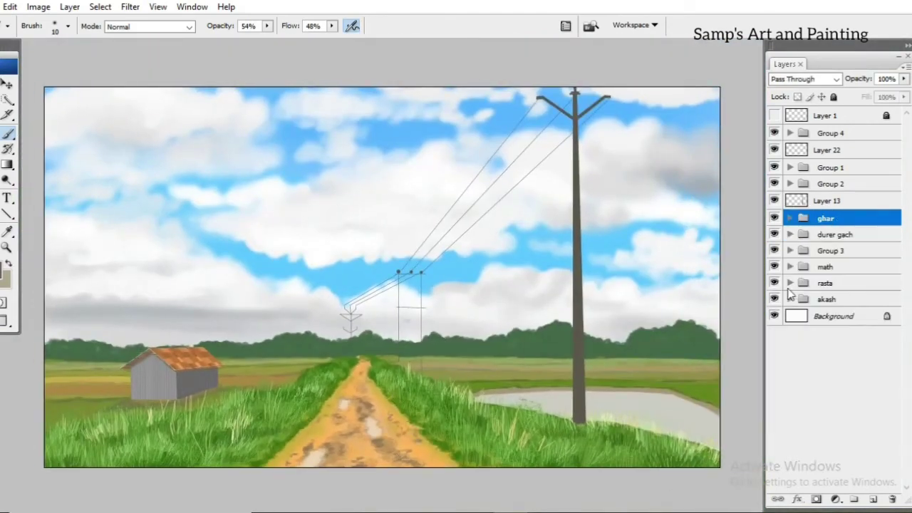
mouse_move(825, 218)
left_mouse_down()
mouse_move(812, 243)
mouse_move(824, 265)
left_mouse_up()
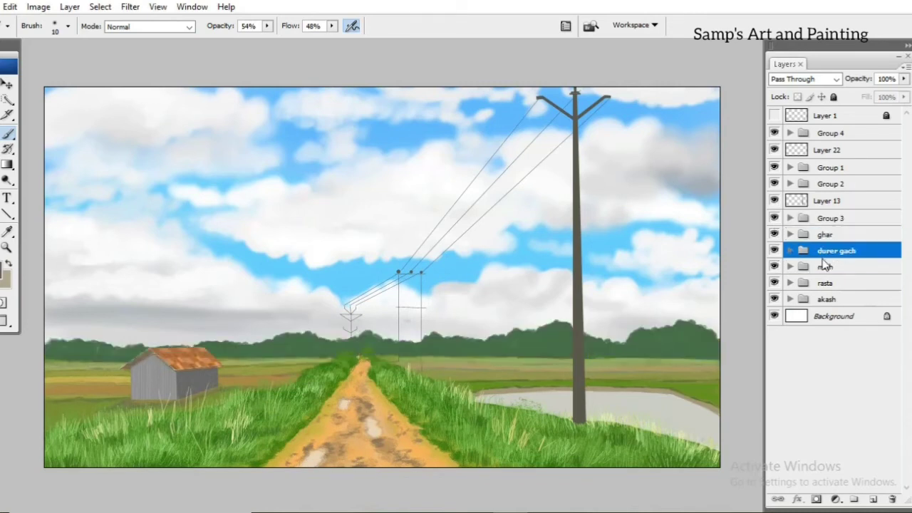
key("v")
left_click(789, 251)
left_click(404, 354, "ctrl")
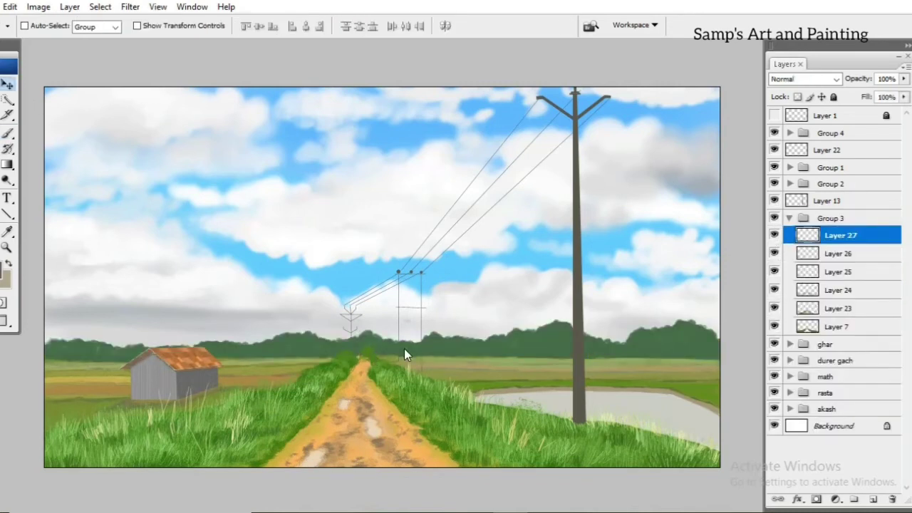
left_click(774, 235)
Browse Group 3's grass layers and select Layer 27
left_click(832, 327)
key("b")
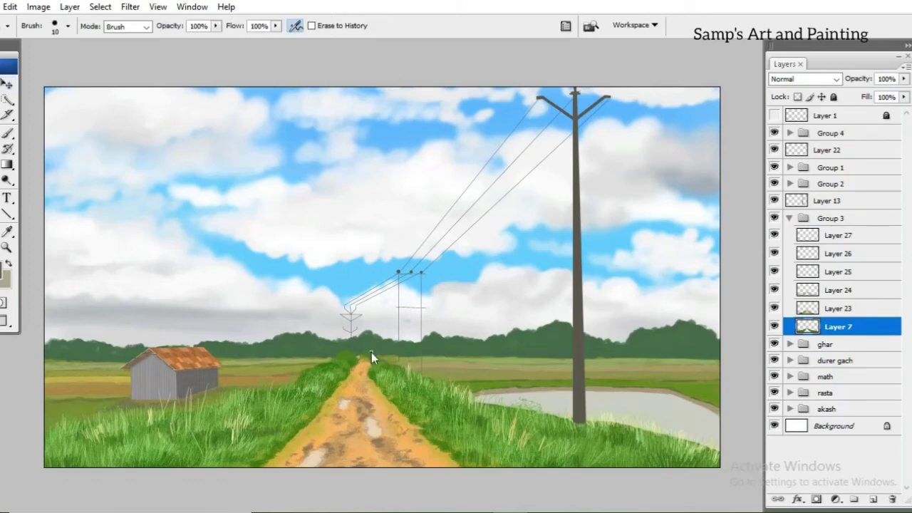
key("v")
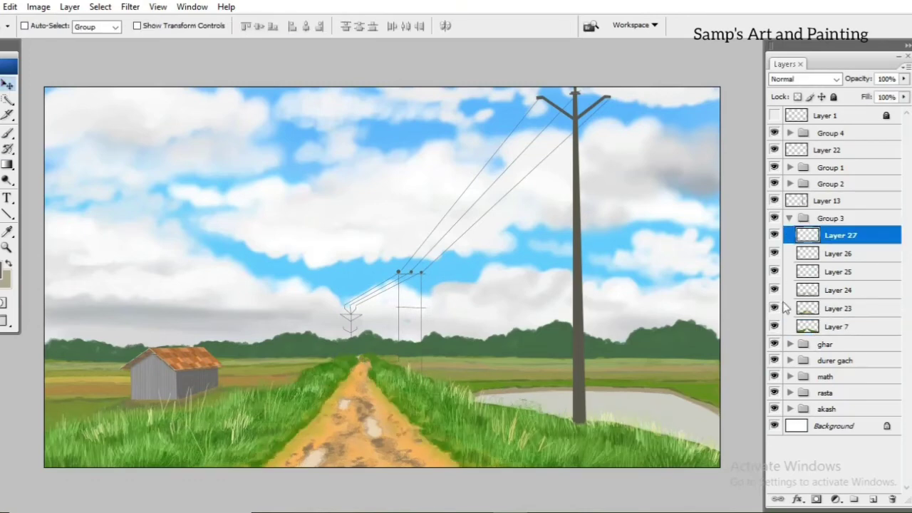
left_click(826, 330)
key("alt+bracketleft")
key("alt+bracketleft")
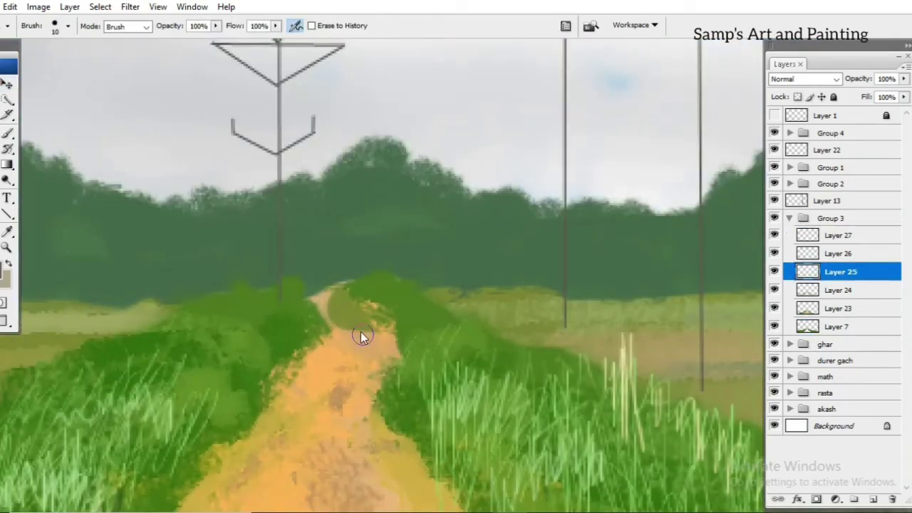
left_click(832, 291)
key("alt+bracketleft")
key("alt+bracketleft")
left_click(841, 243)
Paint the road's far end paler with a new brush at 100% opacity and flow
key("b")
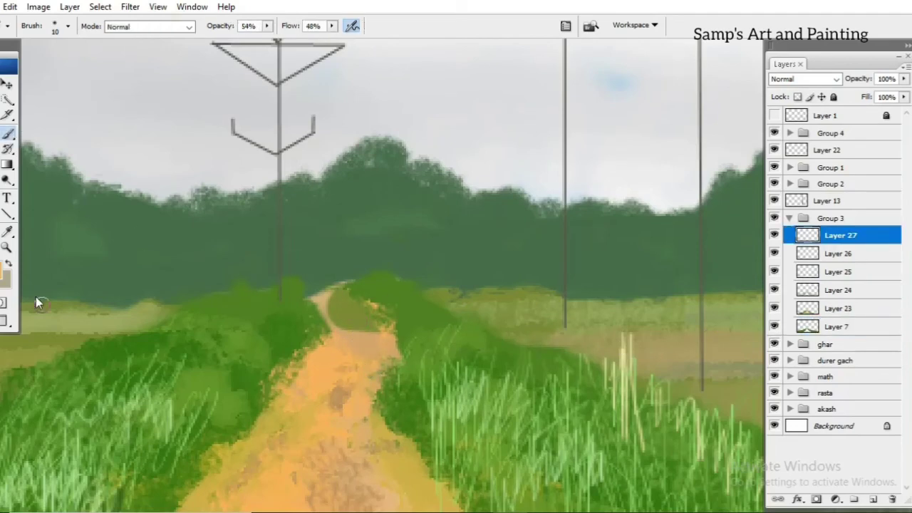
key("F5")
scroll(863, 286, "down", 5)
left_click(905, 145)
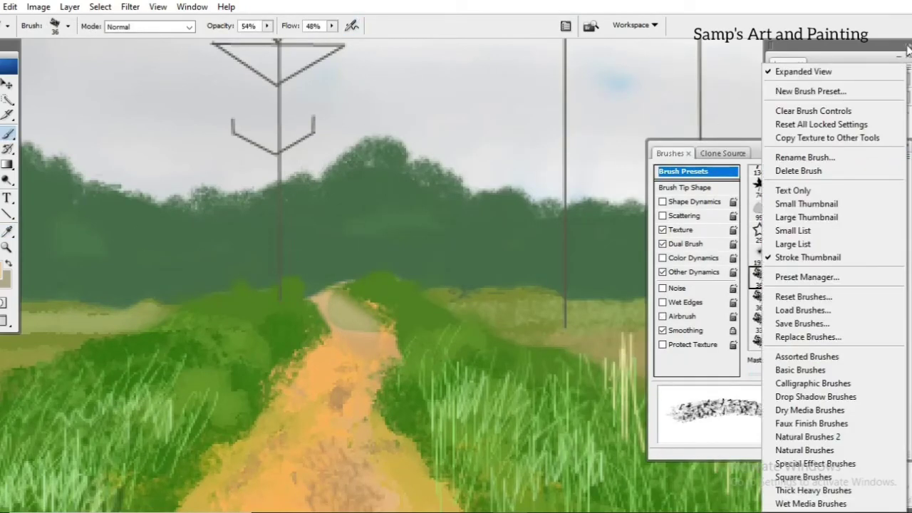
left_click(826, 276)
key("F5")
key("0")
key("shift+0")
left_click_drag(336, 314, 369, 332)
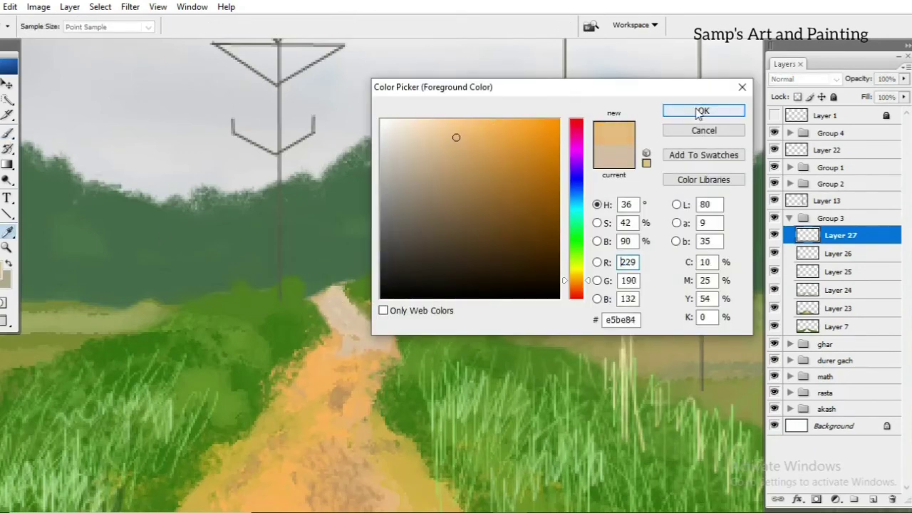
key("ctrl+0")
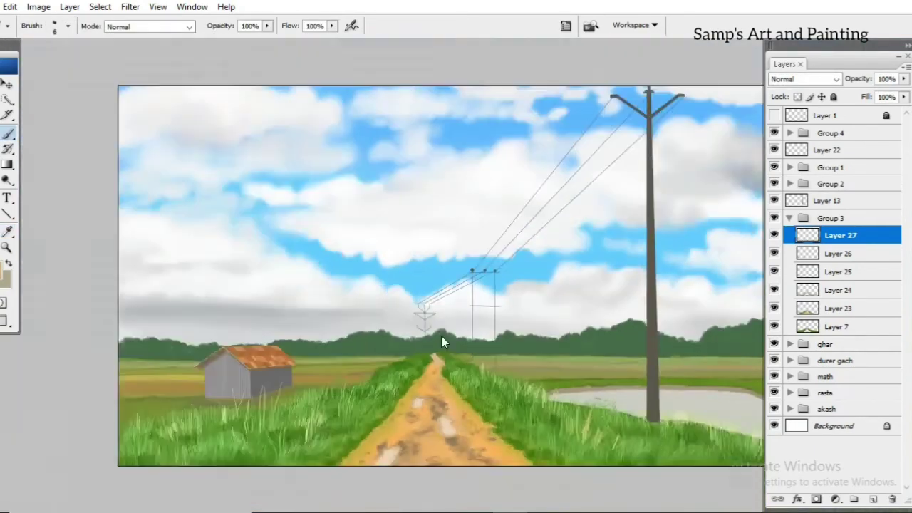
Squash the distant trees group slightly shorter
left_click(835, 251)
key("ctrl+t")
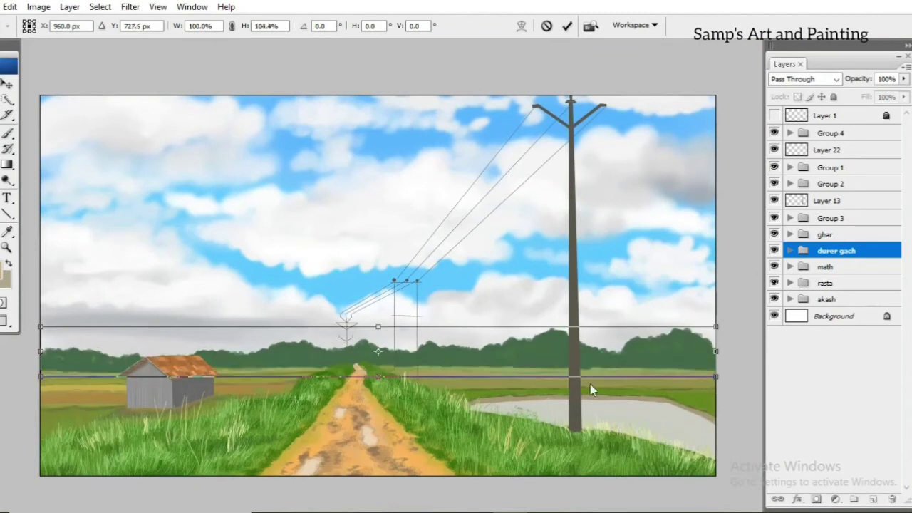
left_click_drag(378, 327, 378, 335)
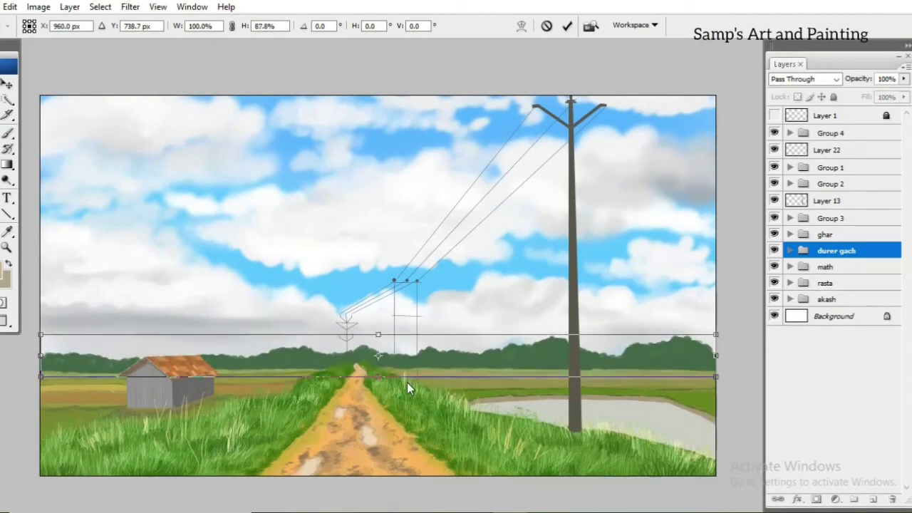
key("Return")
Hide one tree layer and stretch Layer 21's tree line slightly taller
left_click(790, 250)
left_click(840, 267)
left_click(775, 304)
key("ctrl+t")
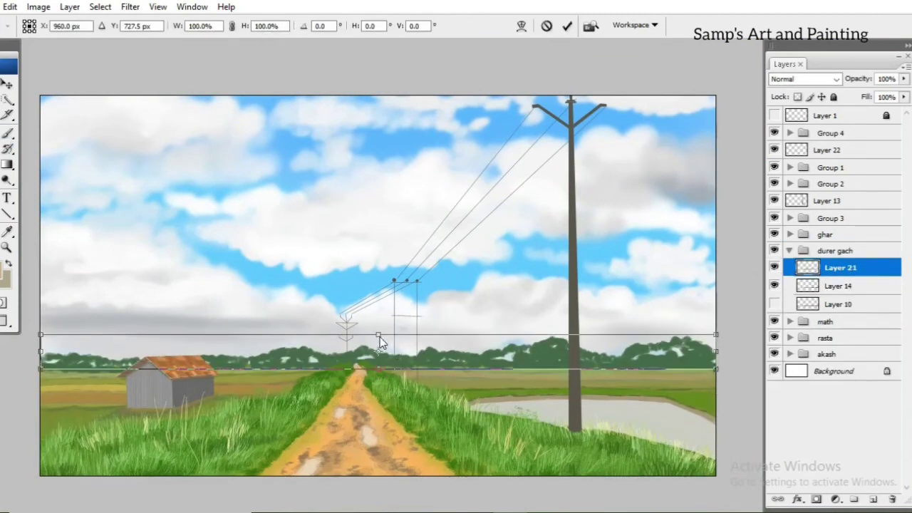
mouse_move(378, 332)
left_mouse_down()
mouse_move(378, 301)
mouse_move(378, 329)
left_mouse_up()
key("Return")
Make Layer 10's trees visible again and apply a transform to them
left_click(837, 304)
left_click(775, 304)
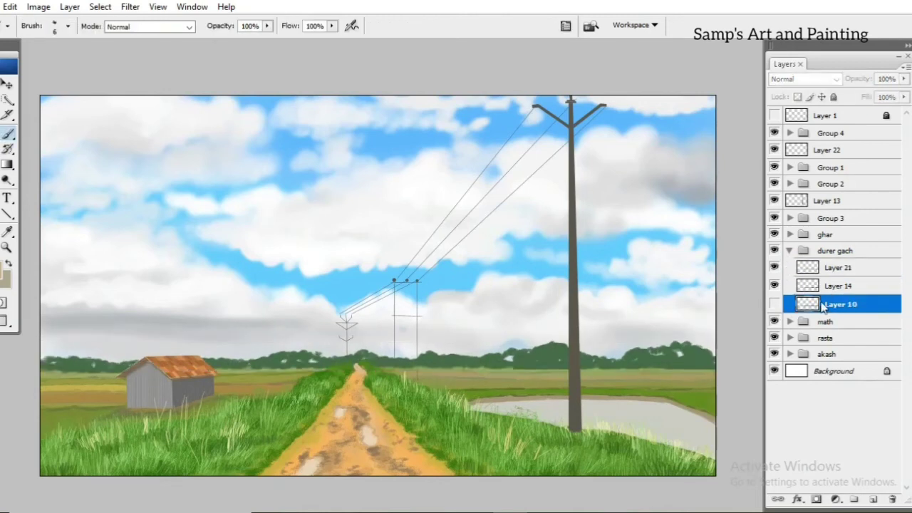
key("ctrl+t")
key("Return")
left_click(790, 250)
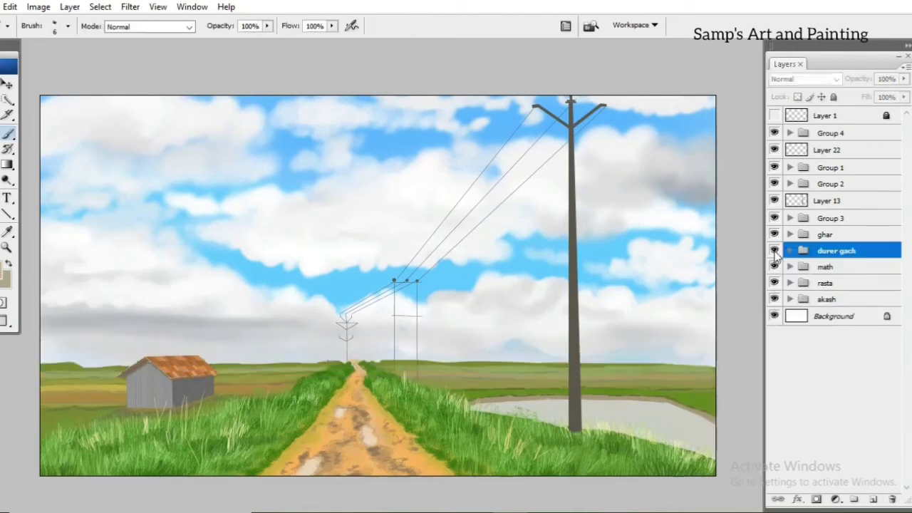
key("e")
left_click(789, 251)
Step between Layers 10, 14 and 21, then expand the math group
left_click(840, 304)
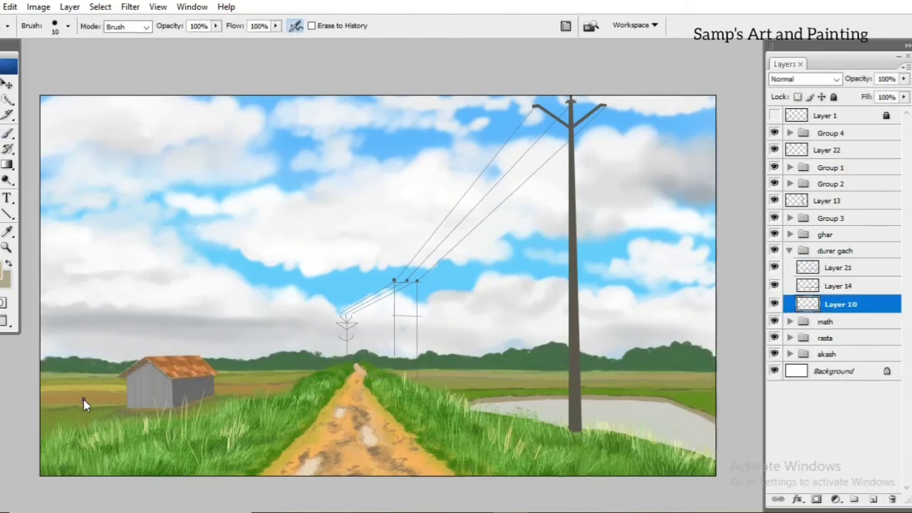
key("alt+bracketright")
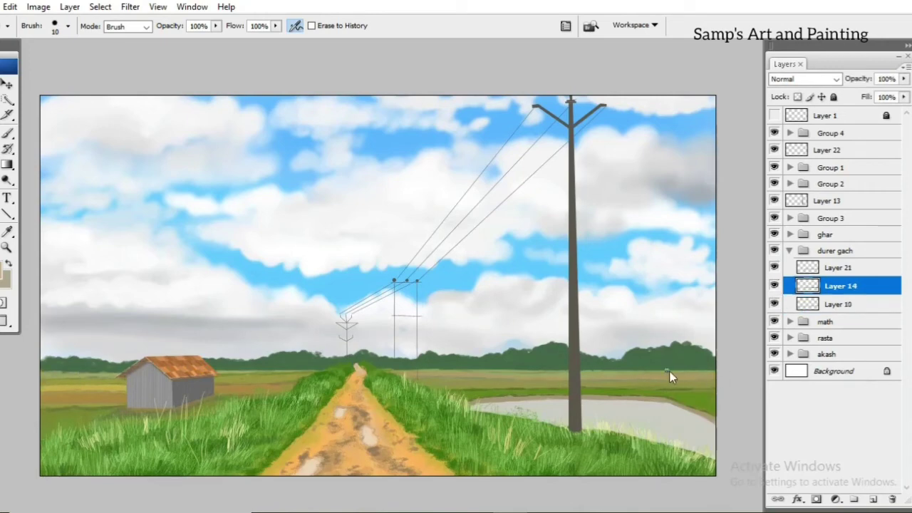
key("alt+bracketleft")
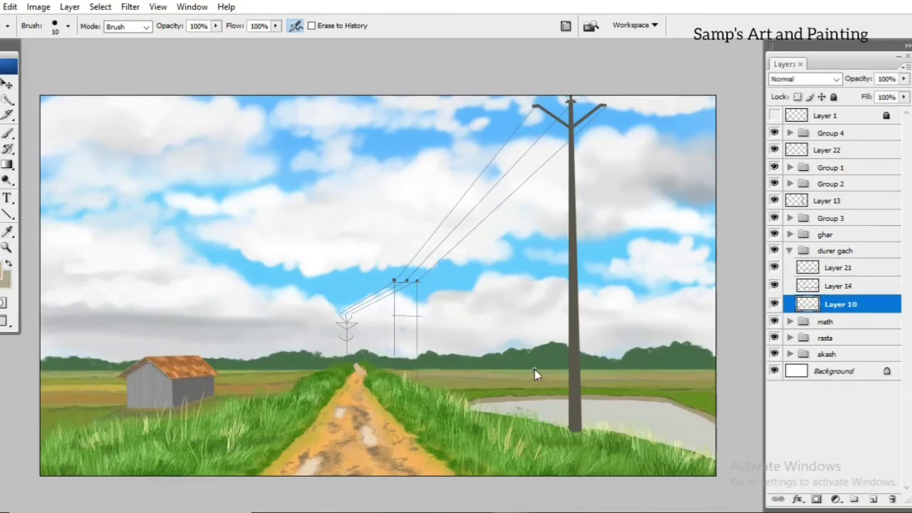
left_click_drag(534, 369, 337, 378)
left_click(828, 289)
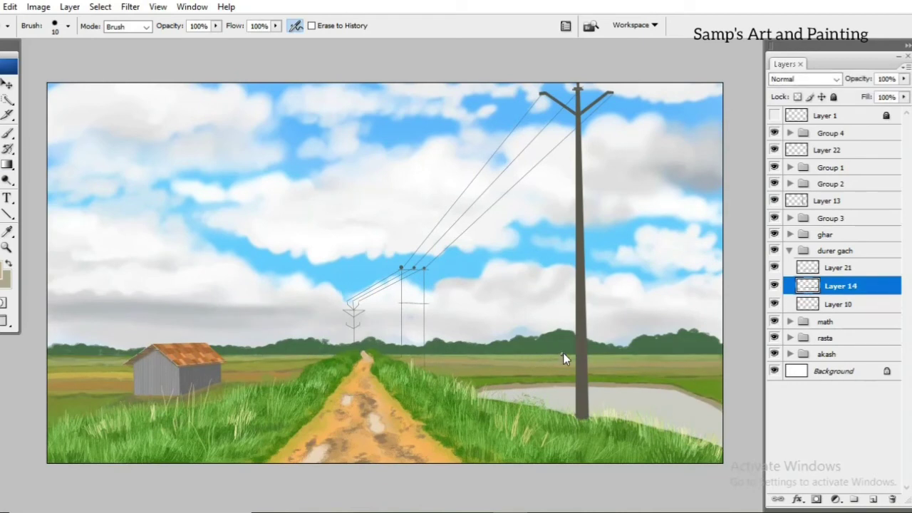
key("alt+bracketright")
key("alt+bracketleft")
key("alt+bracketleft")
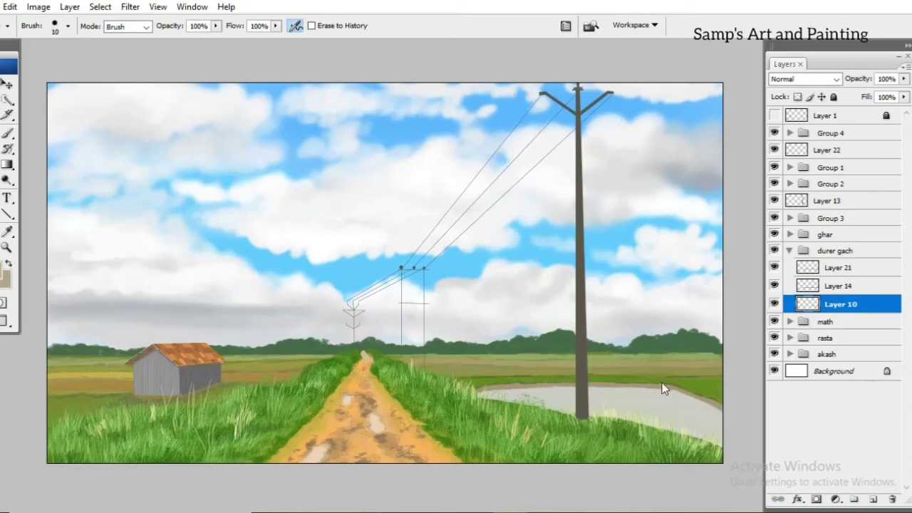
key("alt+bracketright")
left_click(698, 364, "ctrl")
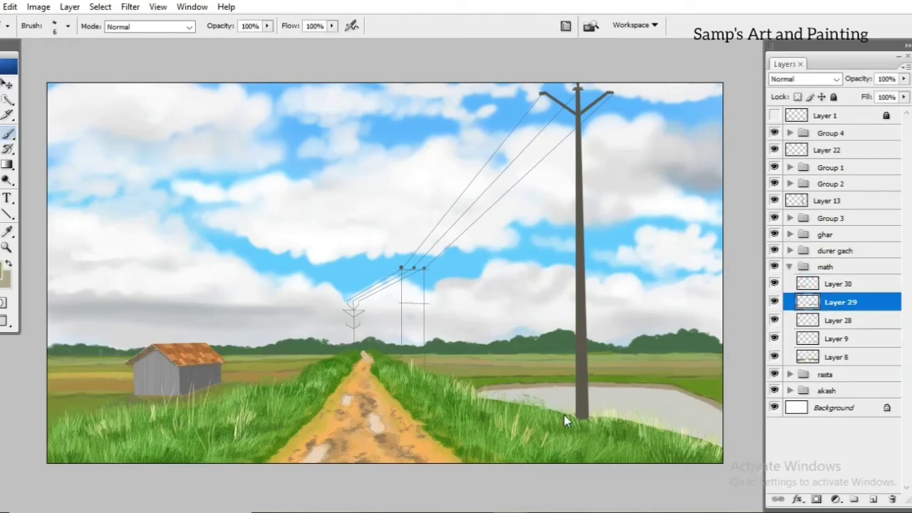
Sample the pole's grey-brown colour and set a 3 px brush at 100% opacity and flow
left_click(840, 203)
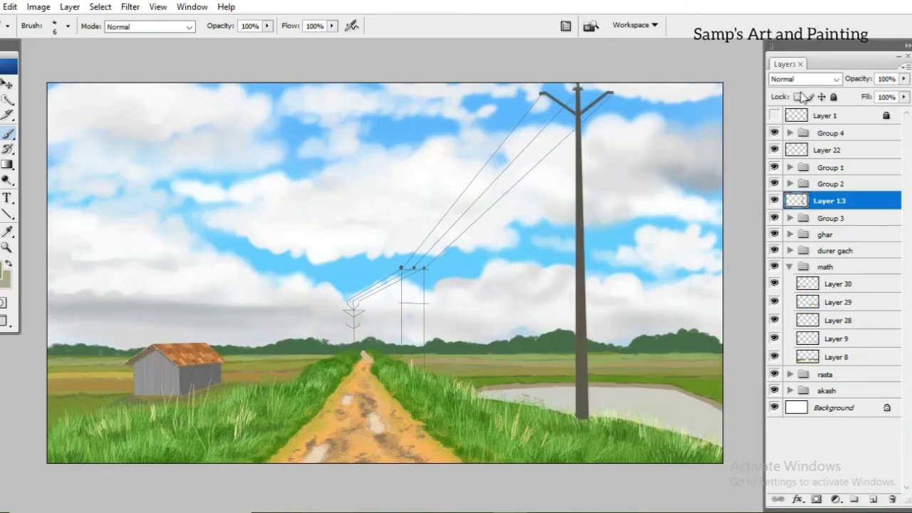
key("bracketright")
key("bracketright")
key("bracketright")
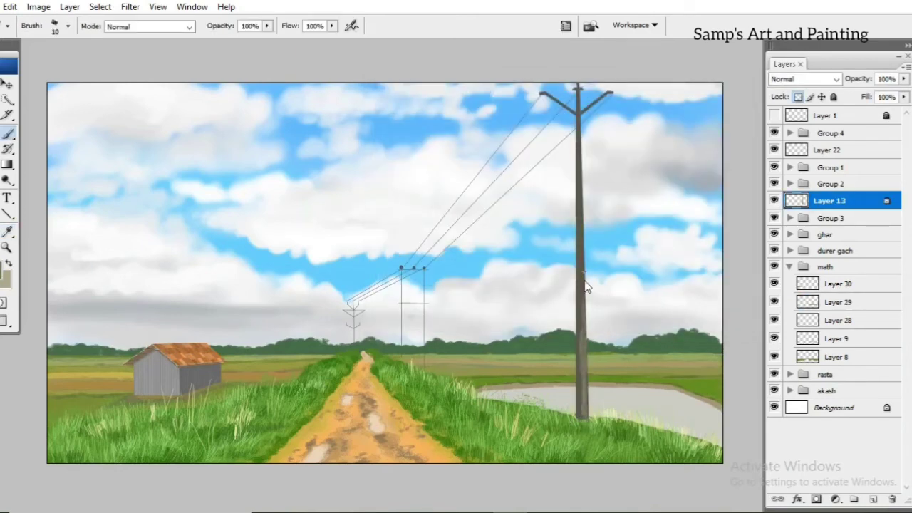
left_click(578, 389, "alt")
left_click(6, 274)
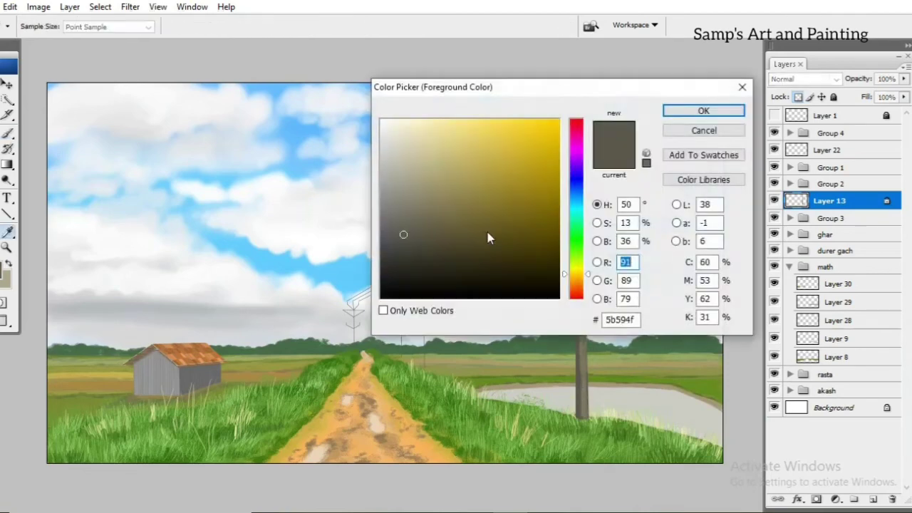
key("Return")
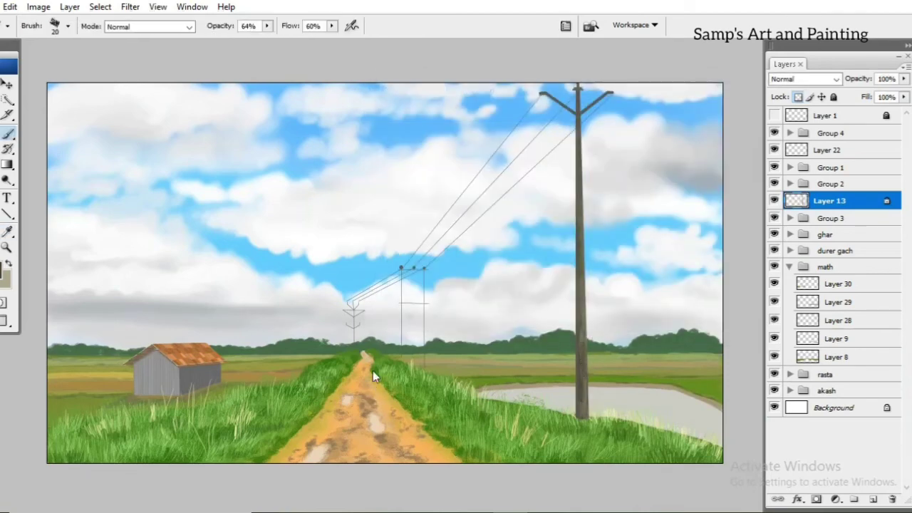
left_click(565, 26)
left_click(897, 173)
key("0")
key("shift+0")
left_click(5, 273)
key("Return")
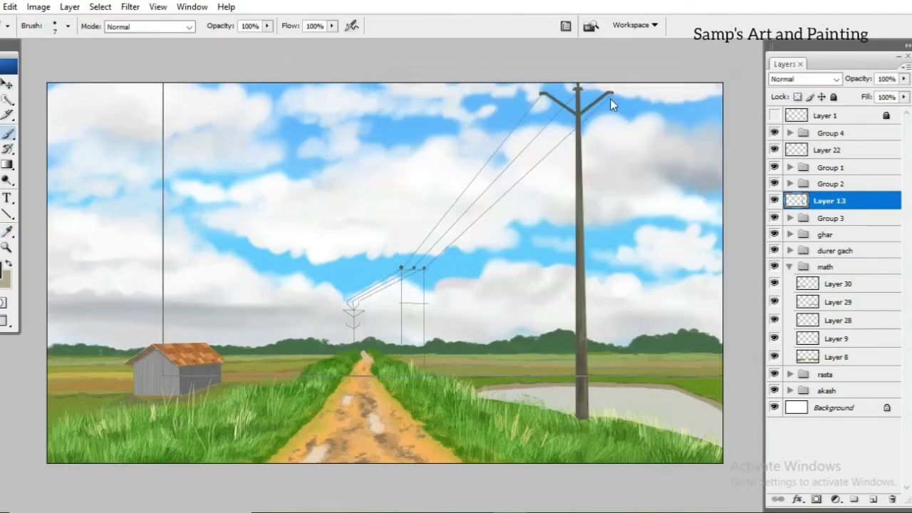
Draw four dark ellipse insulators, two on each cross-arm of the big pole
left_click(609, 98, "ctrl+space")
key("u")
left_click_drag(552, 172, 587, 206)
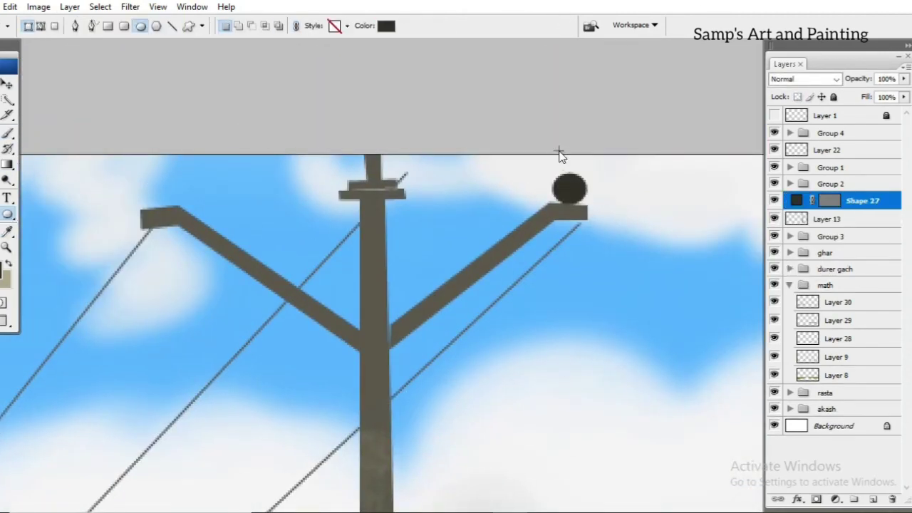
left_click_drag(557, 153, 584, 178)
left_click_drag(140, 179, 174, 216)
left_click_drag(141, 152, 170, 181)
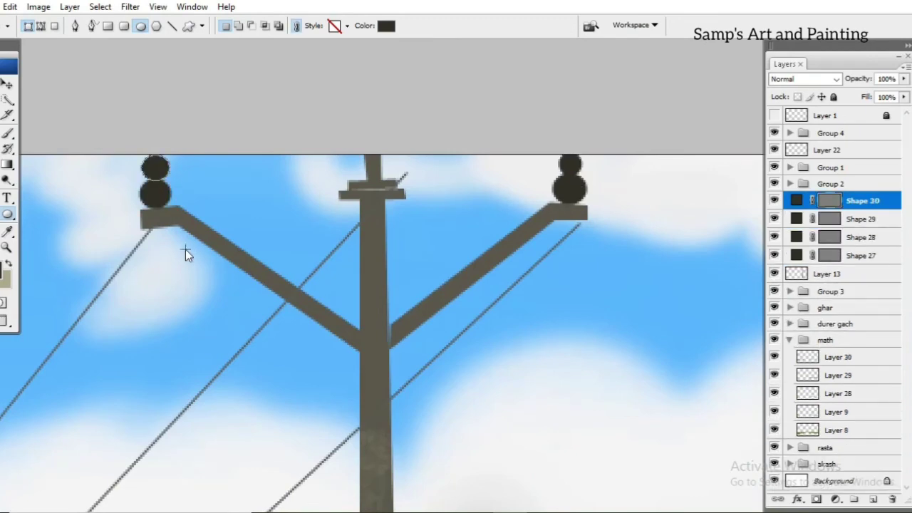
key("ctrl+0")
key("ctrl+minus")
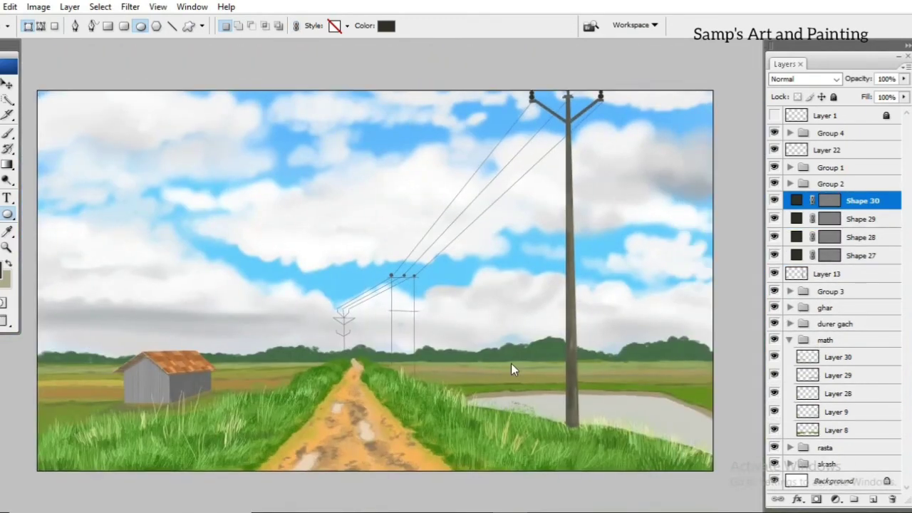
Group the insulator shapes and Layer 13 as 'samner pole'
key("b")
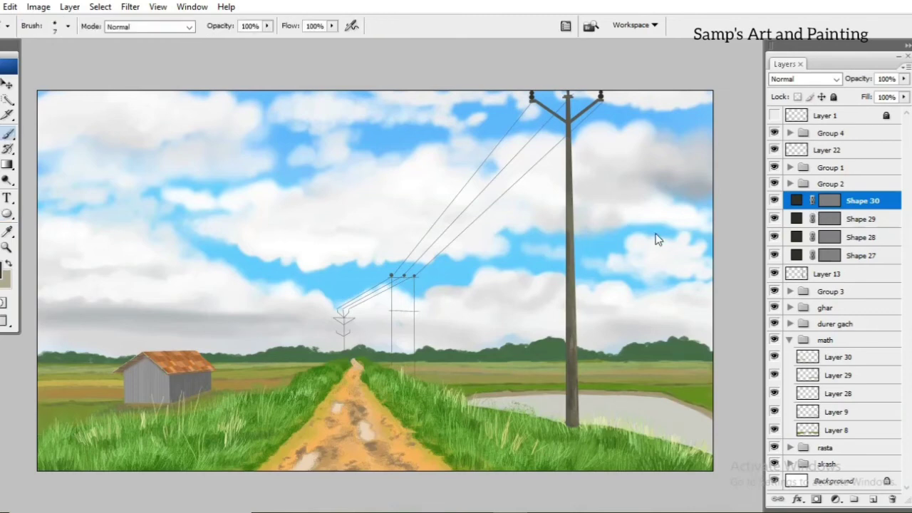
left_click(855, 219)
left_click(855, 255)
key("Return")
left_click(826, 273, "shift")
key("ctrl+g")
type("samner pole")
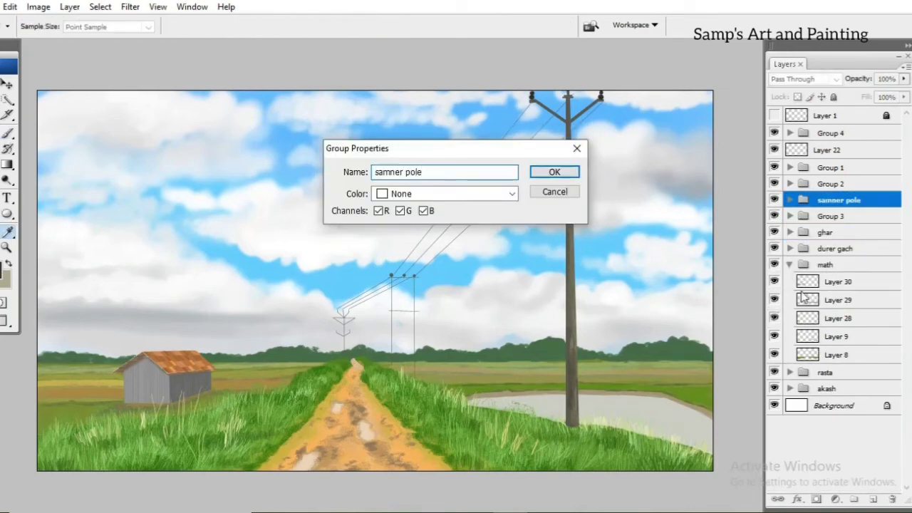
key("Return")
Select Layer 22 and dismiss a transform on it
left_click(800, 155)
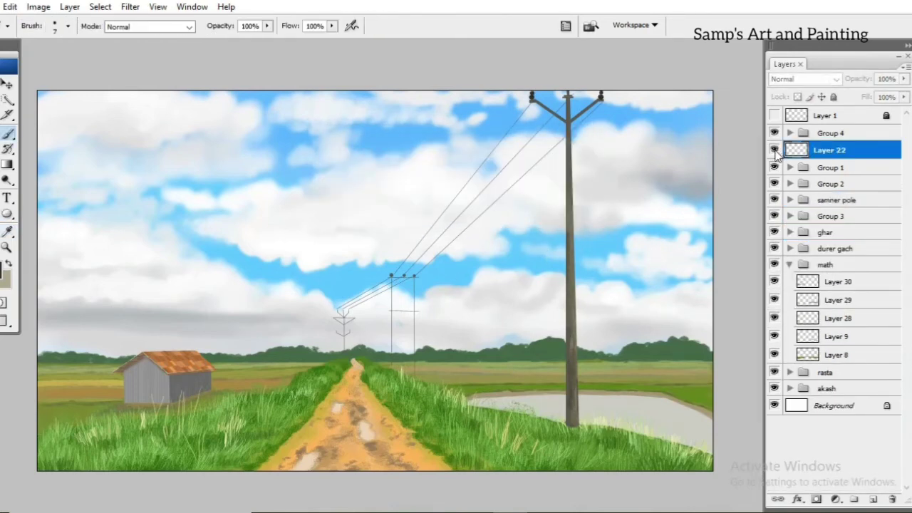
key("ctrl+t")
scroll(343, 312, "up", 5)
key("Return")
Delete Layer 22 and collapse the math group
key("Delete")
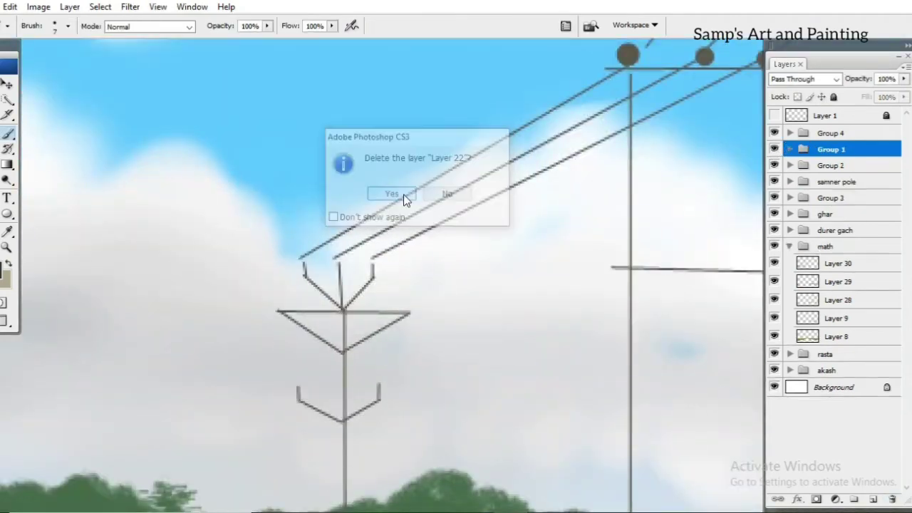
left_click(403, 197)
scroll(476, 306, "down", 5)
left_click(825, 354)
Add a new layer above Layer 6 in the rasta road group
left_click(788, 246)
left_click(789, 262)
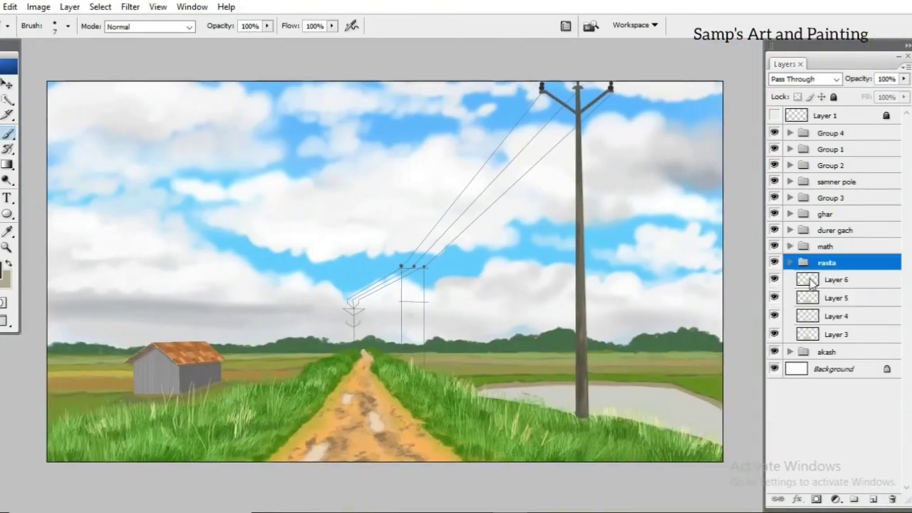
left_click(838, 279)
key("ctrl+shift+alt+n")
left_click(6, 271)
Set the foreground colour to brown 926c3a and collapse the rasta group
left_click(487, 196)
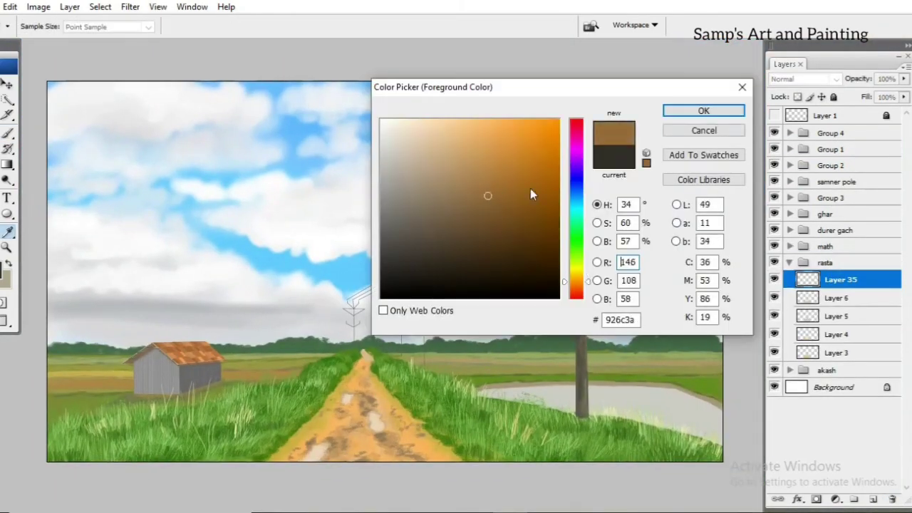
left_click(702, 110)
key("F5")
key("F5")
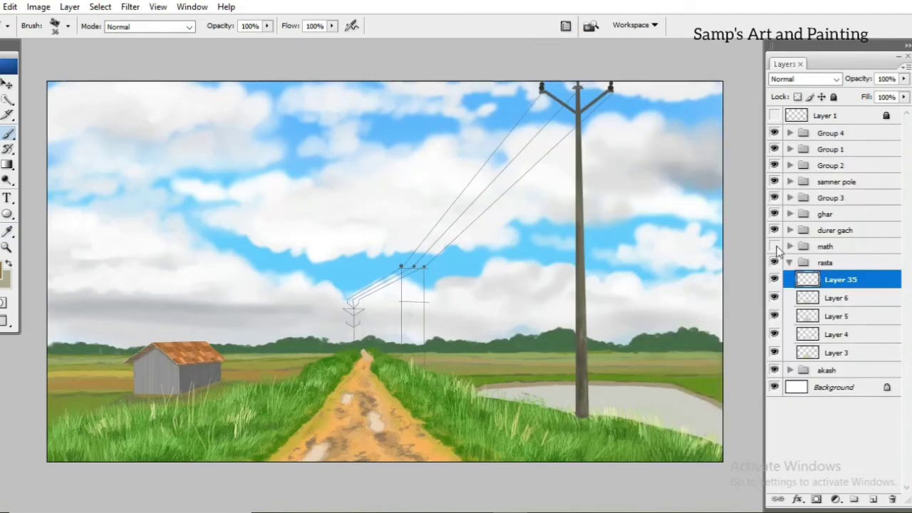
left_click(774, 198)
left_click(829, 197)
Rename Group 3 to 'samner ghash', expand it and show Layer 27
double_click(830, 198)
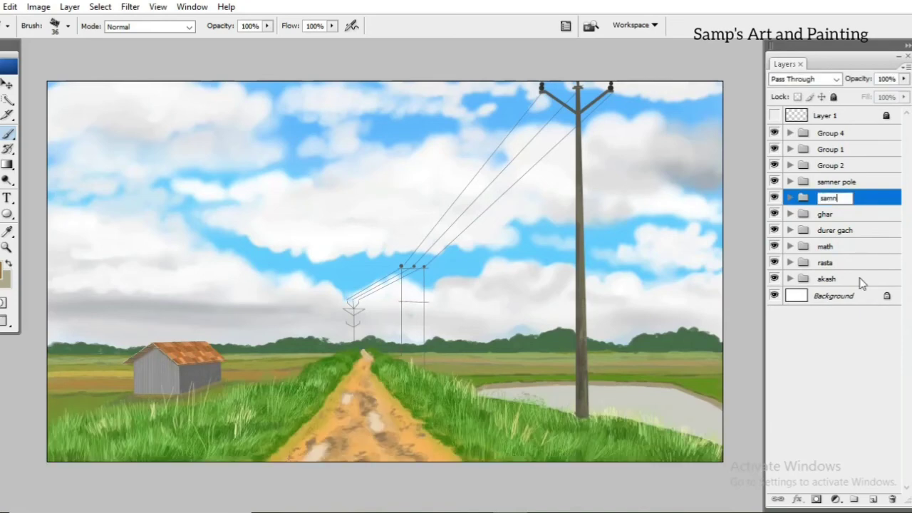
type("samner ghash")
key("Return")
left_click(789, 197)
left_click(841, 215)
left_click(774, 214)
Add a new layer above Layer 24 in the samner ghash group
left_click(841, 251)
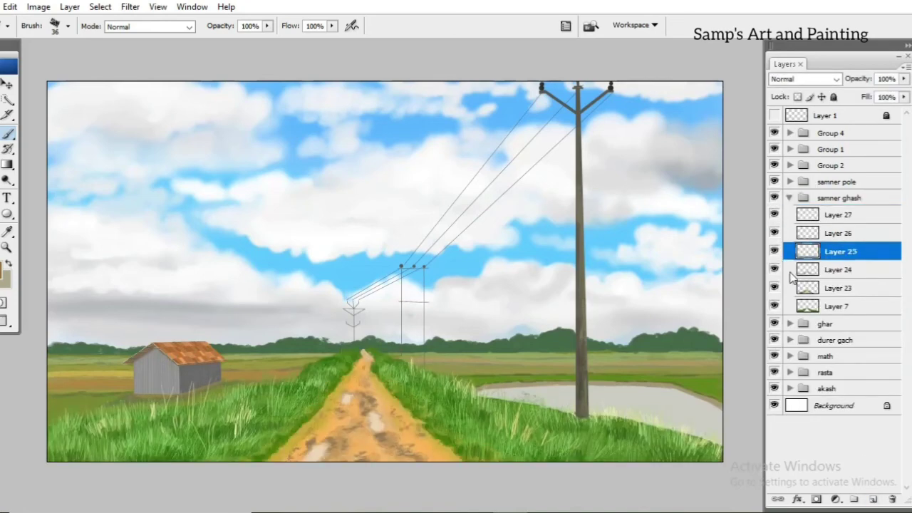
left_click(840, 269)
key("bracketleft")
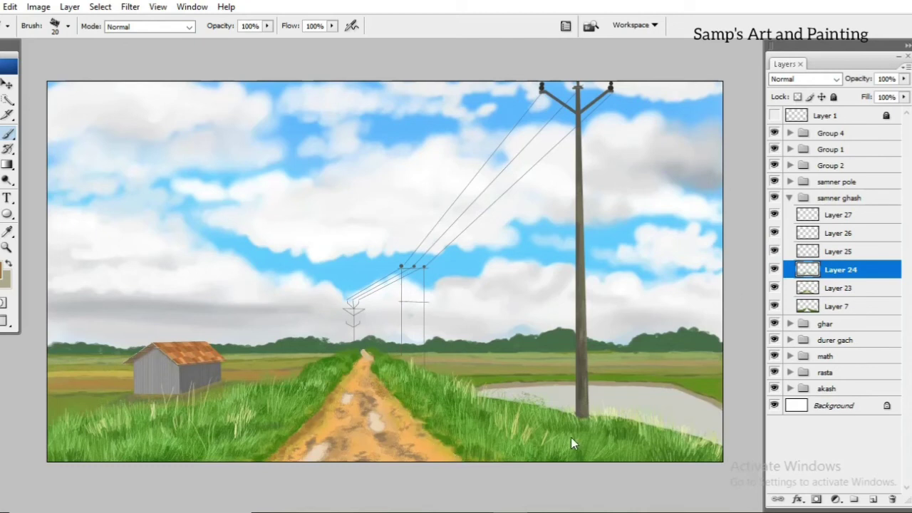
key("ctrl+shift+alt+n")
key("bracketright")
Try a dab on the dirt path, undo it, and resize the brush
left_click(338, 425)
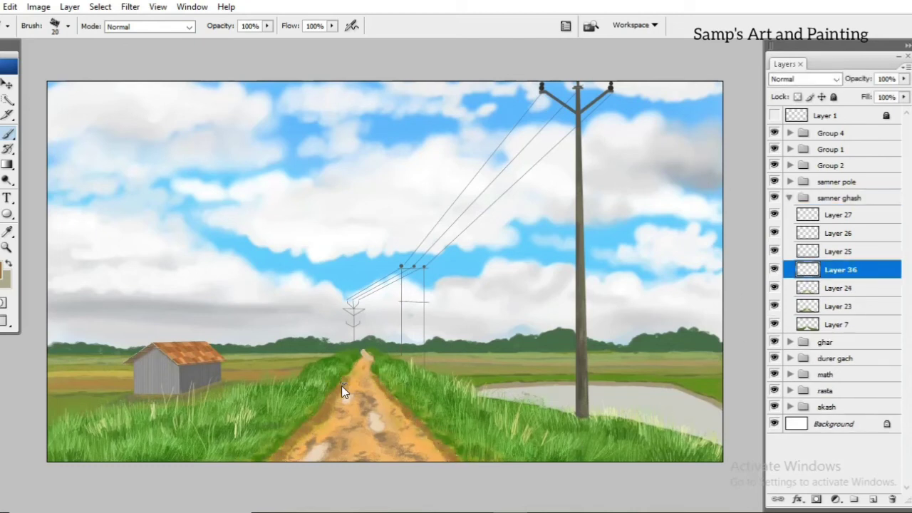
key("bracketright")
key("ctrl+z")
key("bracketleft")
key("bracketleft")
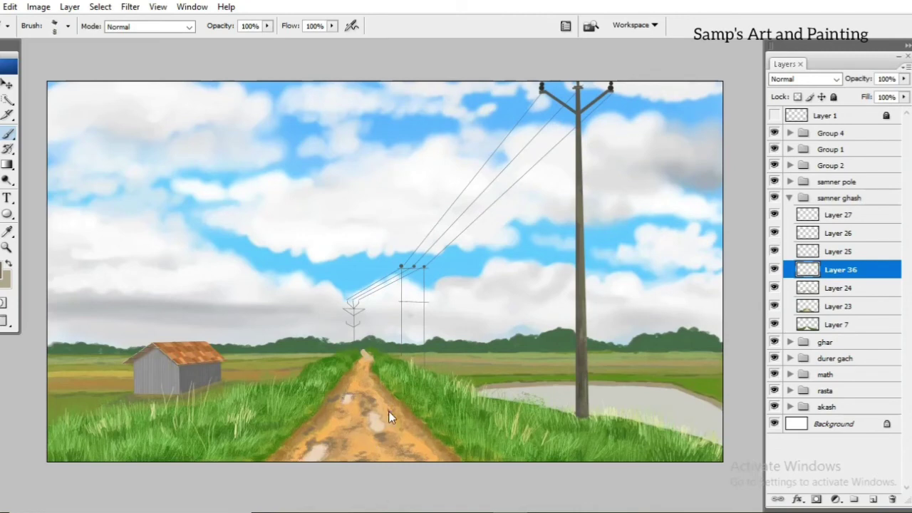
key("e")
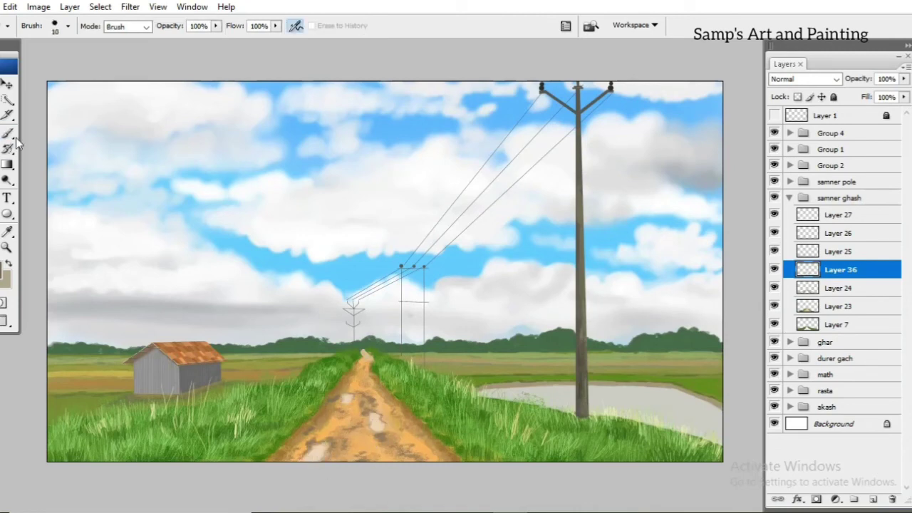
left_click(8, 134)
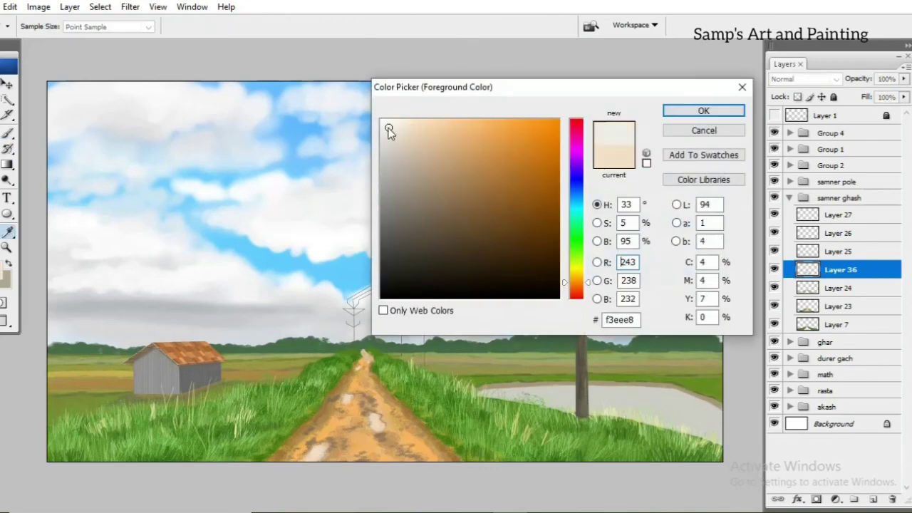
Select Layer 9 in the math group and set a 65 px brush at 31% opacity
left_click(837, 317)
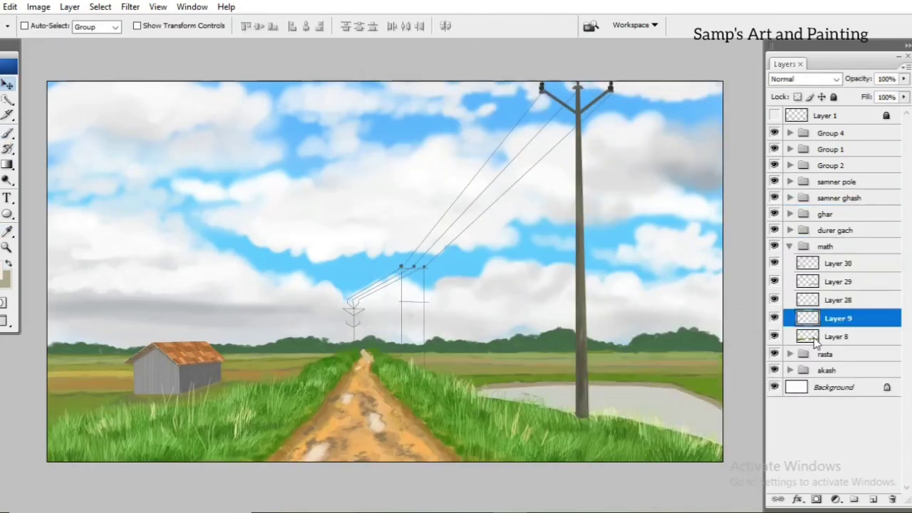
key("b")
key("F5")
left_click(827, 230)
key("F5")
left_click_drag(257, 34, 218, 34)
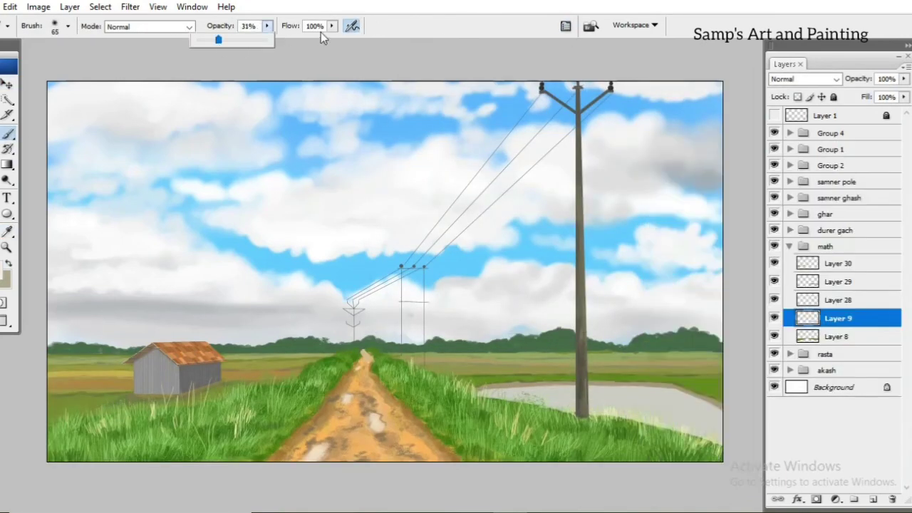
Pick Layer 37 in rasta road with 69% brush opacity and 56% flow, then show durer gach
left_click(789, 246)
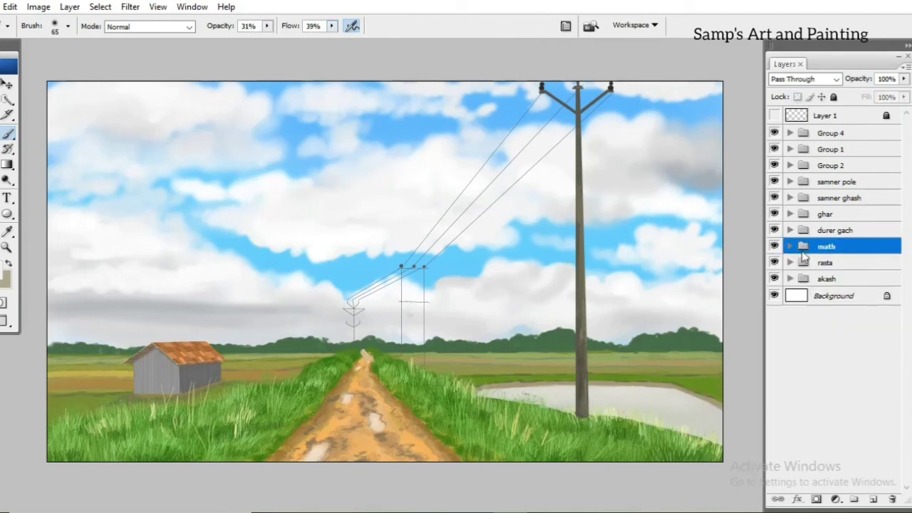
left_click(788, 262)
left_click(840, 280)
key("6")
key("9")
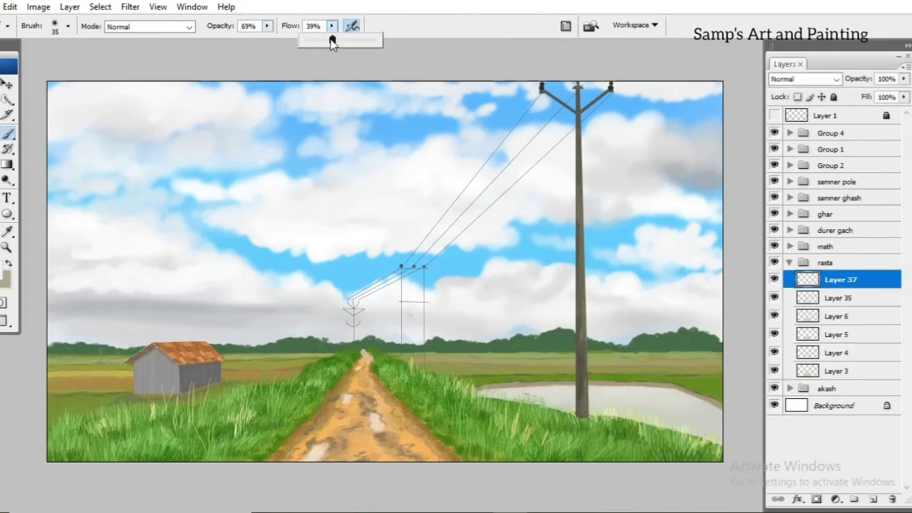
key("shift+5")
key("shift+6")
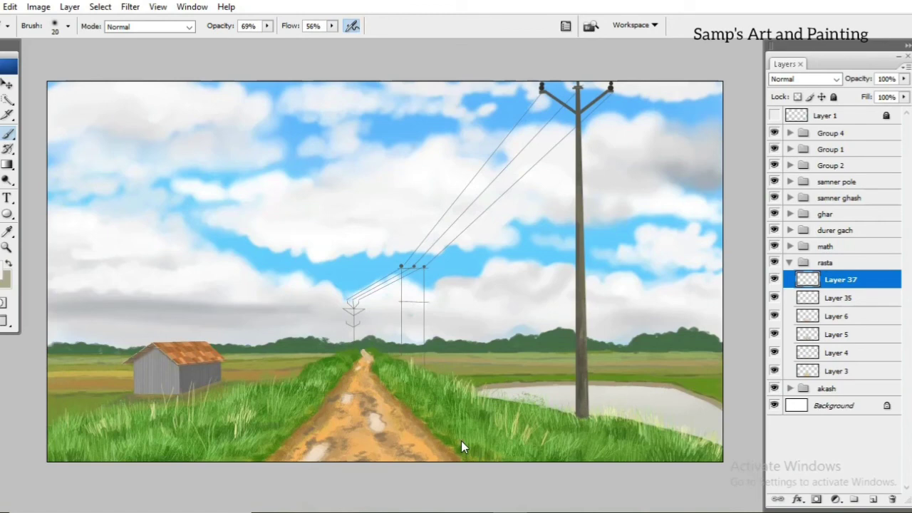
left_click(788, 262)
left_click(789, 230)
On a new durer gach layer, paint a shaded rounded dark-green tree crown with a 36 px brush at full opacity and flow
left_click(838, 247)
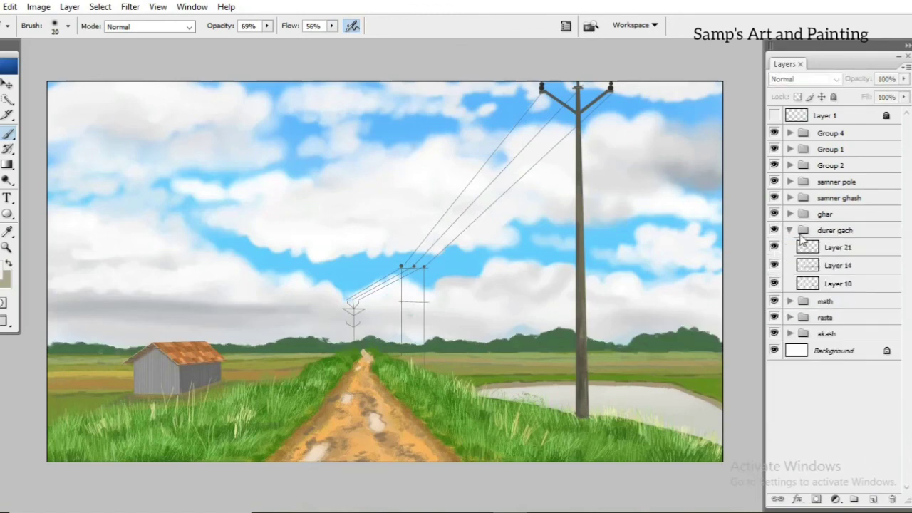
left_click(873, 498)
key("0")
key("shift+0")
key("F5")
key("F5")
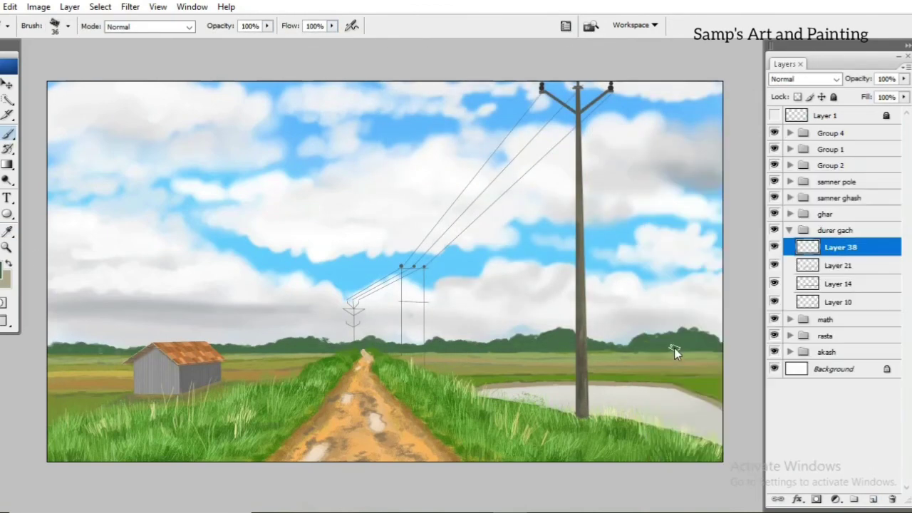
left_click_drag(655, 349, 686, 345)
scroll(689, 341, "up", 4)
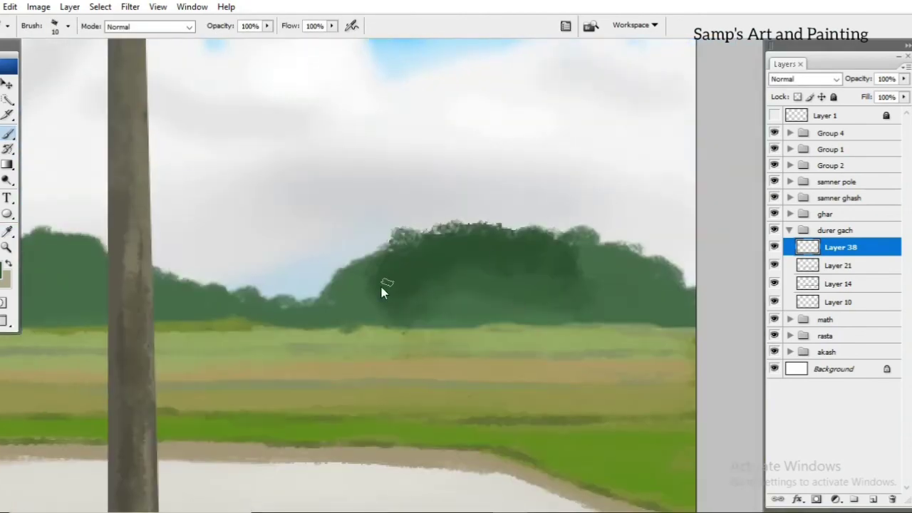
left_click_drag(456, 281, 541, 288)
mouse_move(399, 299)
left_mouse_down()
mouse_move(497, 309)
mouse_move(458, 319)
mouse_move(554, 315)
left_mouse_up()
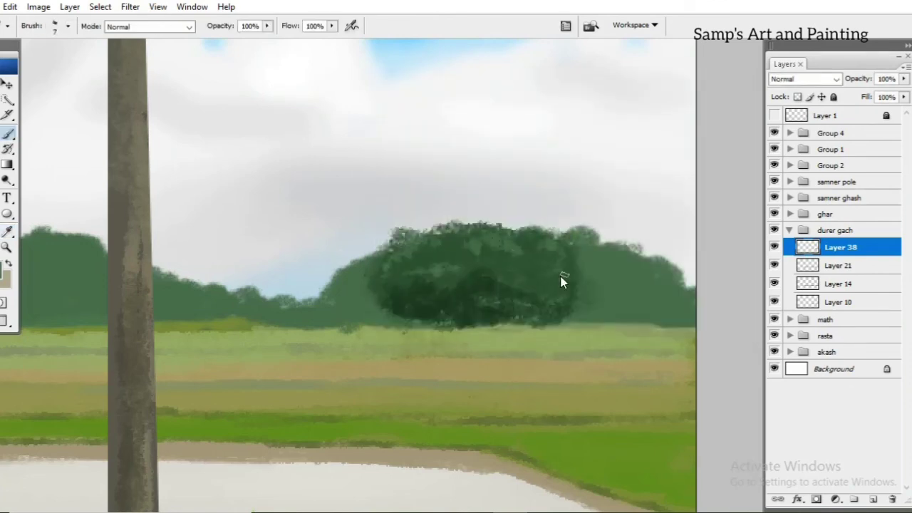
Pick a grey-brown trunk colour and a 2 px brush for the trunk detail
left_click(6, 272)
left_click(415, 210)
key("Return")
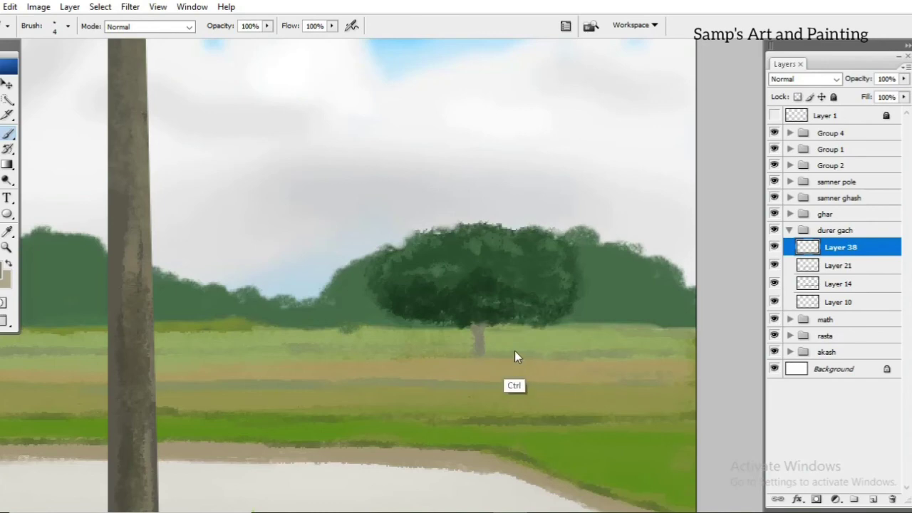
key("ctrl+0")
scroll(657, 364, "up", 5)
left_click(5, 273)
key("Return")
scroll(375, 283, "up", 2)
key("bracketleft")
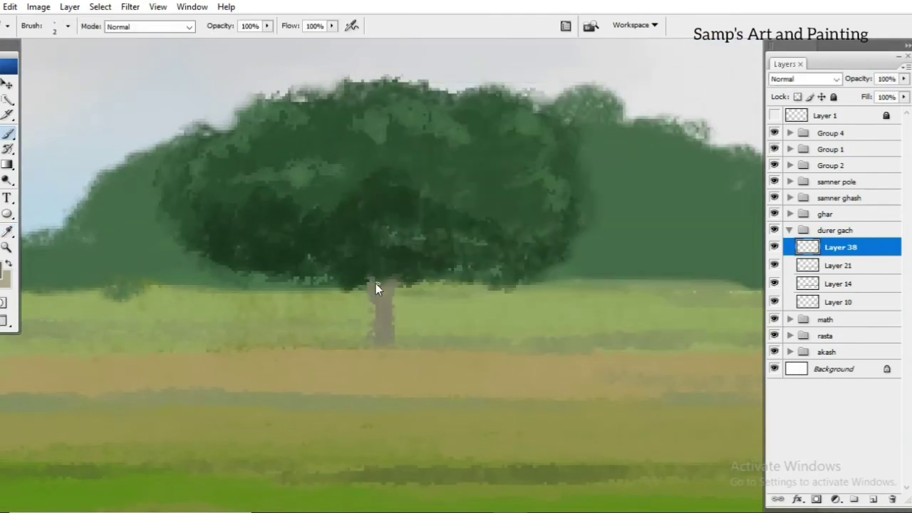
key("ctrl+0")
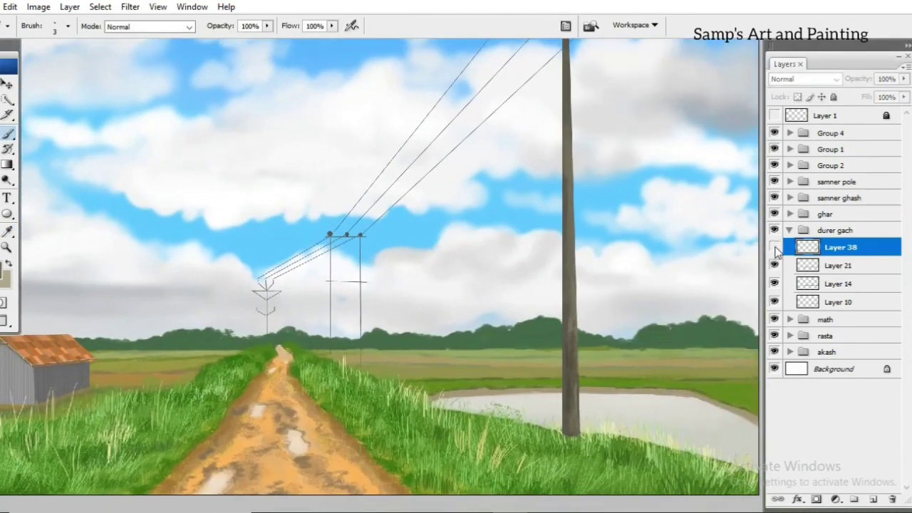
Duplicate the tree layer and move the copy left along the tree line
key("ctrl+j")
key("v")
mouse_move(684, 342)
left_mouse_down()
mouse_move(512, 340)
mouse_move(517, 332)
left_mouse_up()
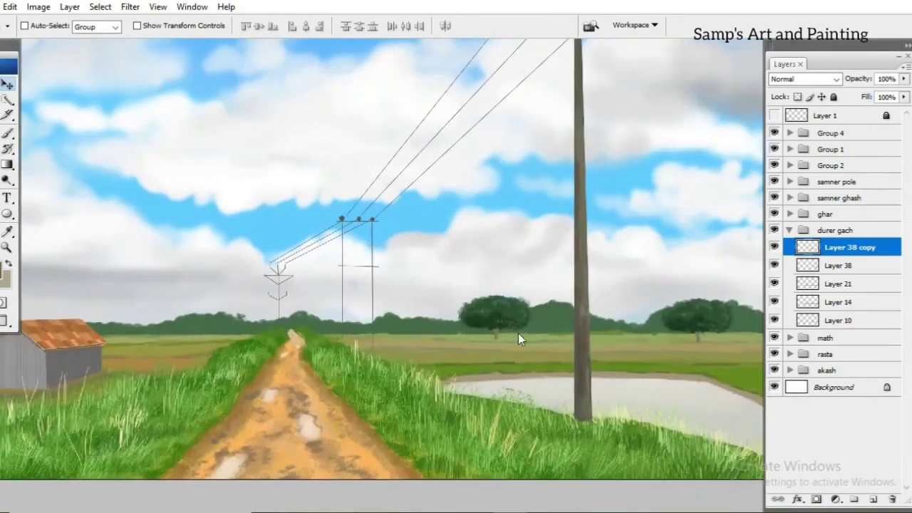
key("ctrl+t")
key("Return")
scroll(560, 375, "up", 5)
Try Linear Burn, Hard Light and Multiply on the tree copy, settle on Darken, and nudge it left
left_click(805, 79)
left_click(781, 125)
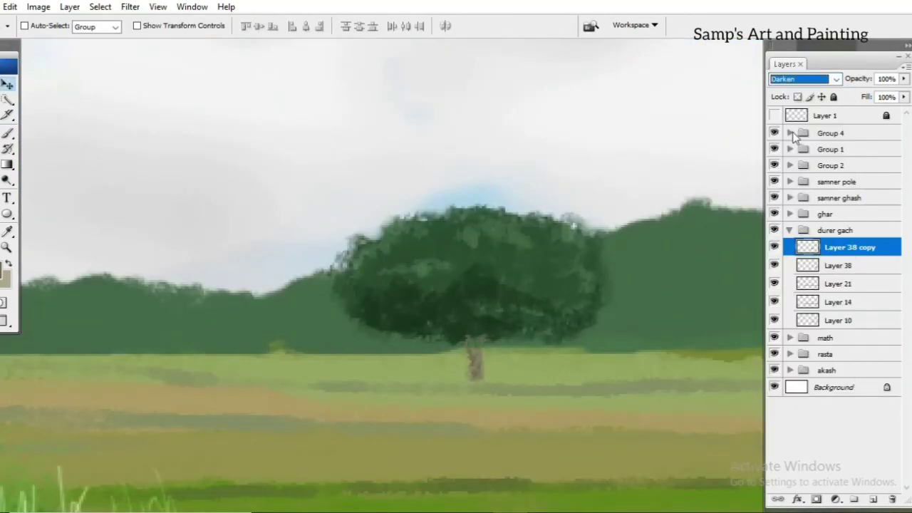
key("Down")
key("Down")
key("Down")
left_click(805, 79)
left_click(809, 172)
left_click(805, 78)
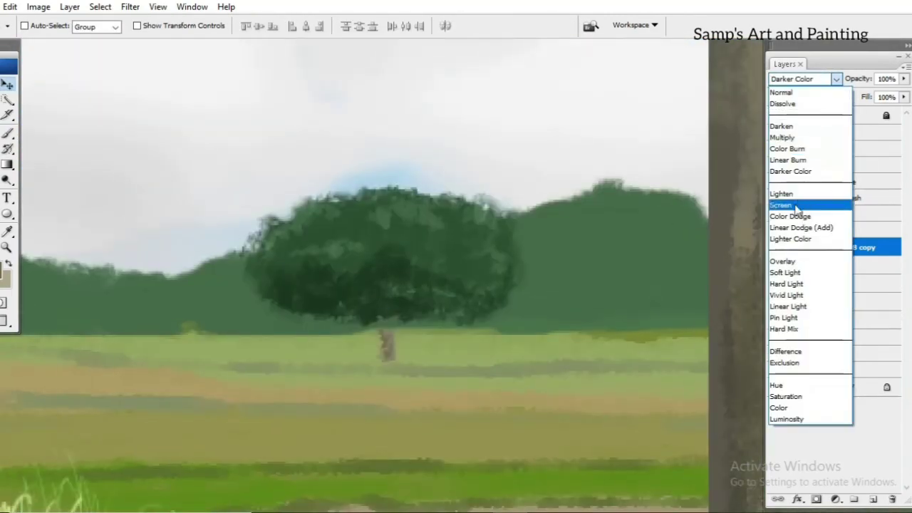
key("Down")
key("Down")
key("Down")
key("Down")
scroll(572, 303, "down", 5)
left_click(805, 78)
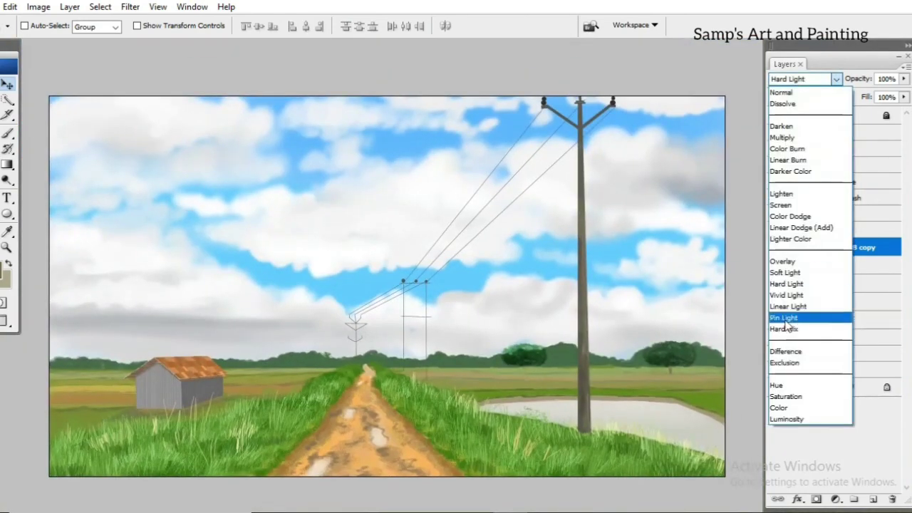
left_click(810, 126)
key("Up")
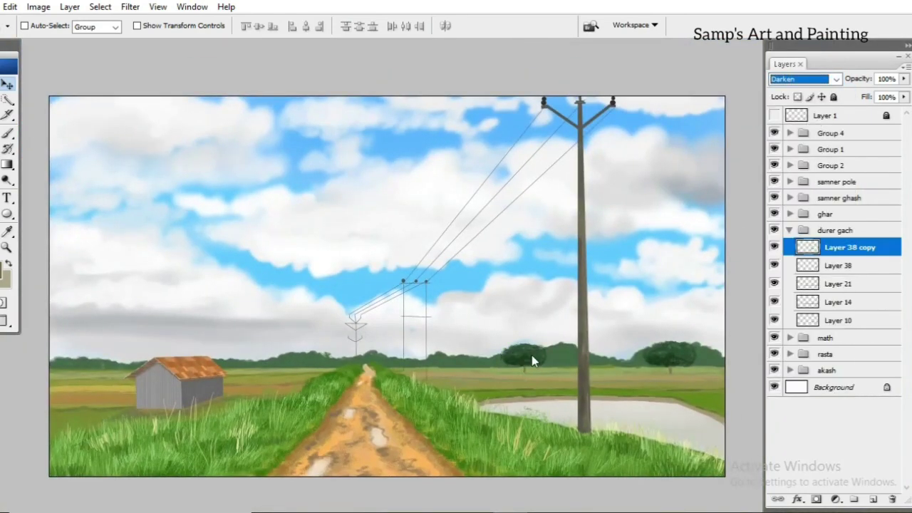
left_click_drag(532, 356, 521, 358)
left_click(790, 230)
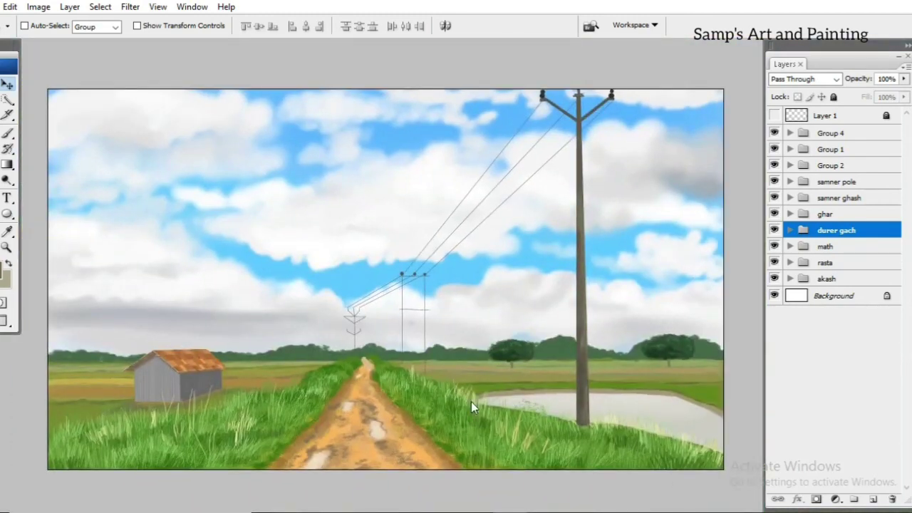
Select Layer 37 in rasta road, then grass Layer 27 in the samner ghash group
key("shift+plus")
key("shift+minus")
left_click(790, 262)
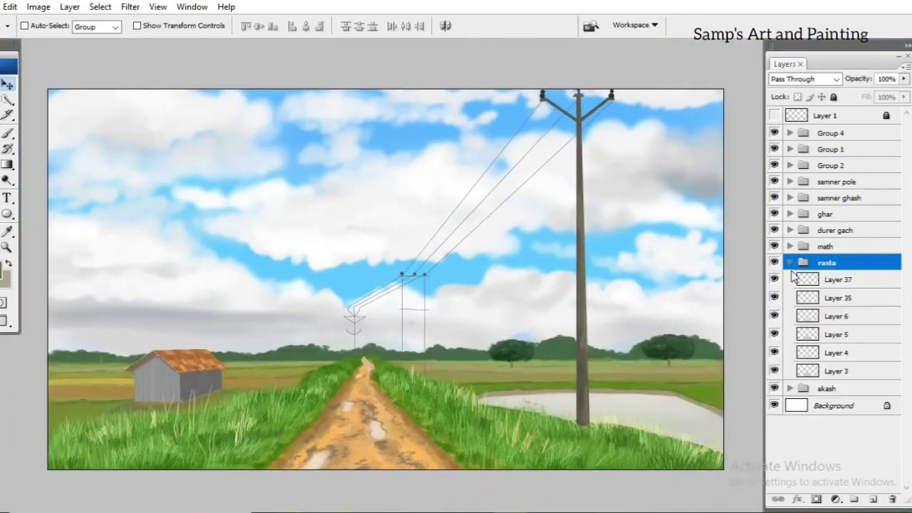
key("b")
left_click(837, 279)
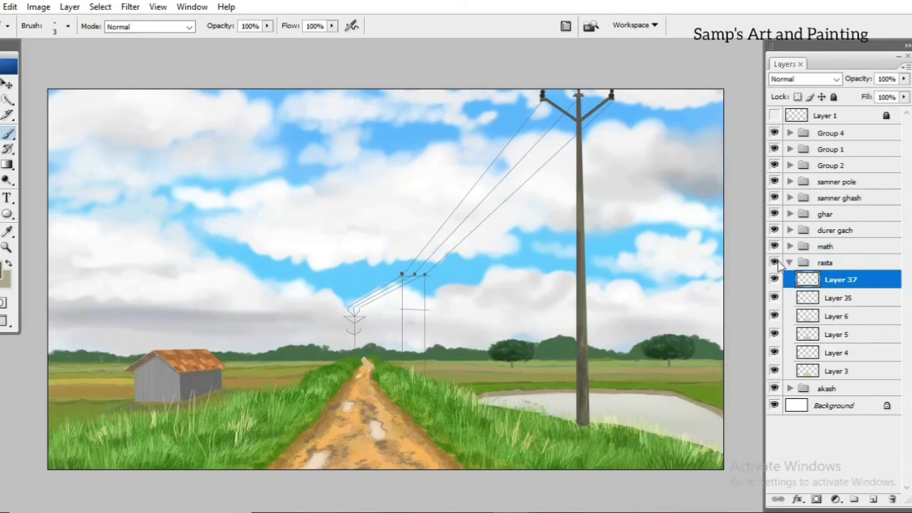
key("v")
left_click(366, 364, "ctrl")
left_click(359, 342, "ctrl")
scroll(356, 325, "up", 3, "alt")
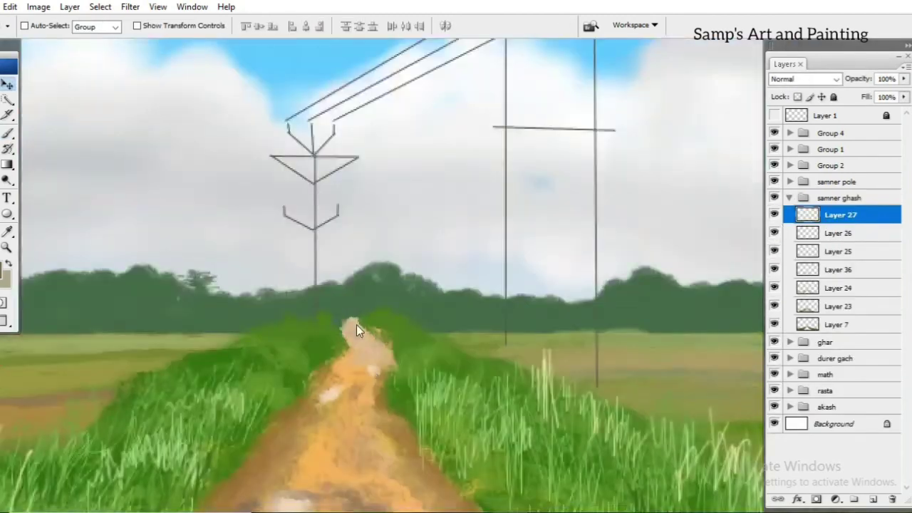
key("b")
key("b")
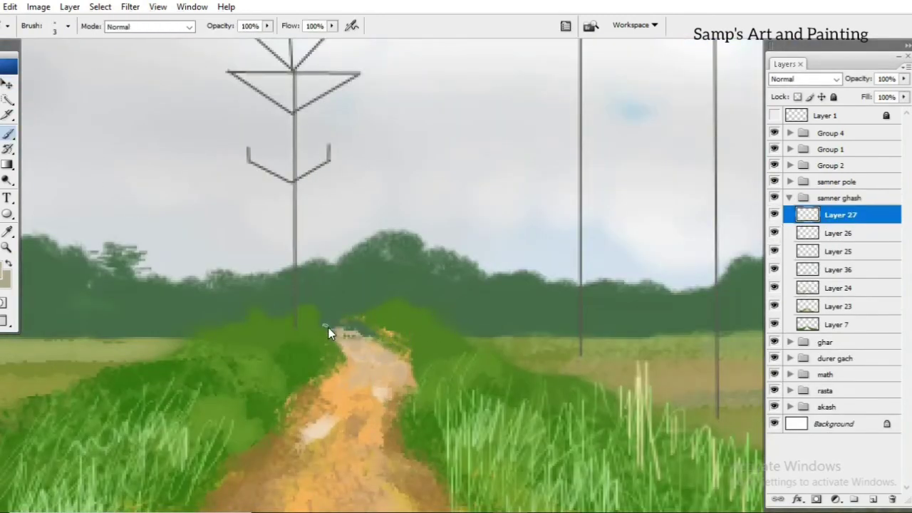
Erase the stray grass tip at the road's far end on Layer 7
key("v")
left_click(838, 324)
key("e")
left_click_drag(424, 308, 299, 303)
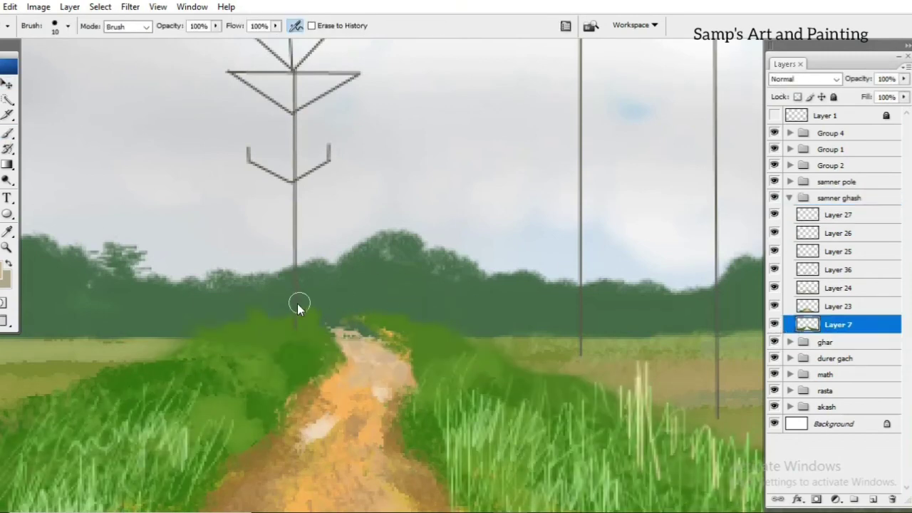
key("alt+bracketright")
key("alt+bracketright")
Select Layer 24 and pick a slightly different grass green, zoomed out to the whole scene
key("b")
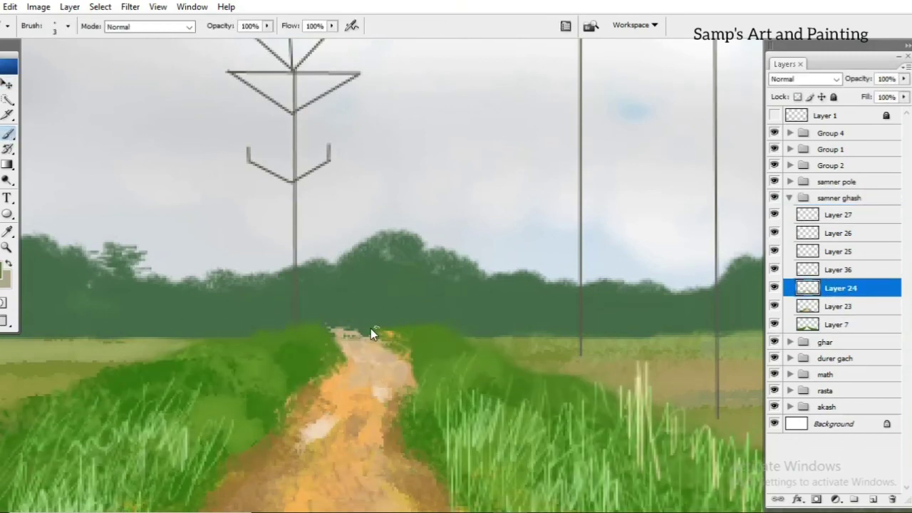
left_click(370, 329, "alt")
left_click(6, 273)
left_click(480, 213)
key("Return")
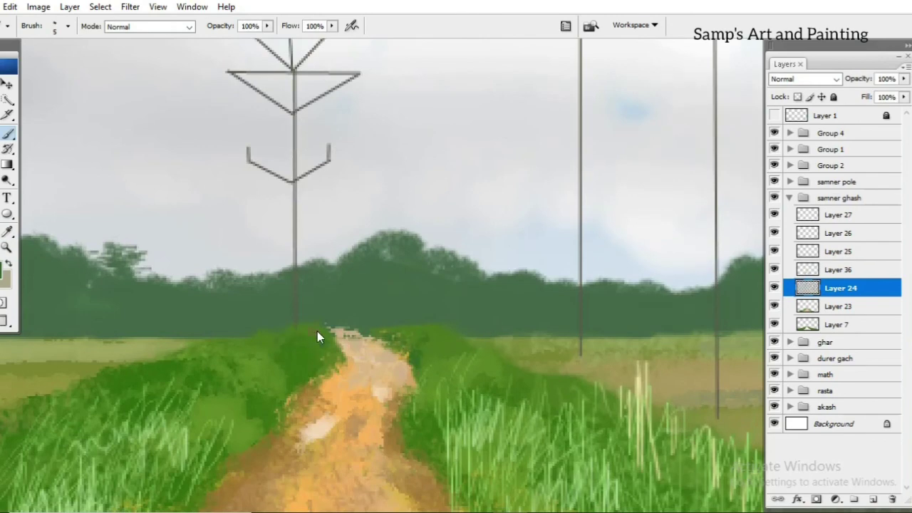
key("ctrl+minus")
key("ctrl+minus")
key("ctrl+minus")
key("ctrl+minus")
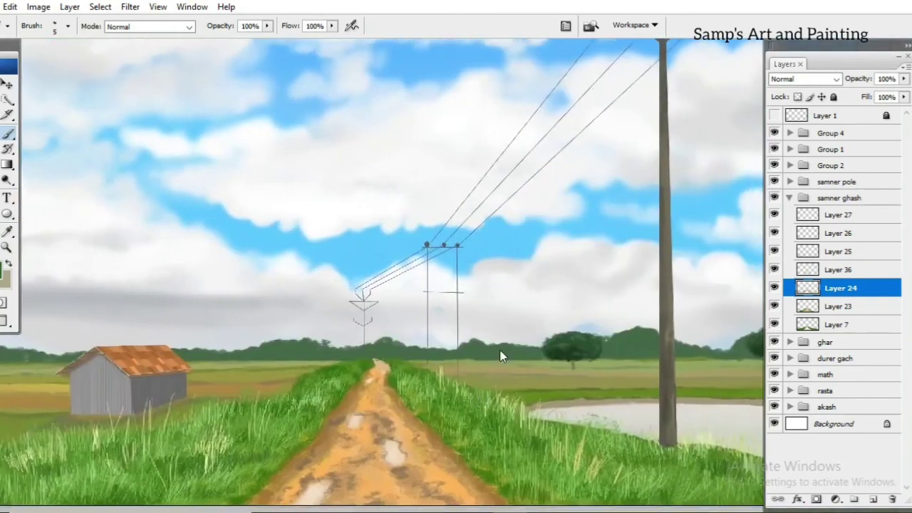
key("ctrl+minus")
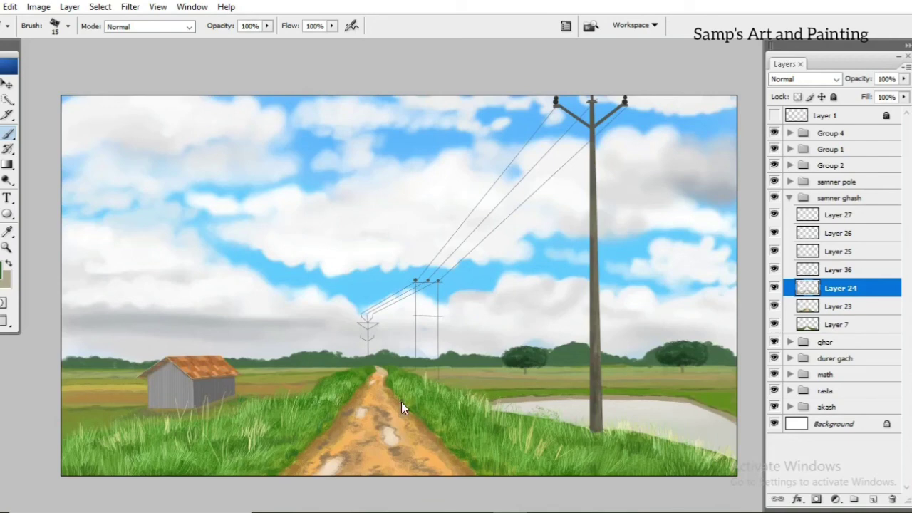
Select Layer 27 with a fine 1 px brush and a new grass colour
left_click(837, 215)
key("F5")
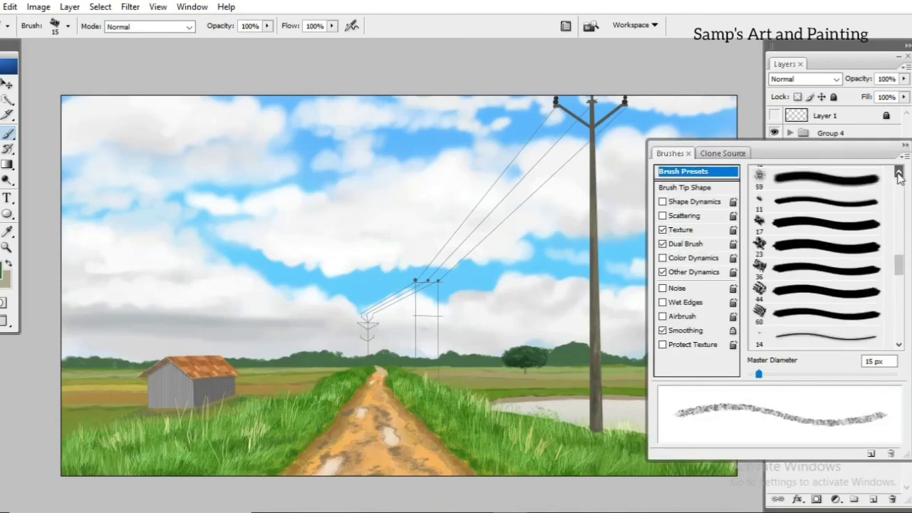
key("F5")
left_click(4, 265)
left_click(426, 151)
key("Return")
scroll(367, 379, "up", 5)
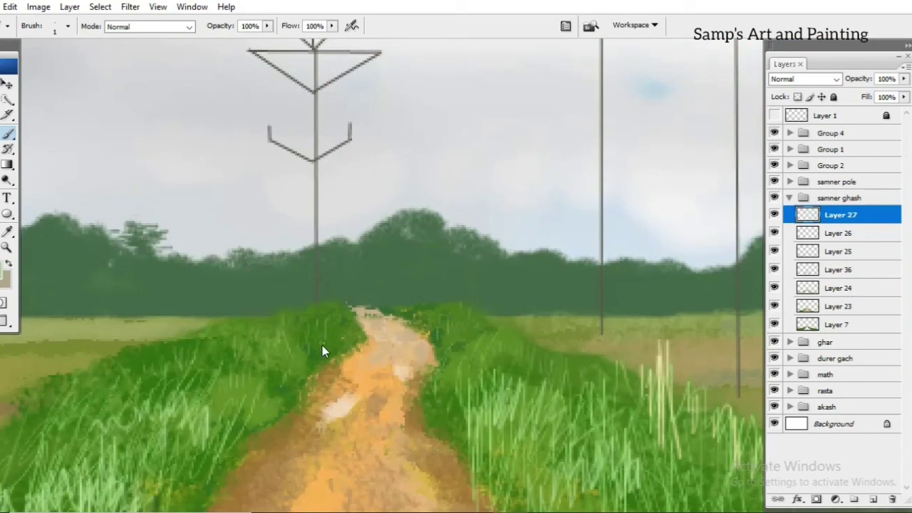
key("ctrl+0")
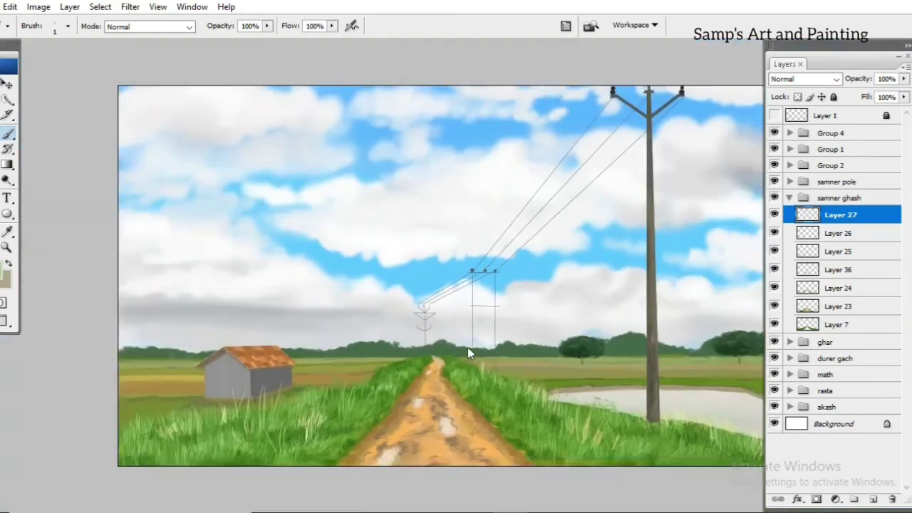